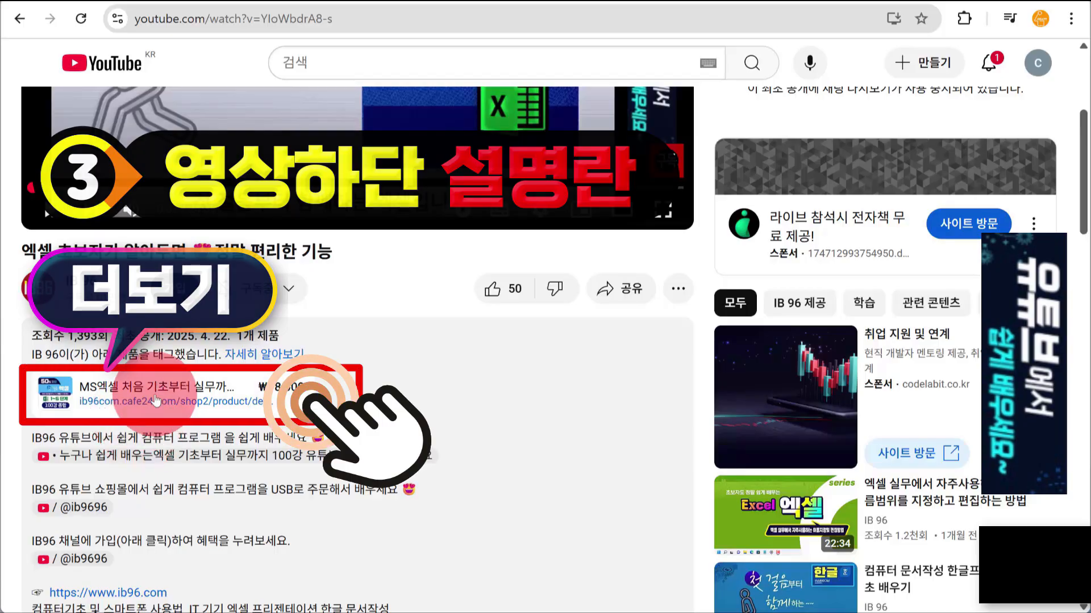
{"action": "left_click", "coordinate": [136, 412]}
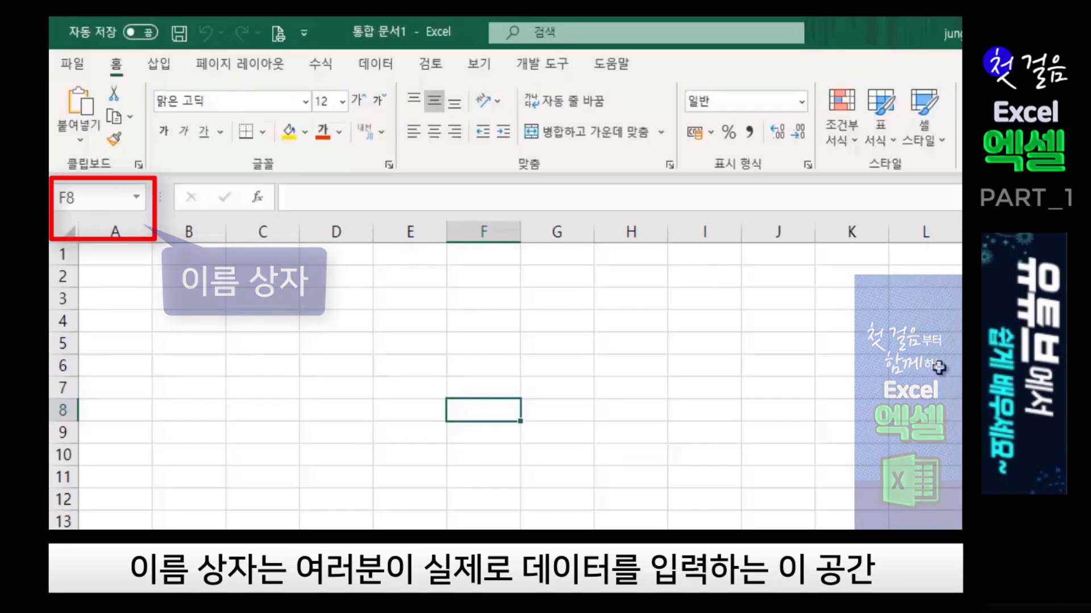
Select individual cells from A1 to A8 and from B8 up to B3, and examine how the worksheet is divided into cells.
{"action": "left_click", "coordinate": [271, 274]}
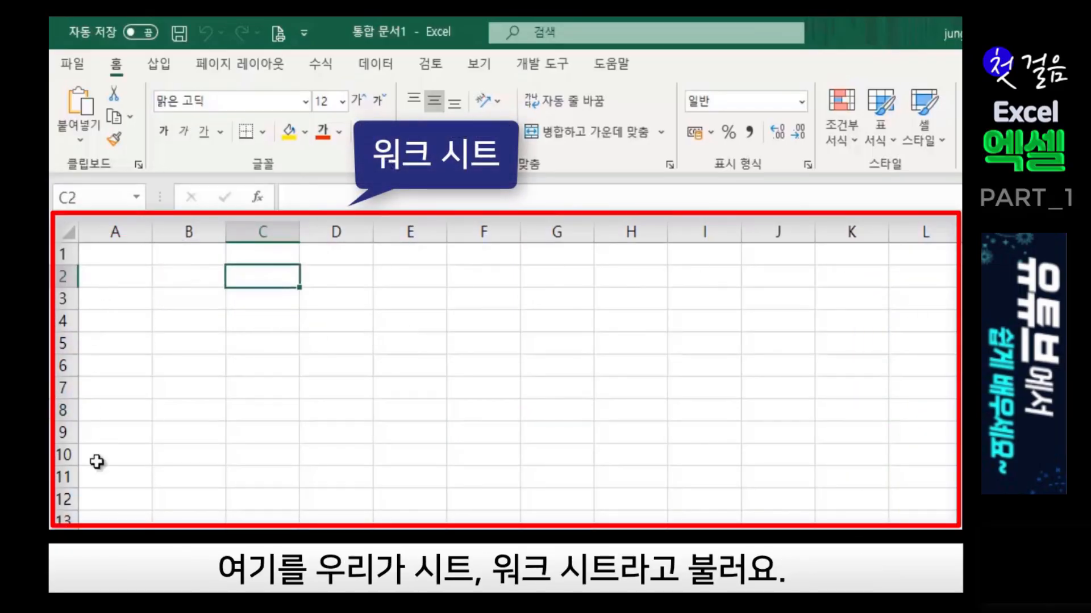
{"action": "left_click", "coordinate": [123, 257]}
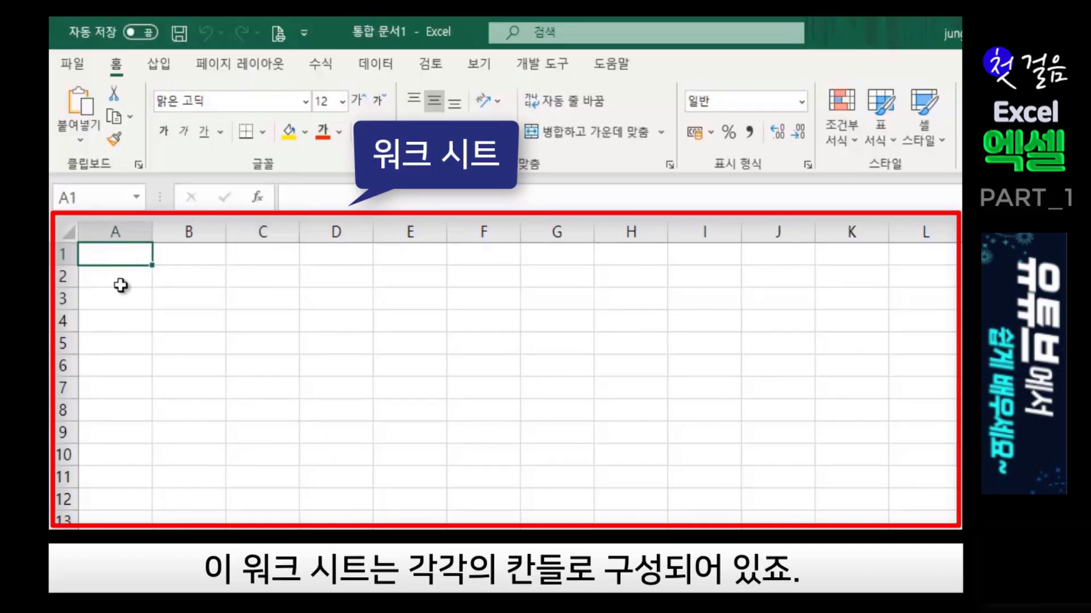
{"action": "left_click", "coordinate": [119, 281]}
{"action": "left_click", "coordinate": [117, 304]}
{"action": "left_click", "coordinate": [114, 351]}
{"action": "left_click", "coordinate": [103, 414]}
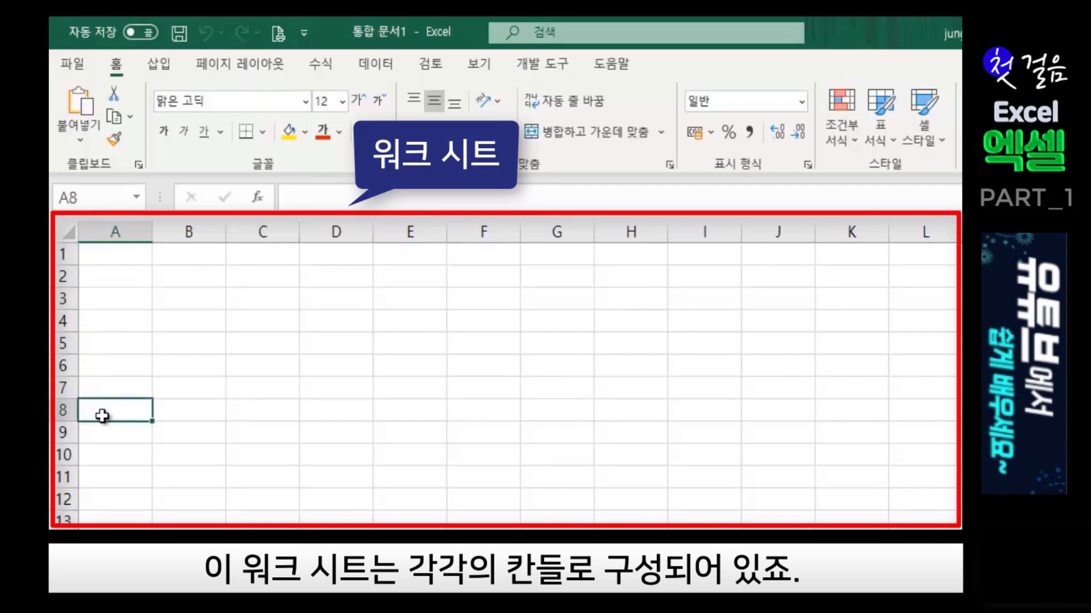
{"action": "left_click", "coordinate": [193, 413]}
{"action": "left_click", "coordinate": [183, 380]}
{"action": "left_click", "coordinate": [182, 346]}
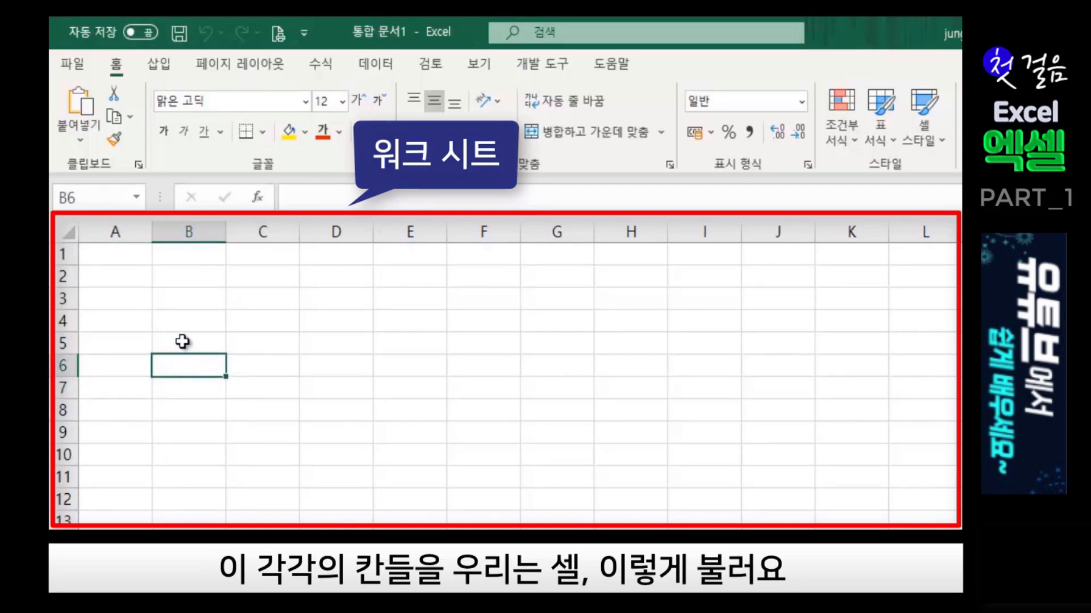
{"action": "left_click", "coordinate": [182, 340]}
{"action": "left_click", "coordinate": [183, 299]}
{"action": "left_click", "coordinate": [181, 324]}
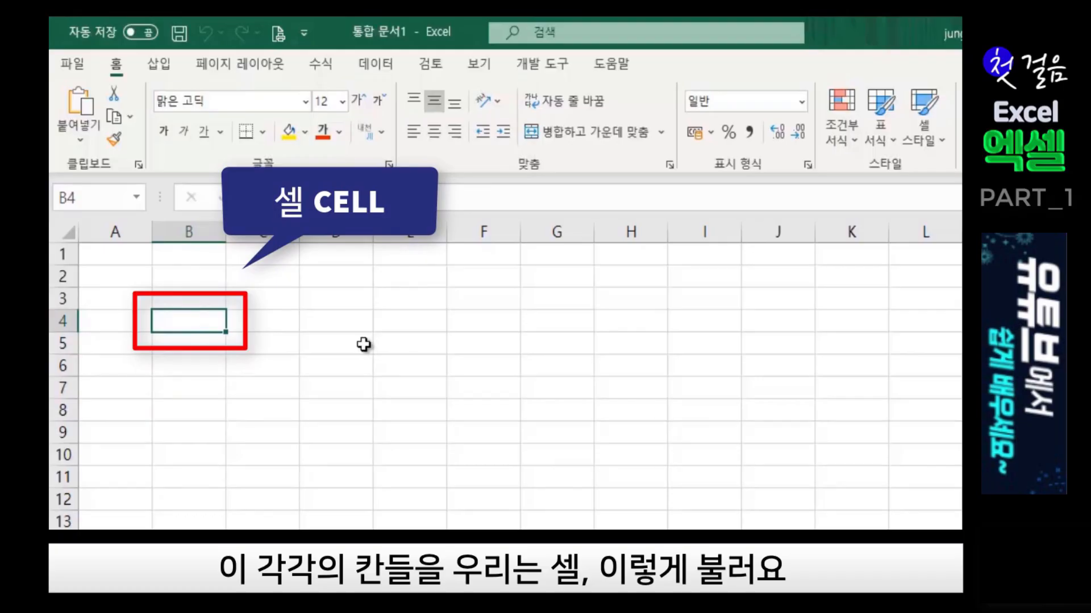
Select various cells in columns C and D and finally E3, examining the address the name box shows for each.
{"action": "left_click", "coordinate": [261, 275]}
{"action": "left_click", "coordinate": [264, 321]}
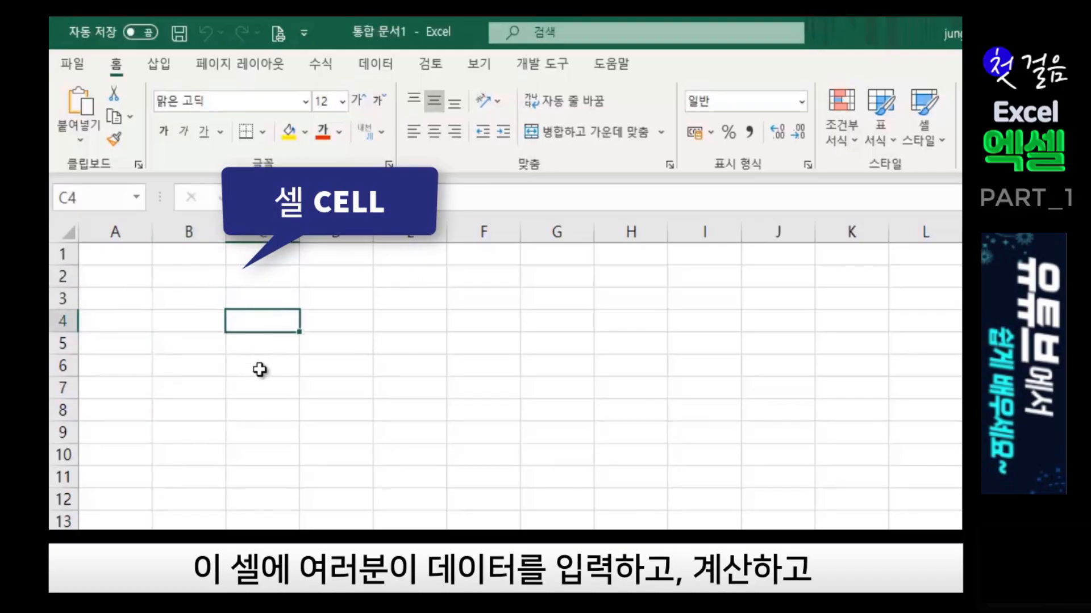
{"action": "left_click", "coordinate": [257, 367]}
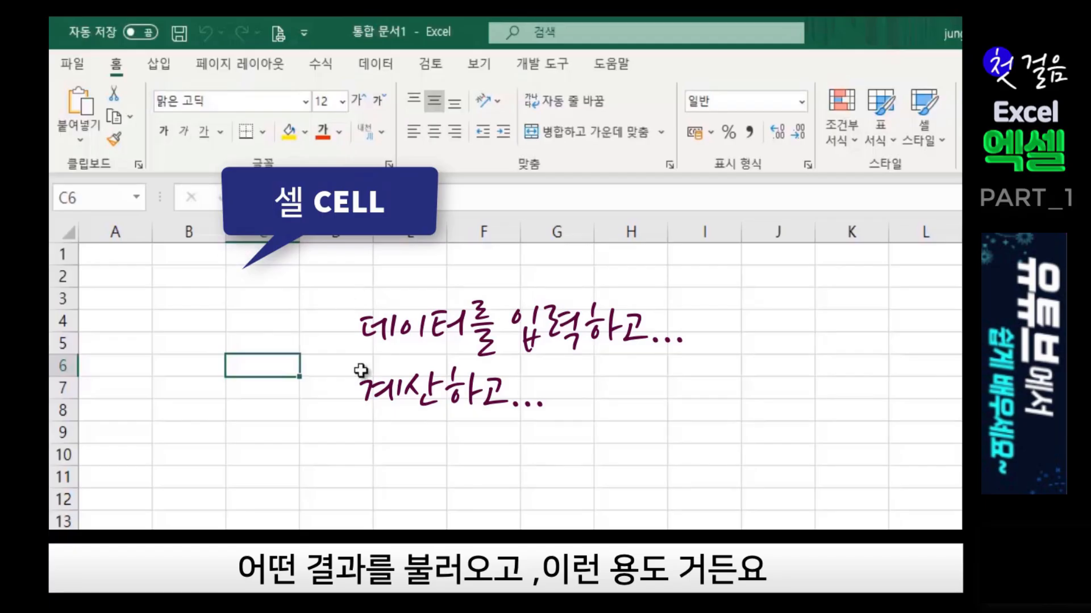
{"action": "left_click", "coordinate": [267, 274]}
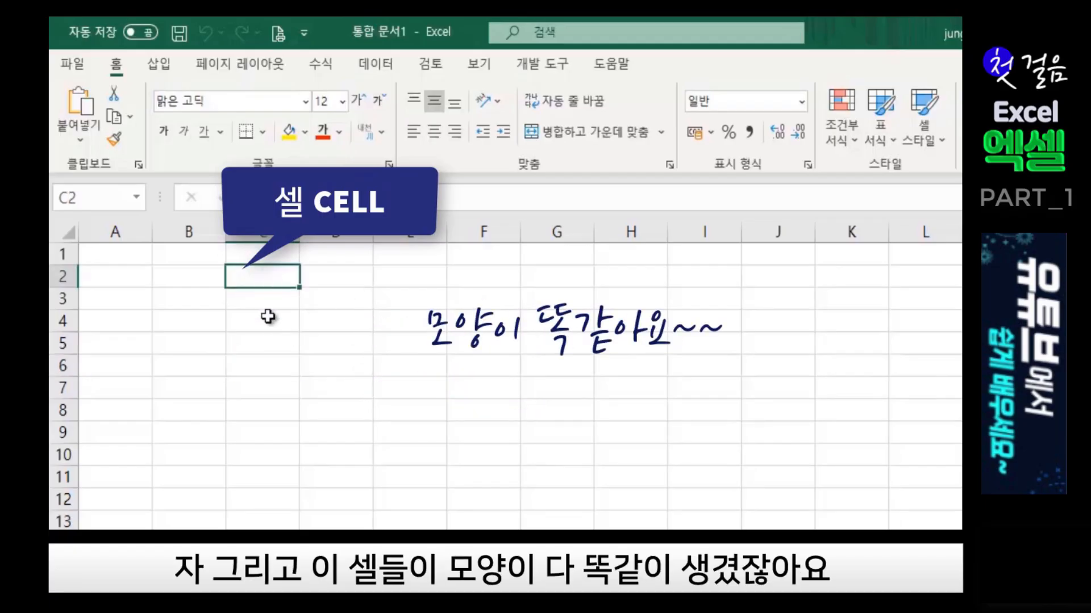
{"action": "left_click", "coordinate": [268, 317]}
{"action": "left_click", "coordinate": [327, 277]}
{"action": "left_click", "coordinate": [330, 298]}
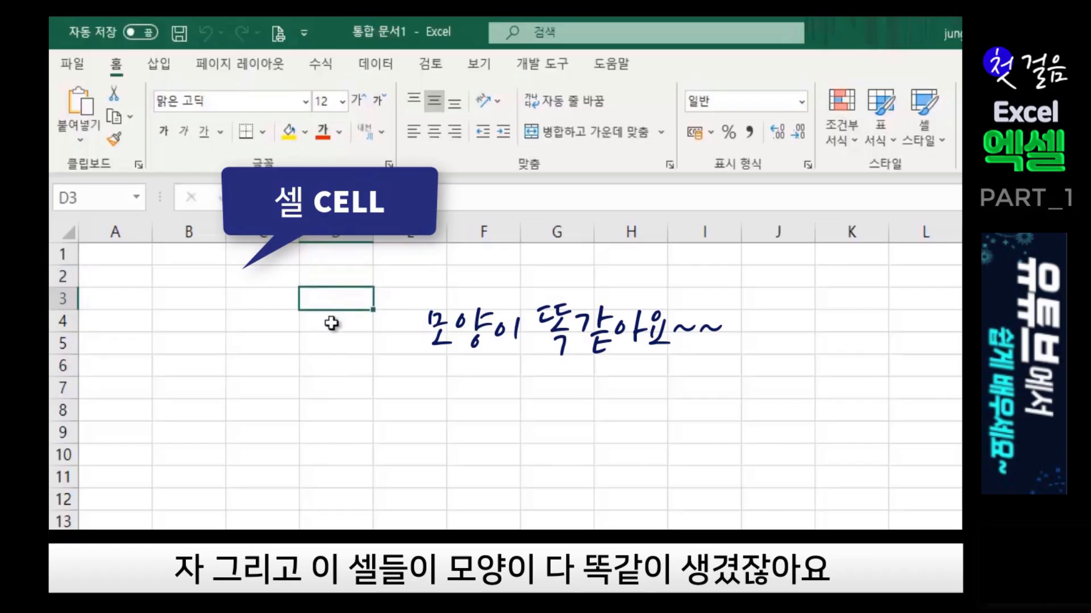
{"action": "left_click", "coordinate": [332, 343]}
{"action": "left_click", "coordinate": [329, 389]}
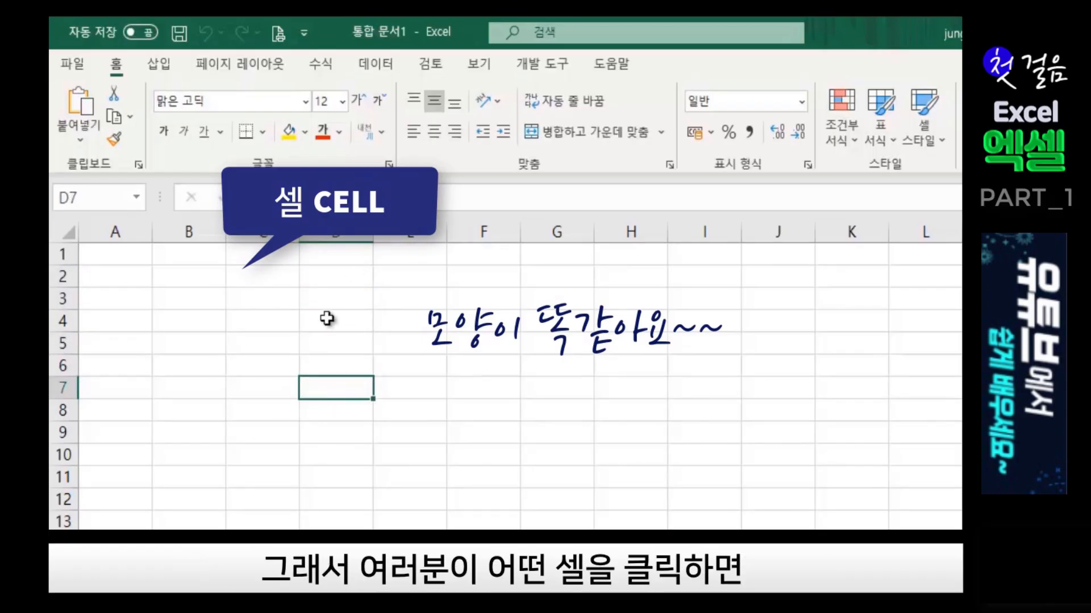
{"action": "left_click", "coordinate": [424, 301]}
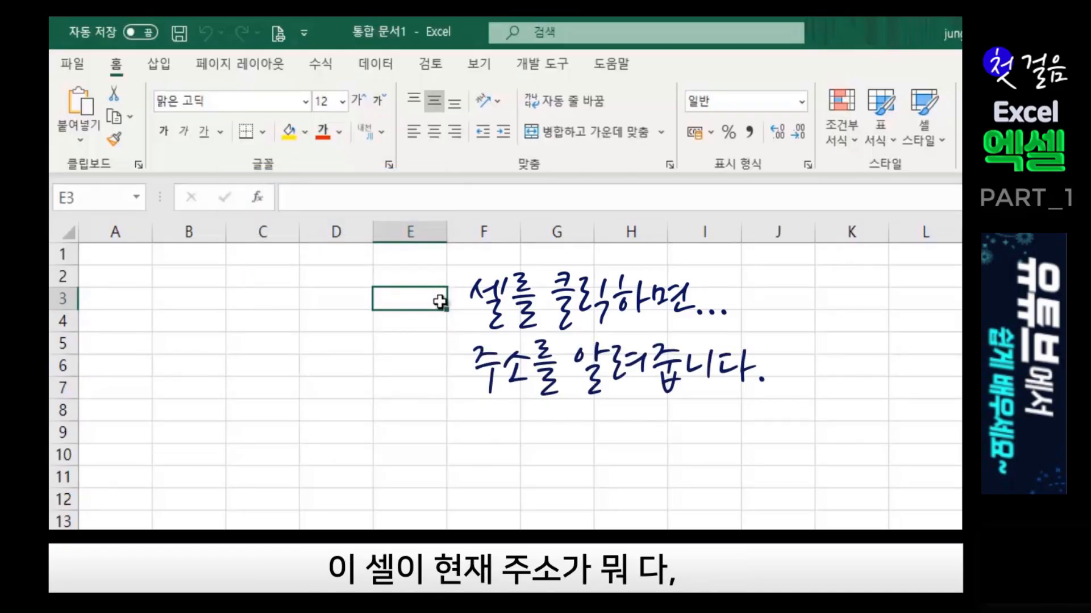
Select the whole of column E and the whole of row 3 in turn, returning to their intersection, cell E3.
{"action": "left_click", "coordinate": [413, 227]}
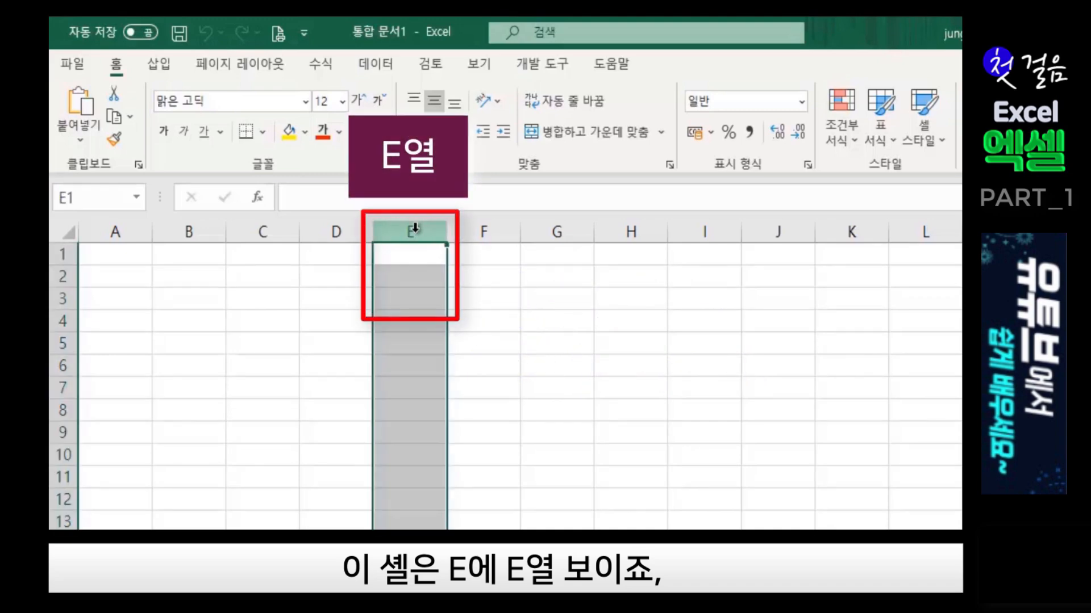
{"action": "left_click", "coordinate": [411, 298]}
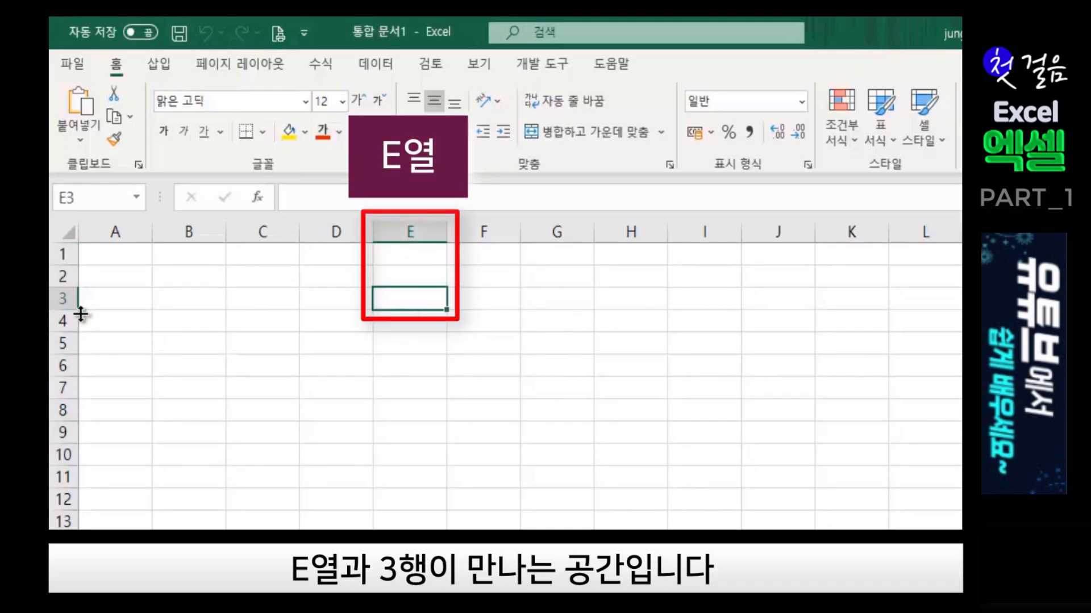
{"action": "left_click", "coordinate": [62, 298]}
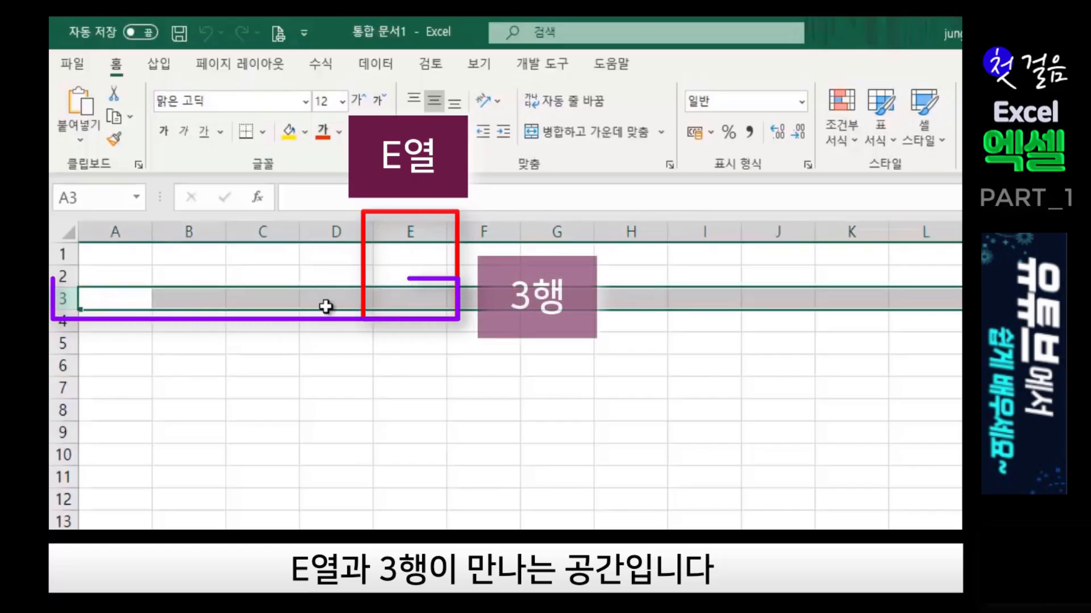
{"action": "left_click", "coordinate": [409, 299]}
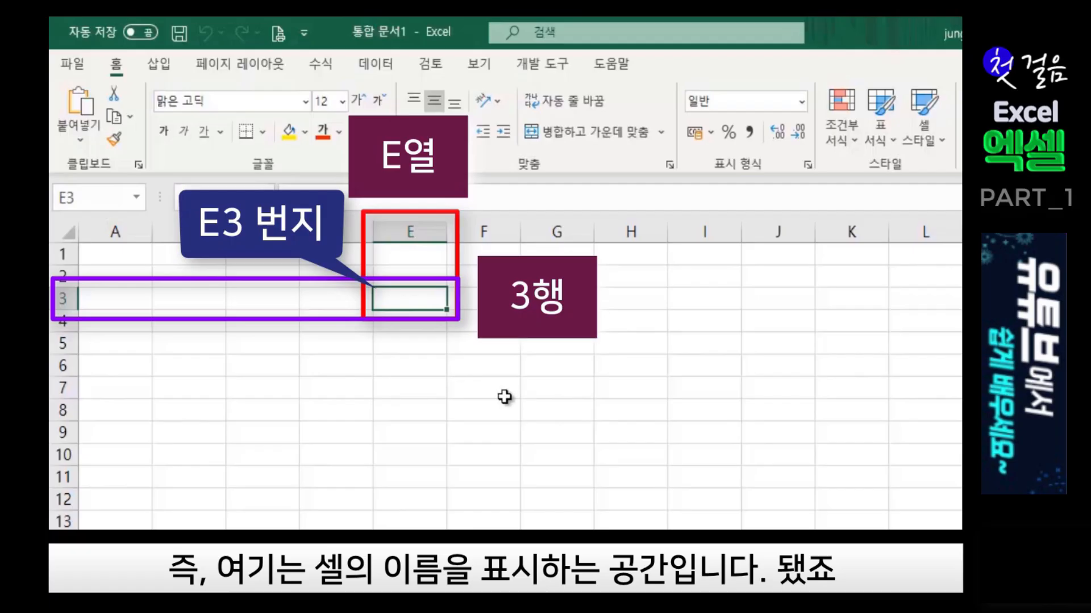
Select the cells from E3 down past row 13, check the name box, and reduce the selection to cell H3.
{"action": "left_click_drag", "start_coordinate": [419, 295], "coordinate": [439, 528]}
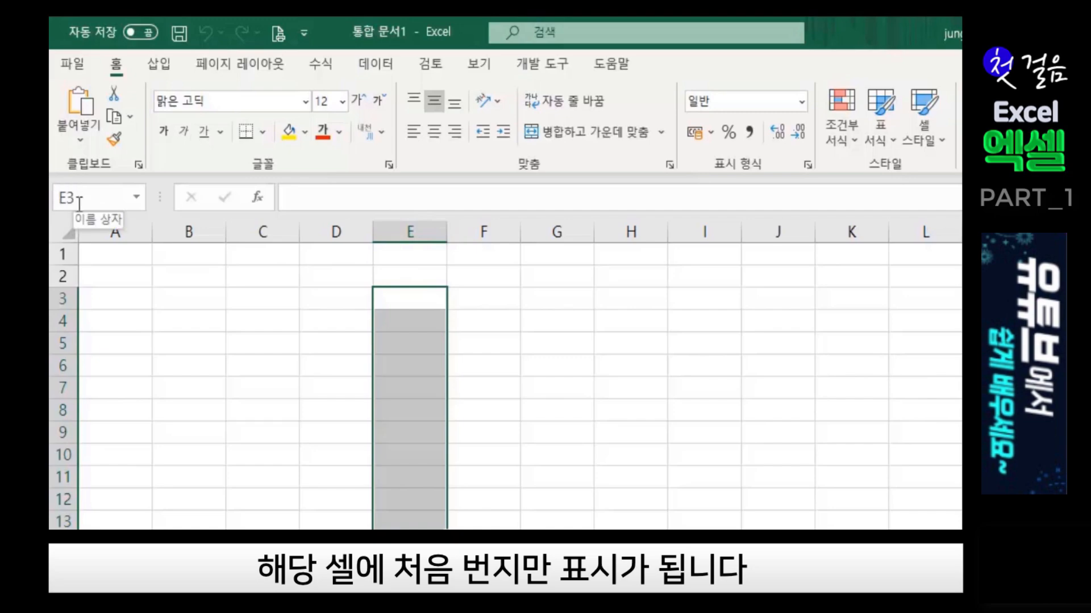
{"action": "left_click", "coordinate": [434, 413]}
{"action": "left_click", "coordinate": [631, 288]}
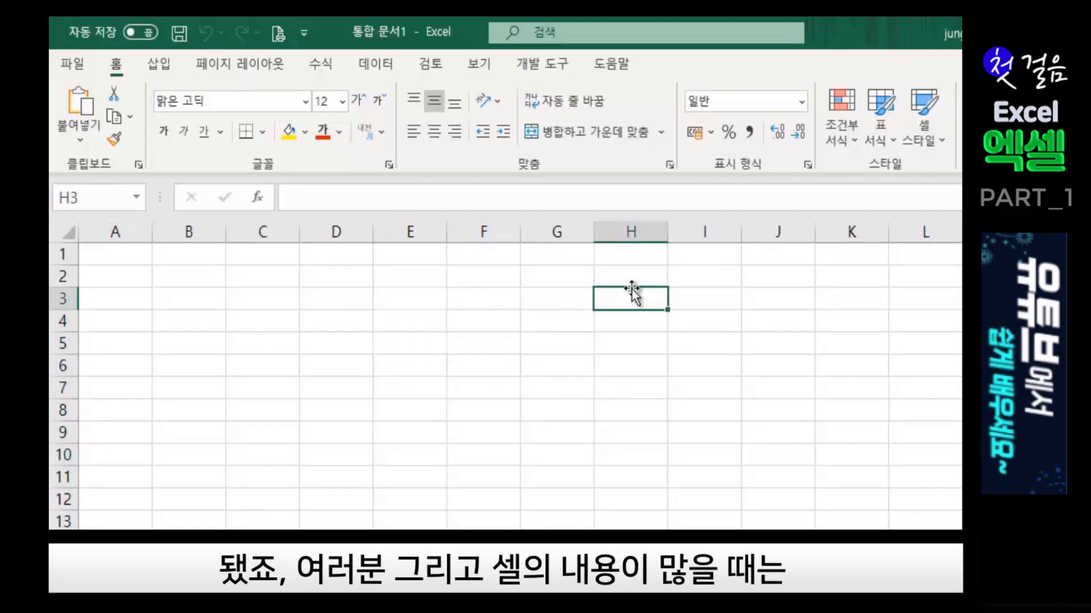
Select the range A5:E200 by its reference in the name box and look over the selected cells.
{"action": "left_click", "coordinate": [84, 198]}
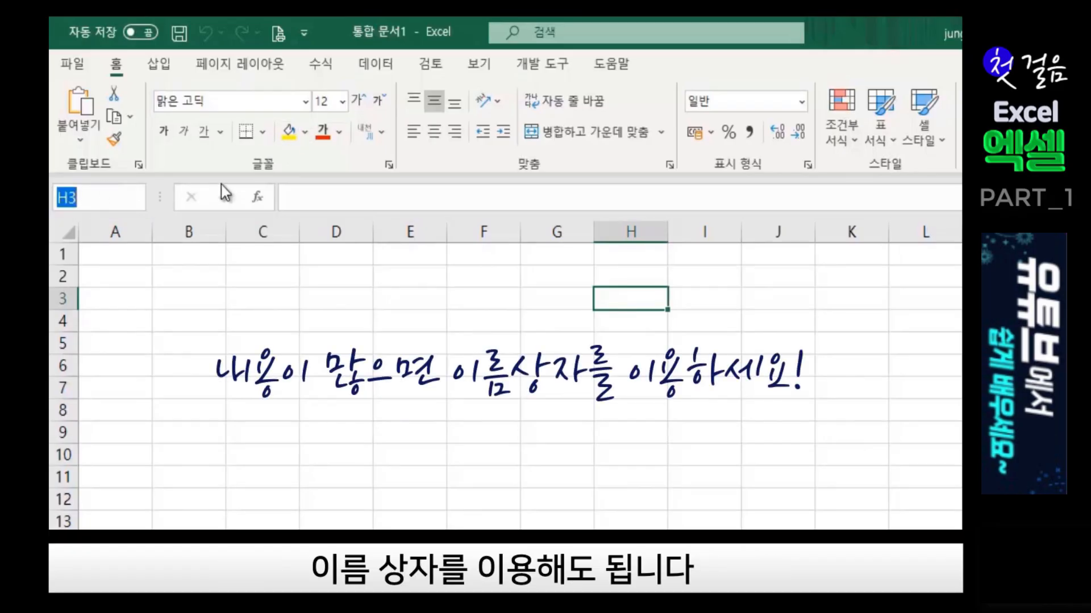
{"action": "type", "text": "a5"}
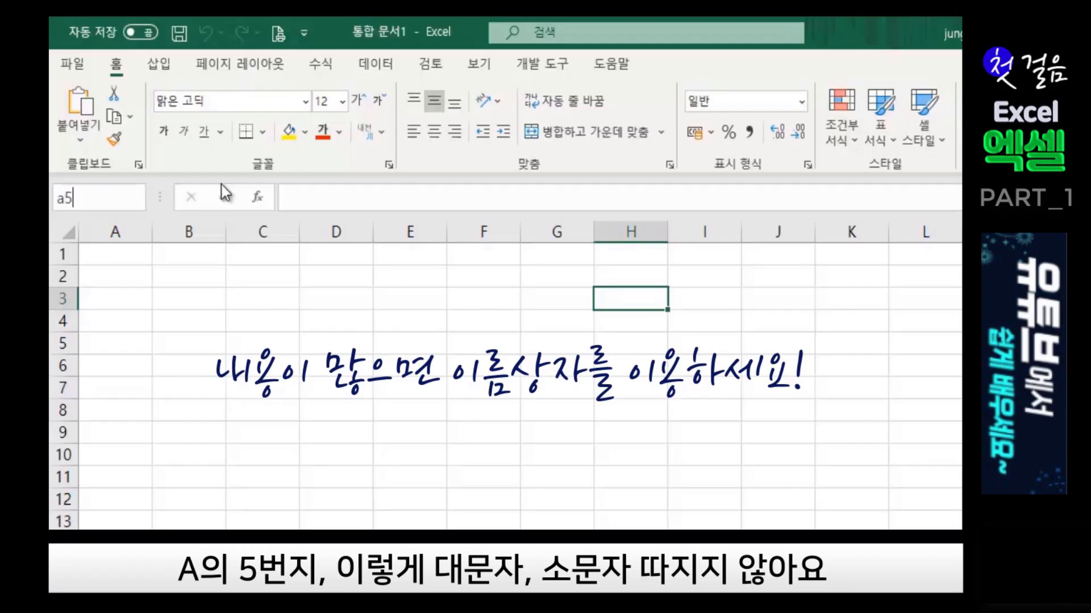
{"action": "type", "text": ":"}
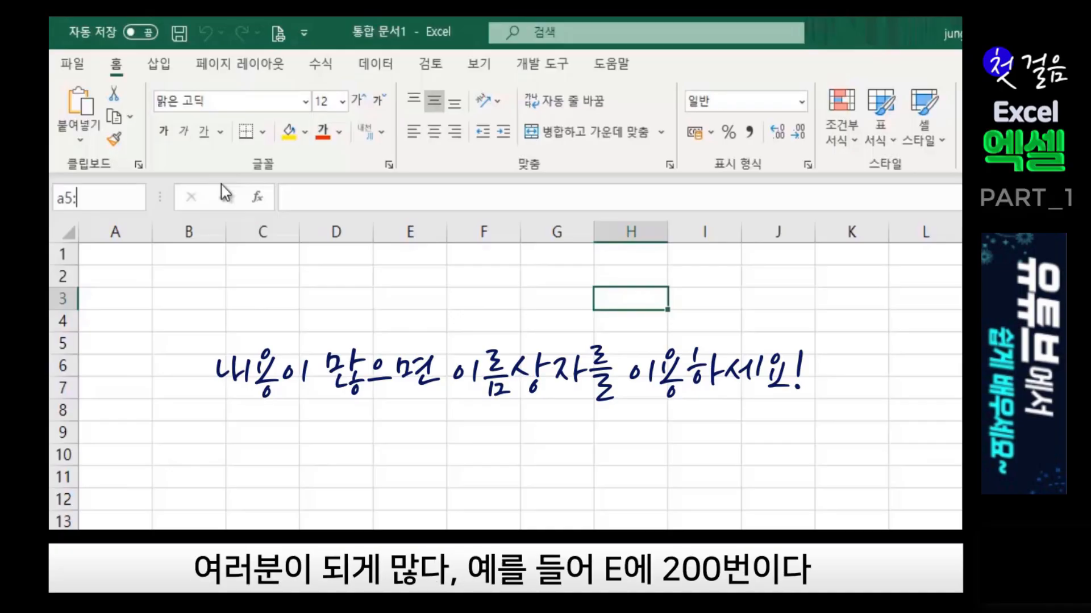
{"action": "type", "text": "e"}
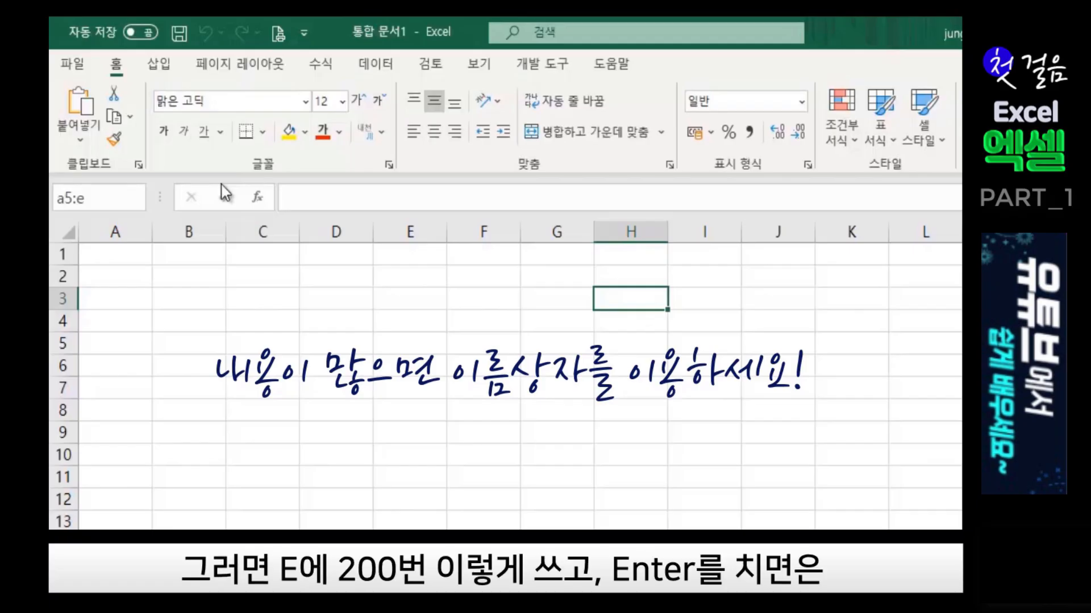
{"action": "type", "text": "200"}
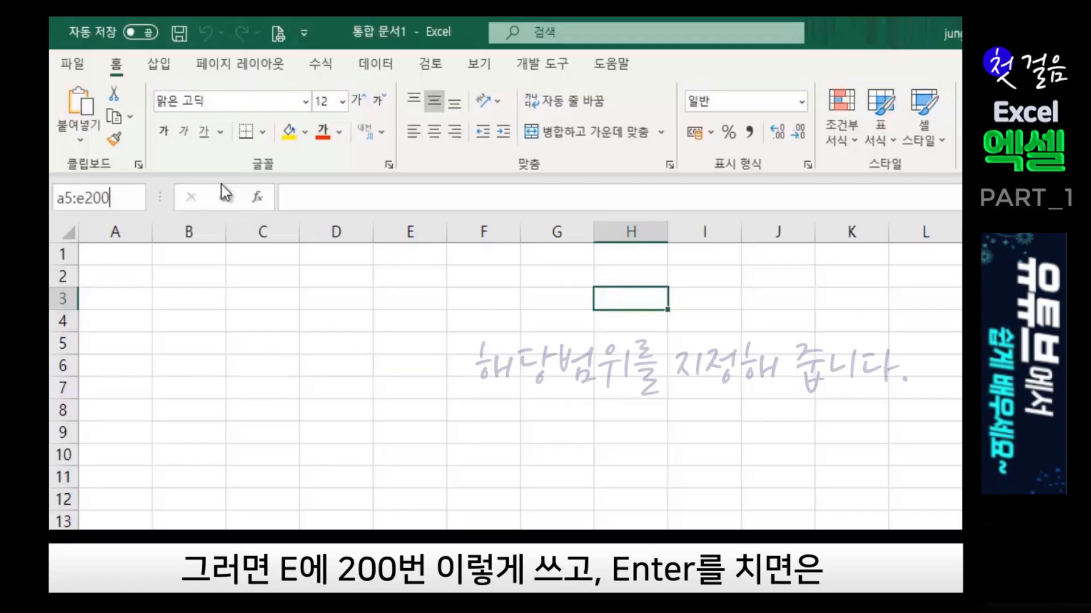
{"action": "key", "text": "Return"}
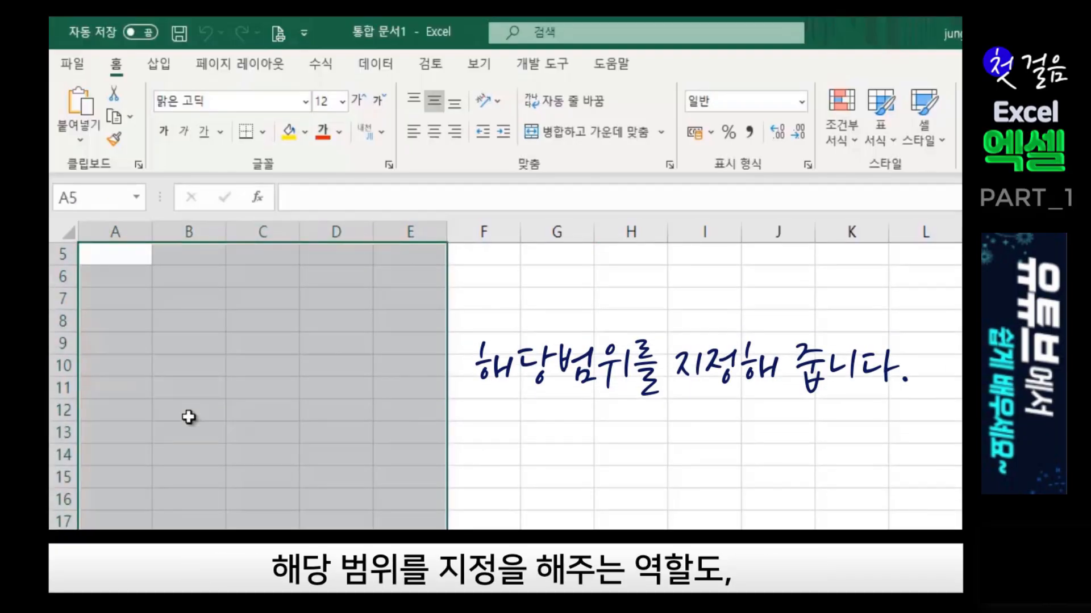
{"action": "scroll", "coordinate": [340, 525], "scroll_direction": "down", "scroll_amount": 3}
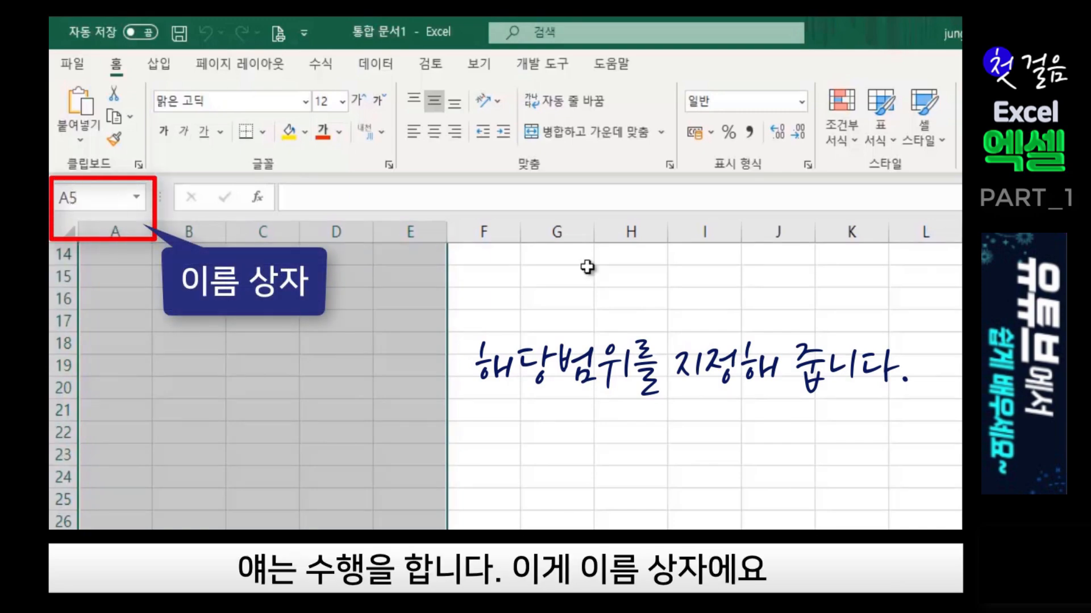
Clear the range selection by selecting cell J17, and return to the first cell, A1.
{"action": "left_click", "coordinate": [771, 323]}
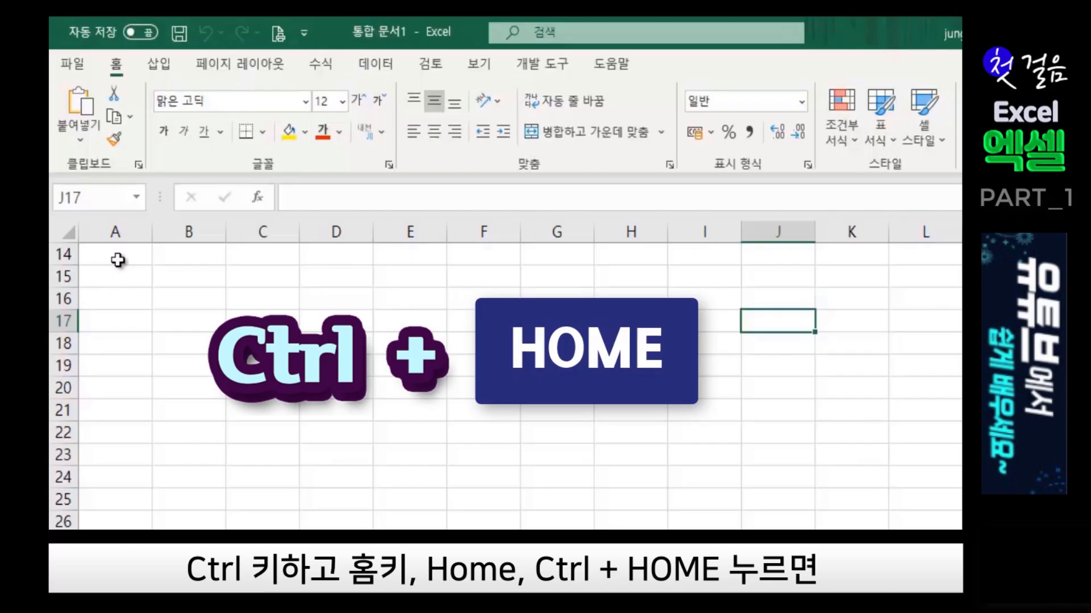
{"action": "key", "text": "ctrl+Home"}
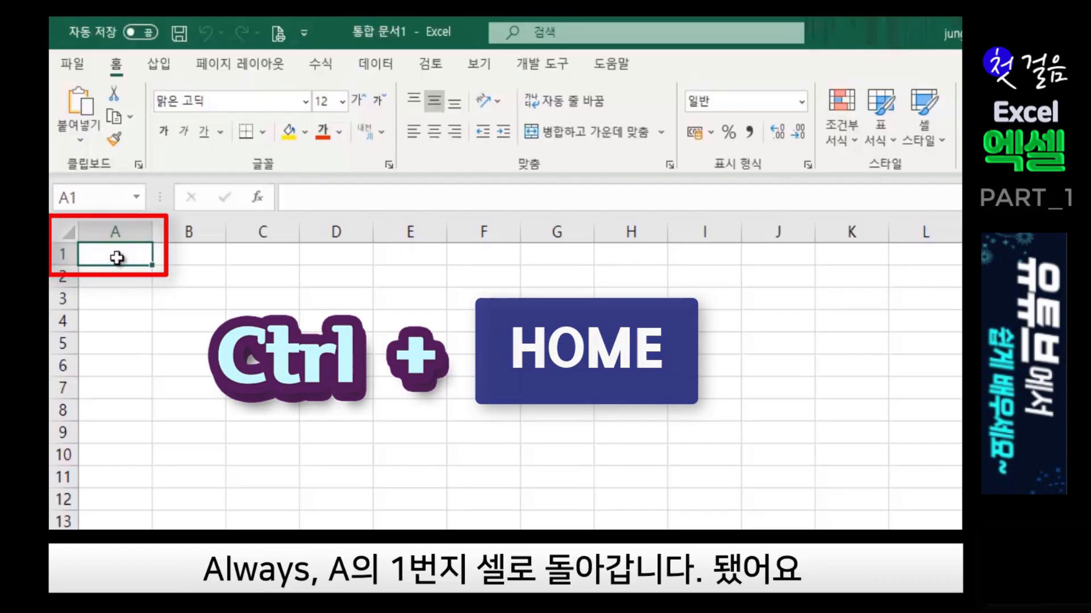
{"action": "left_click", "coordinate": [281, 359]}
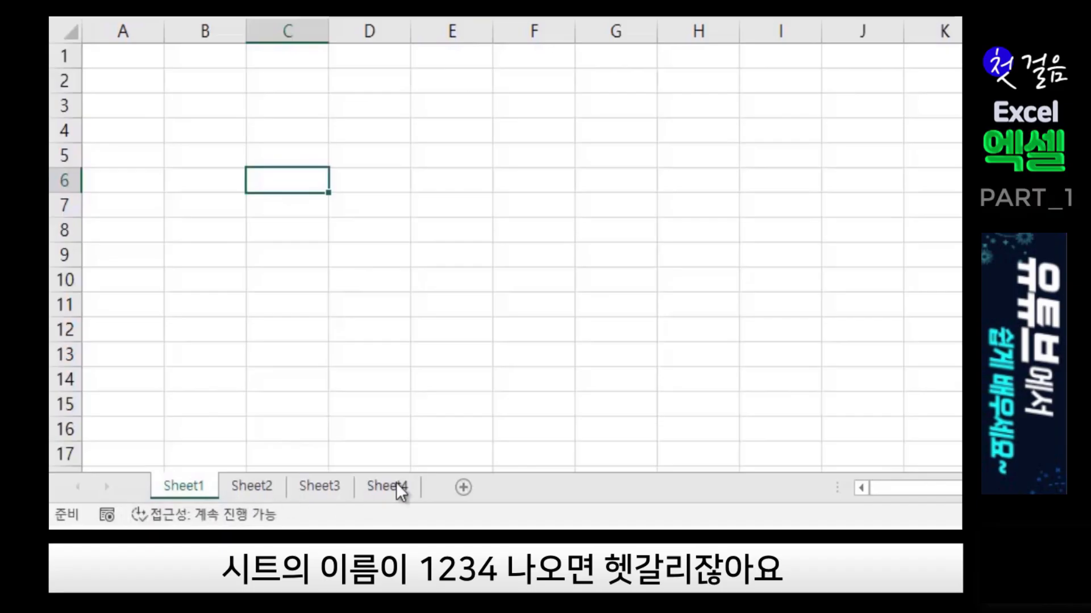
{"action": "left_click", "coordinate": [713, 160]}
{"action": "left_click", "coordinate": [205, 305]}
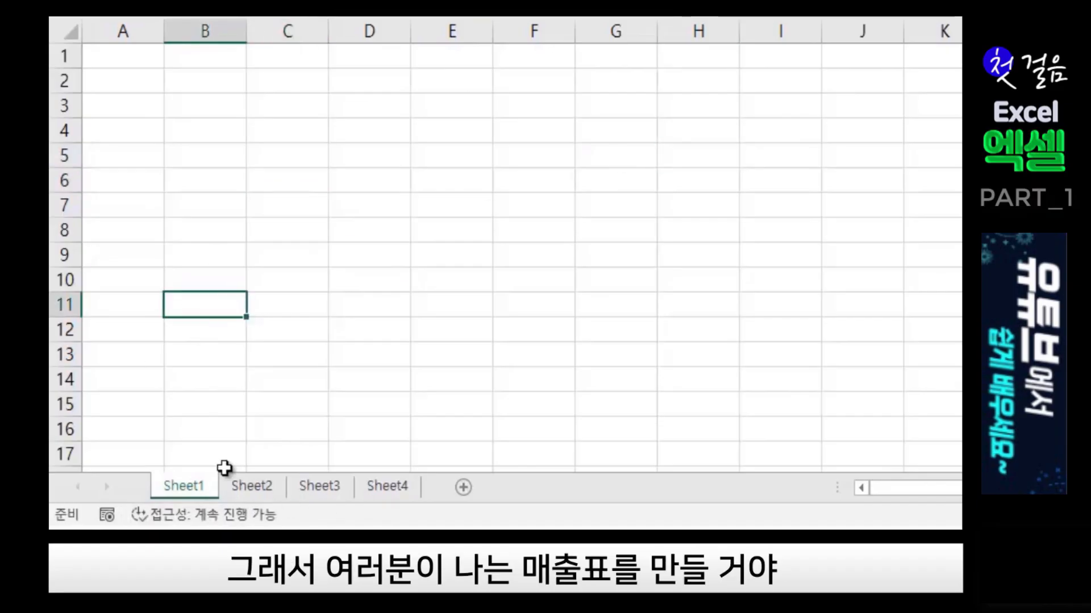
Rename the worksheet Sheet1 as 매출표.
{"action": "double_click", "coordinate": [189, 484]}
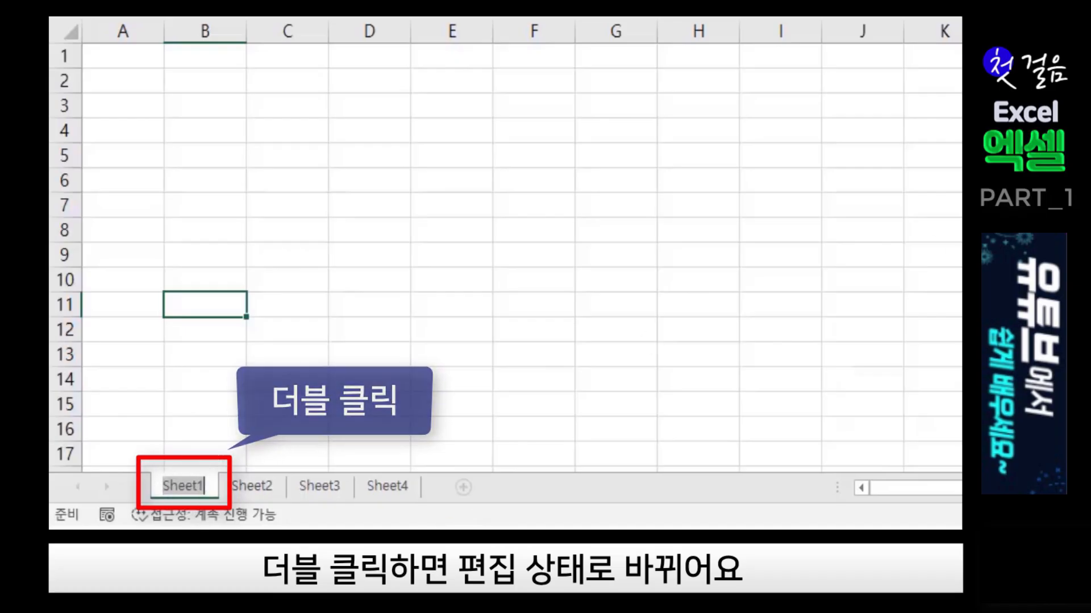
{"action": "type", "text": "a"}
{"action": "key", "text": "BackSpace"}
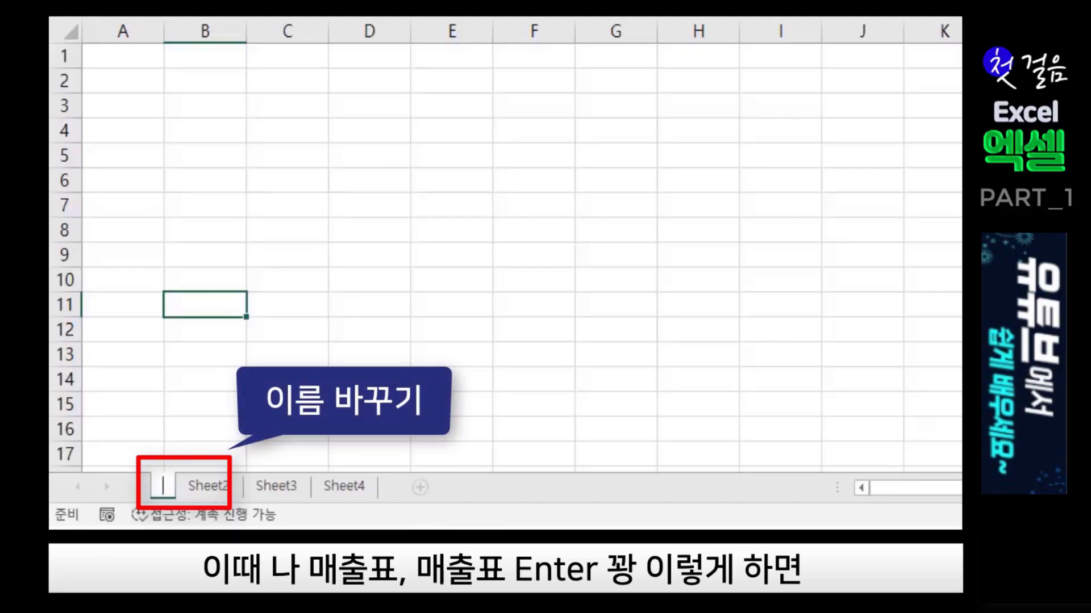
{"action": "type", "text": "매출표"}
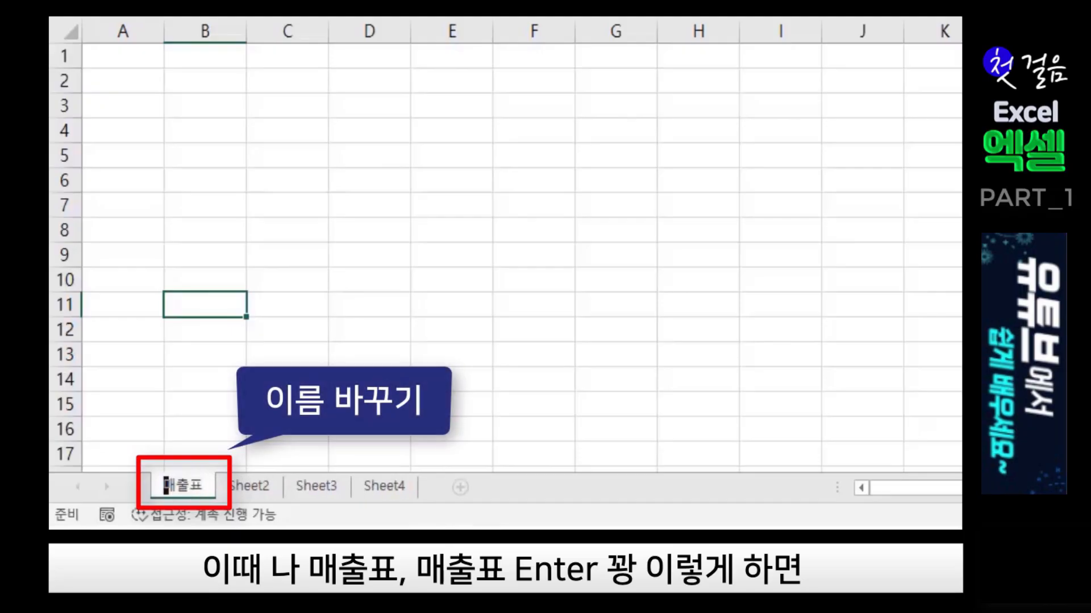
{"action": "key", "text": "Return"}
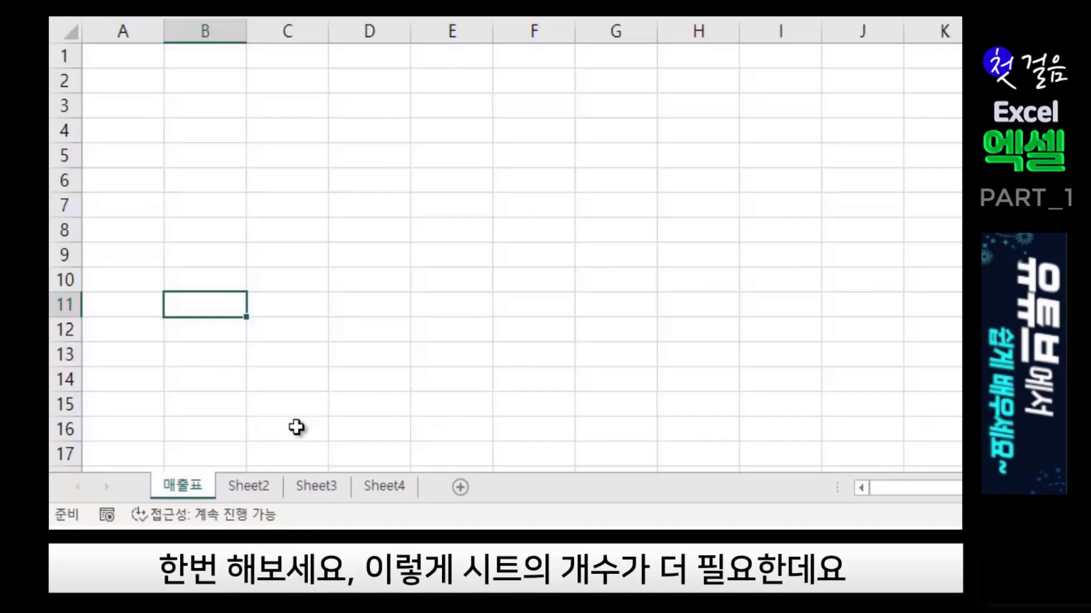
Add two new worksheets after 매출표 and delete the second one added.
{"action": "left_click", "coordinate": [458, 486]}
{"action": "left_click", "coordinate": [527, 486]}
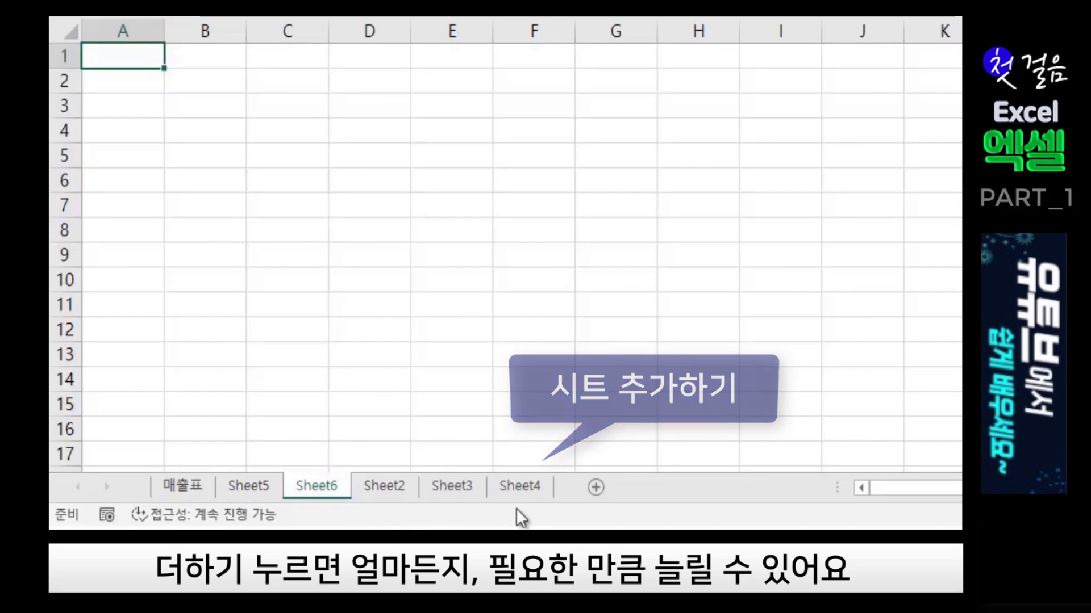
{"action": "right_click", "coordinate": [324, 488]}
{"action": "left_click", "coordinate": [404, 223]}
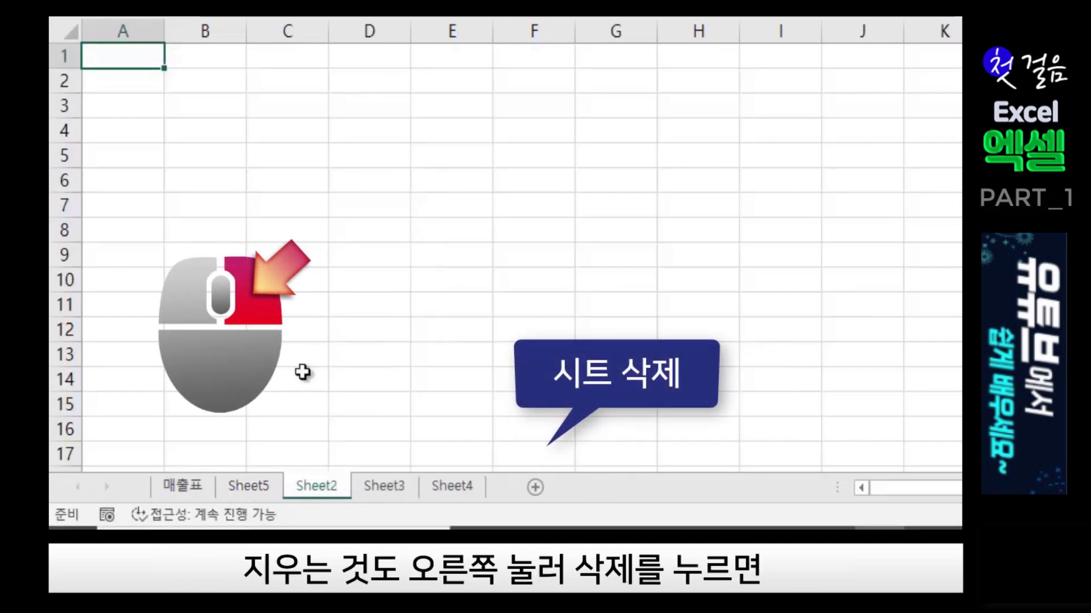
Delete the worksheet Sheet5 and select cell G7 on Sheet2.
{"action": "right_click", "coordinate": [254, 488]}
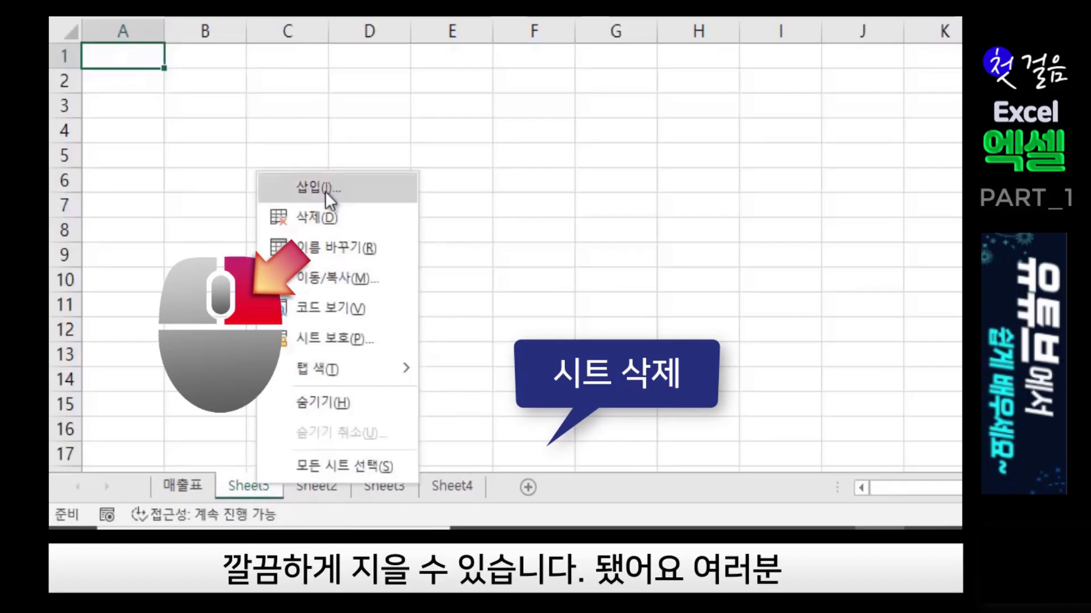
{"action": "left_click", "coordinate": [325, 215]}
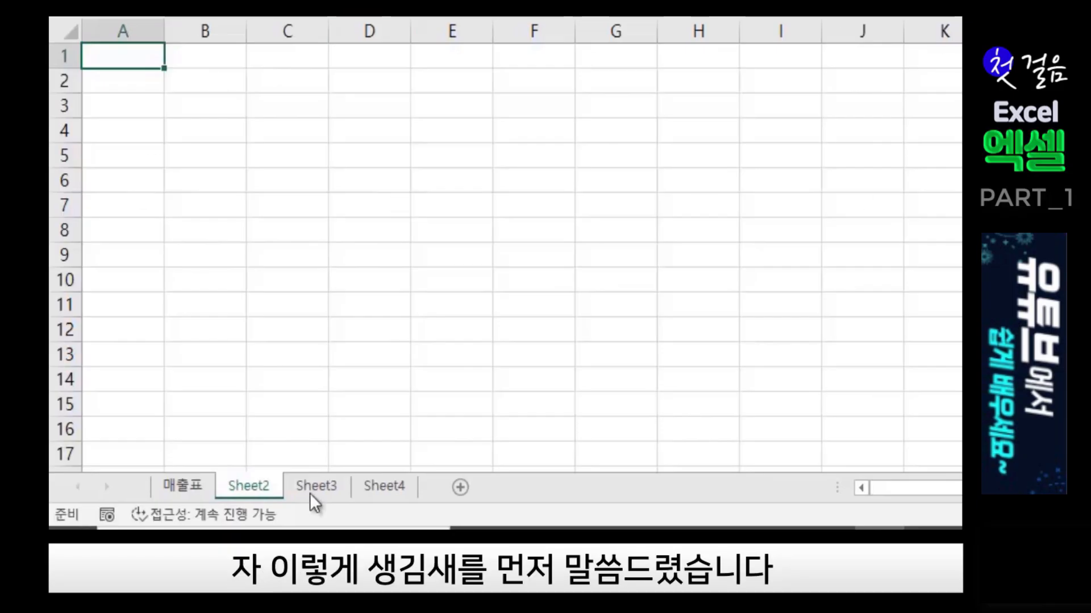
{"action": "left_click", "coordinate": [616, 205]}
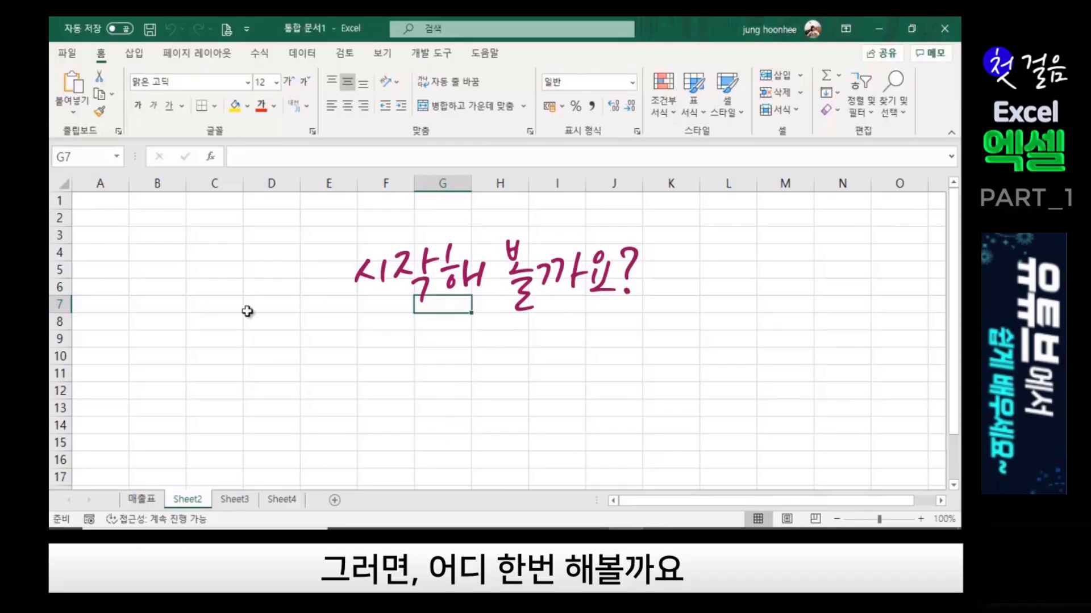
Select whole columns one after another from column A to column G to examine the column headings.
{"action": "scroll", "coordinate": [453, 349], "scroll_direction": "up", "scroll_amount": 3, "text": "ctrl"}
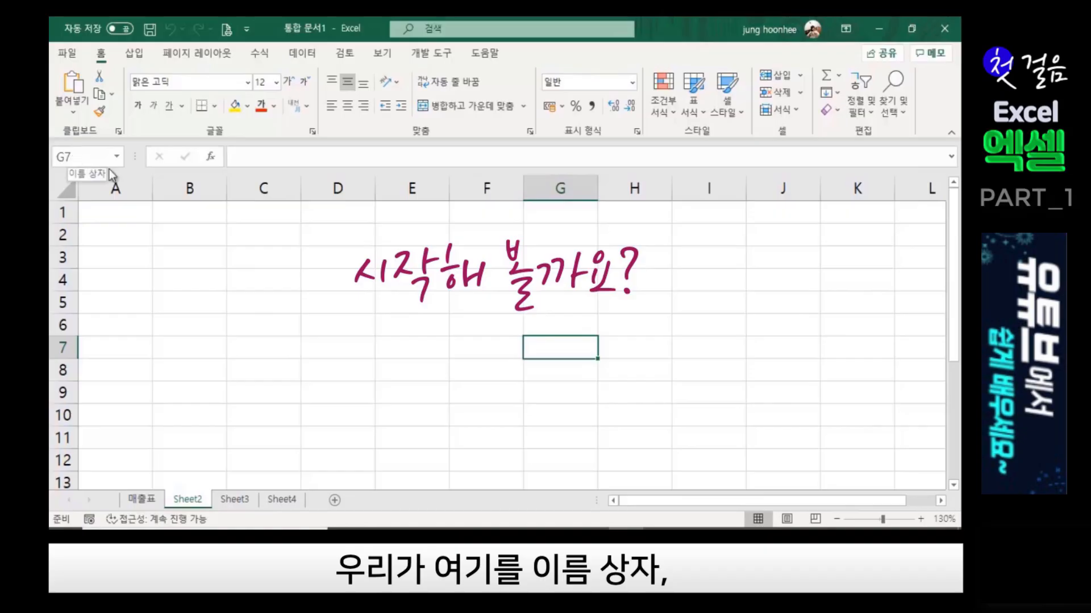
{"action": "left_click", "coordinate": [119, 189]}
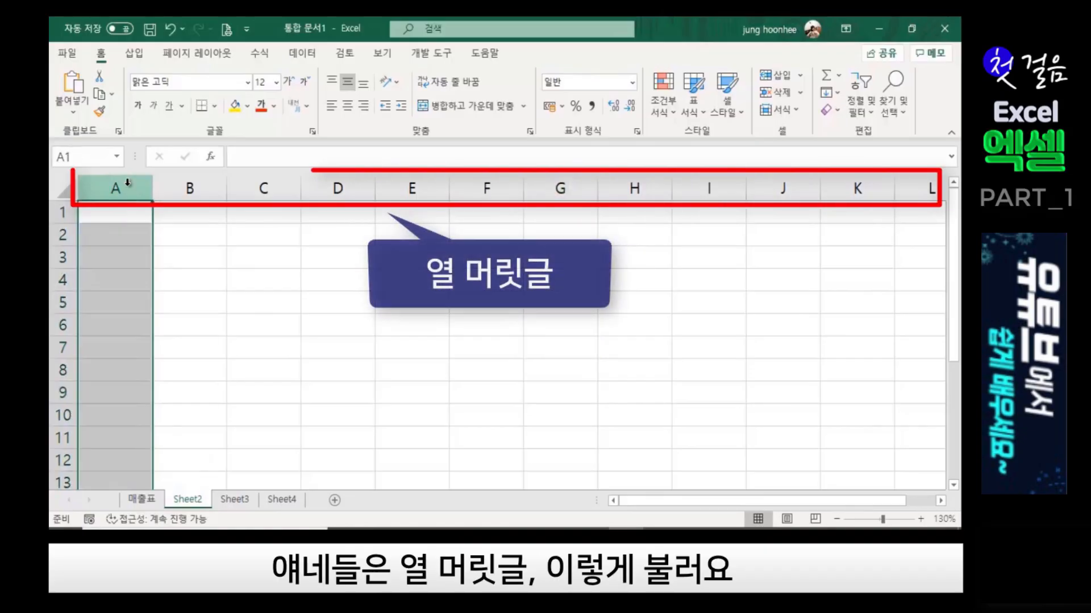
{"action": "left_click", "coordinate": [192, 189]}
{"action": "left_click", "coordinate": [263, 187]}
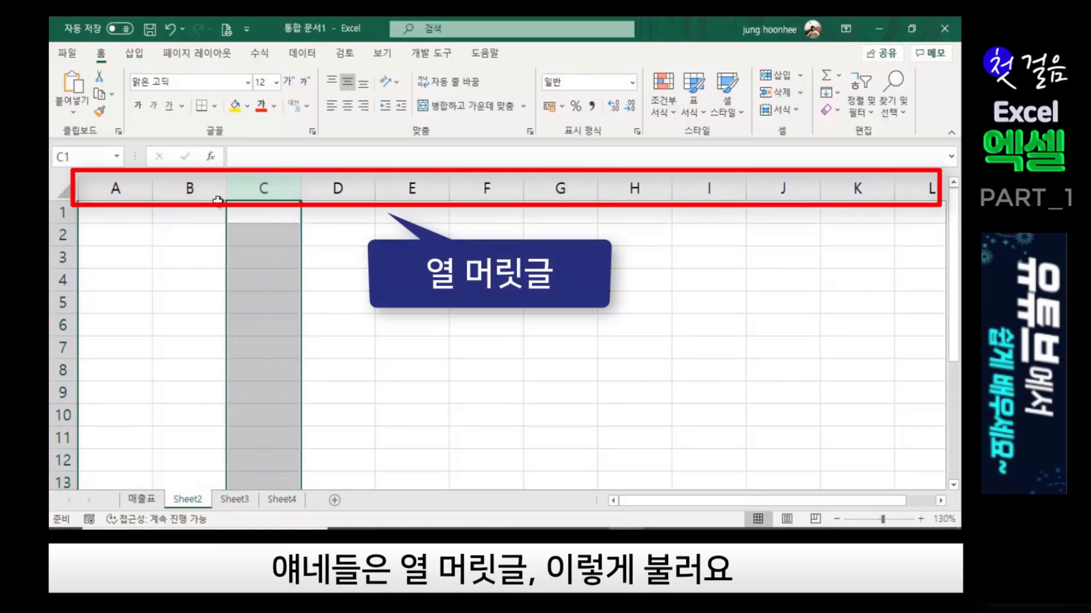
{"action": "left_click", "coordinate": [366, 192]}
{"action": "left_click", "coordinate": [416, 190]}
{"action": "left_click", "coordinate": [488, 188]}
{"action": "left_click", "coordinate": [559, 189]}
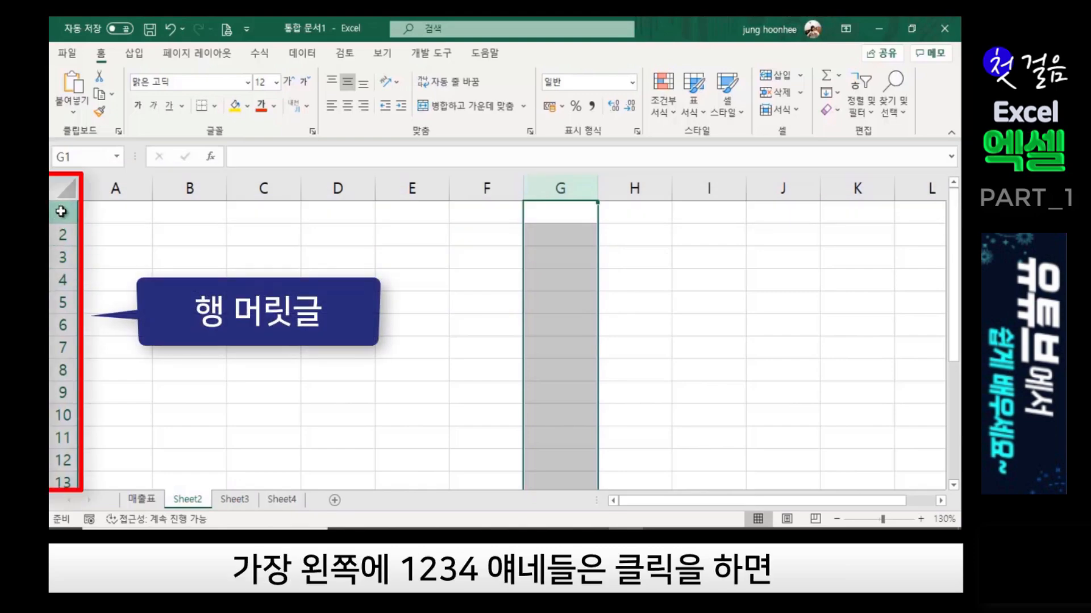
Select whole rows one at a time, first rows 1 to 4 and again rows 1 to 6, to examine the row headings.
{"action": "left_click", "coordinate": [61, 211]}
{"action": "left_click", "coordinate": [62, 235]}
{"action": "left_click", "coordinate": [62, 257]}
{"action": "left_click", "coordinate": [65, 280]}
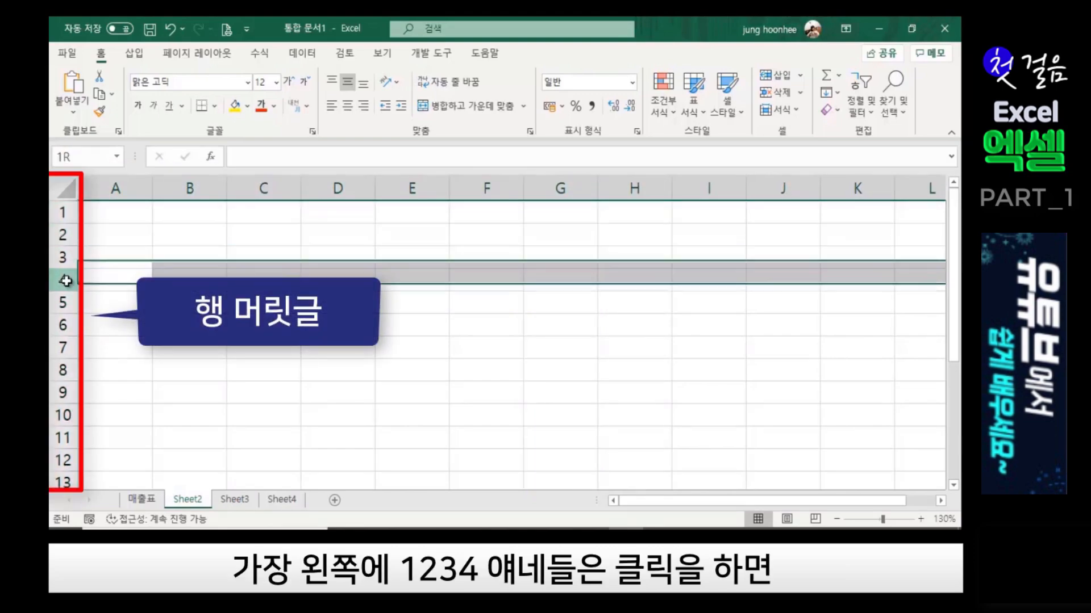
{"action": "left_click", "coordinate": [63, 213]}
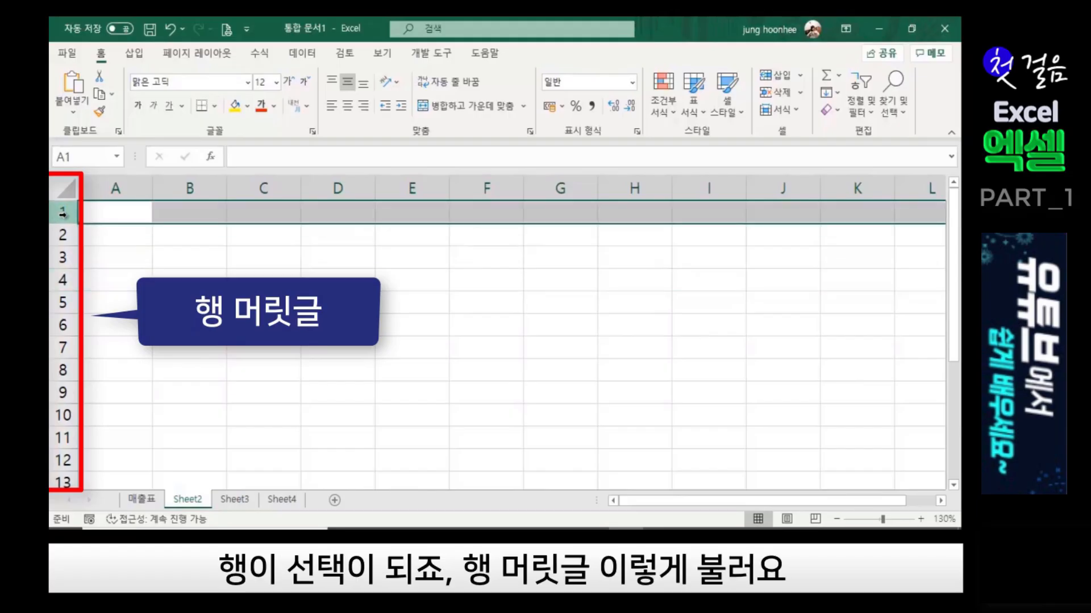
{"action": "left_click", "coordinate": [62, 235]}
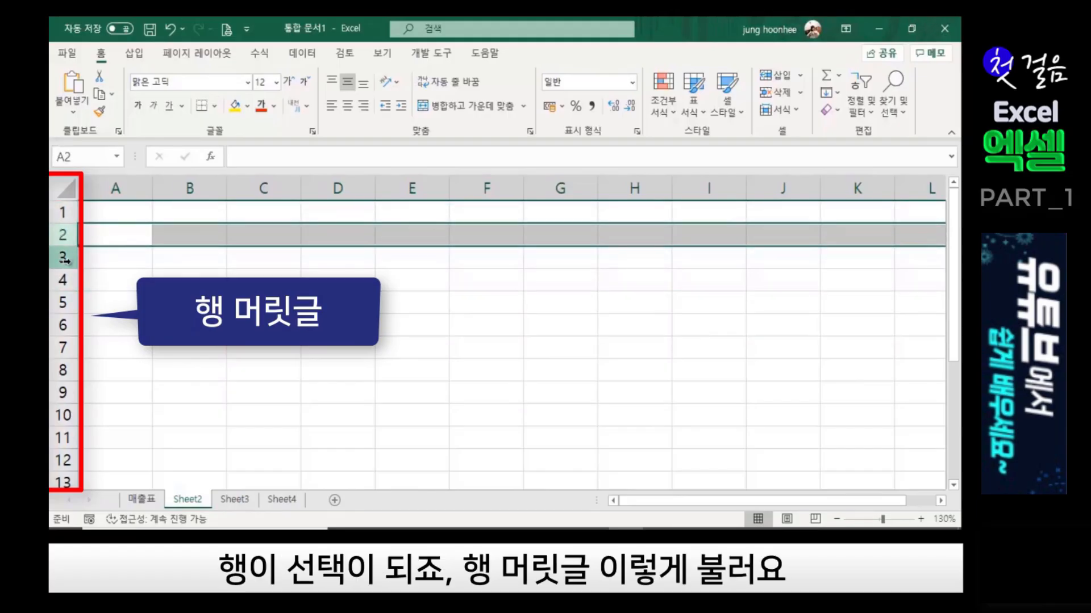
{"action": "left_click", "coordinate": [63, 257]}
{"action": "left_click", "coordinate": [64, 281]}
{"action": "left_click", "coordinate": [63, 302]}
{"action": "left_click", "coordinate": [62, 325]}
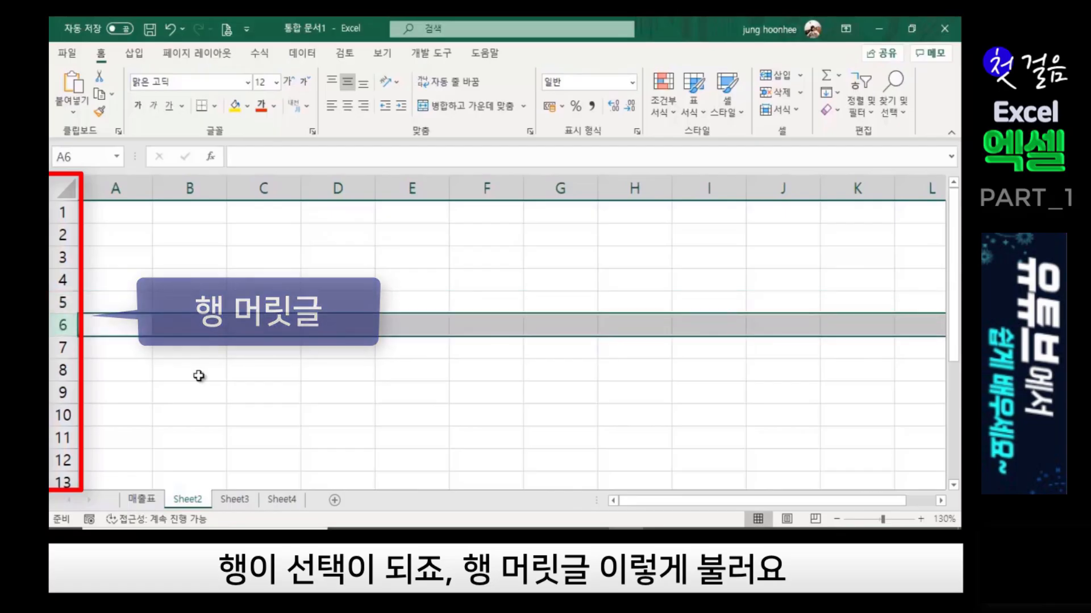
Select column C, row 3 and finally cell C3, where that column and row meet.
{"action": "left_click", "coordinate": [244, 368]}
{"action": "left_click", "coordinate": [264, 189]}
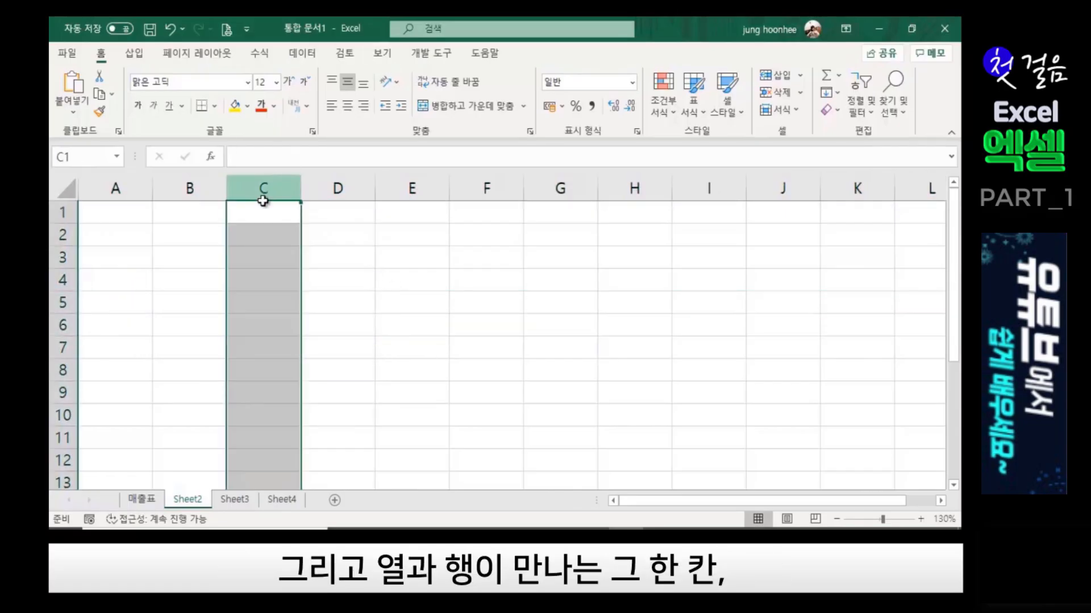
{"action": "left_click", "coordinate": [83, 260]}
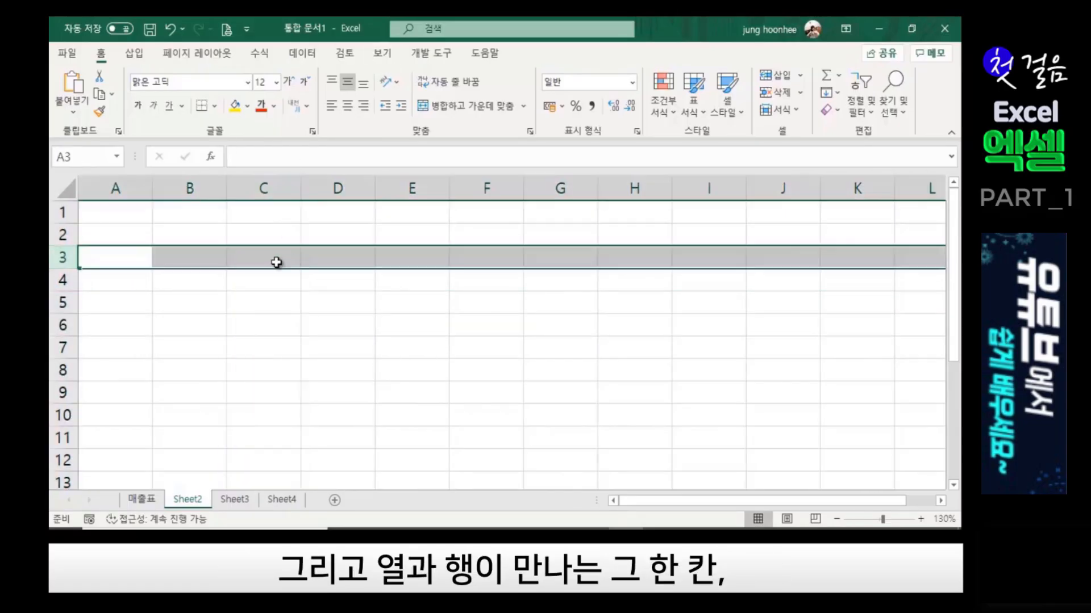
{"action": "left_click", "coordinate": [275, 261]}
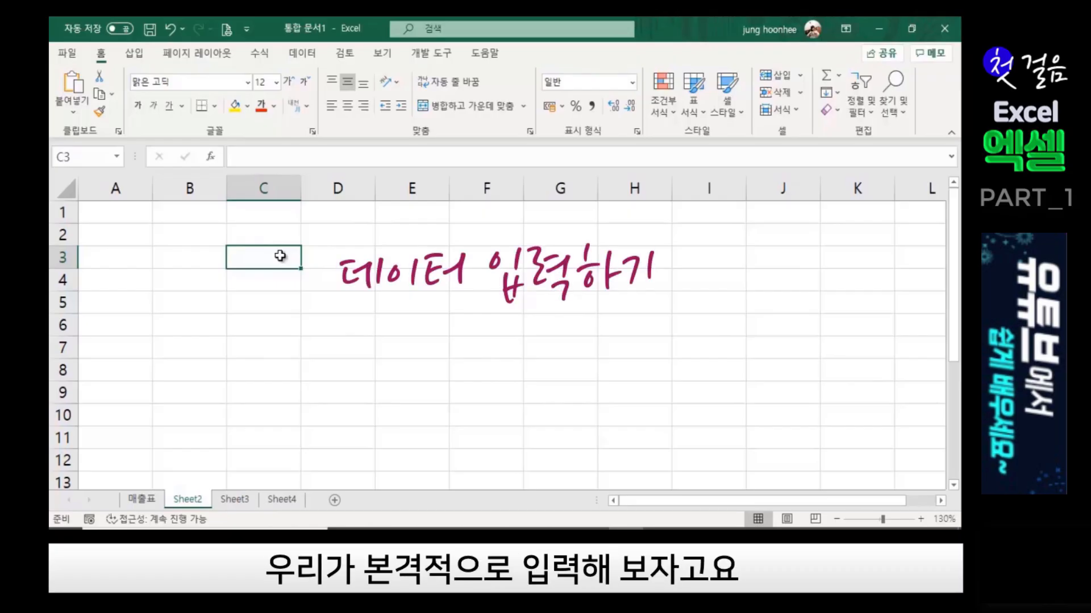
Narrow column A to a thin margin strip beside column B, leaving the other columns at their width.
{"action": "left_click", "coordinate": [329, 324]}
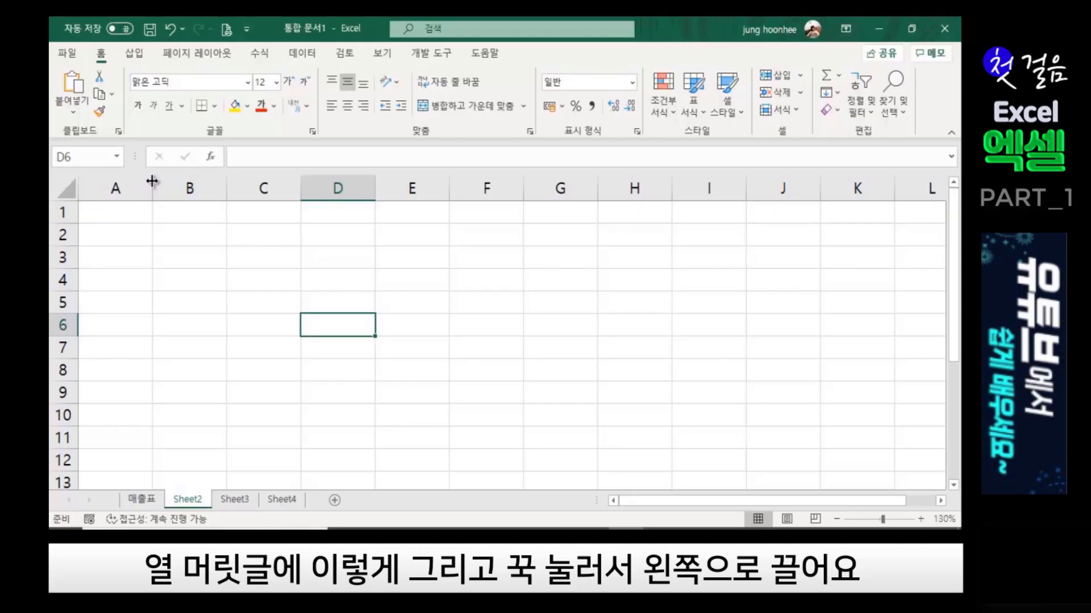
{"action": "left_click_drag", "start_coordinate": [152, 181], "coordinate": [106, 189]}
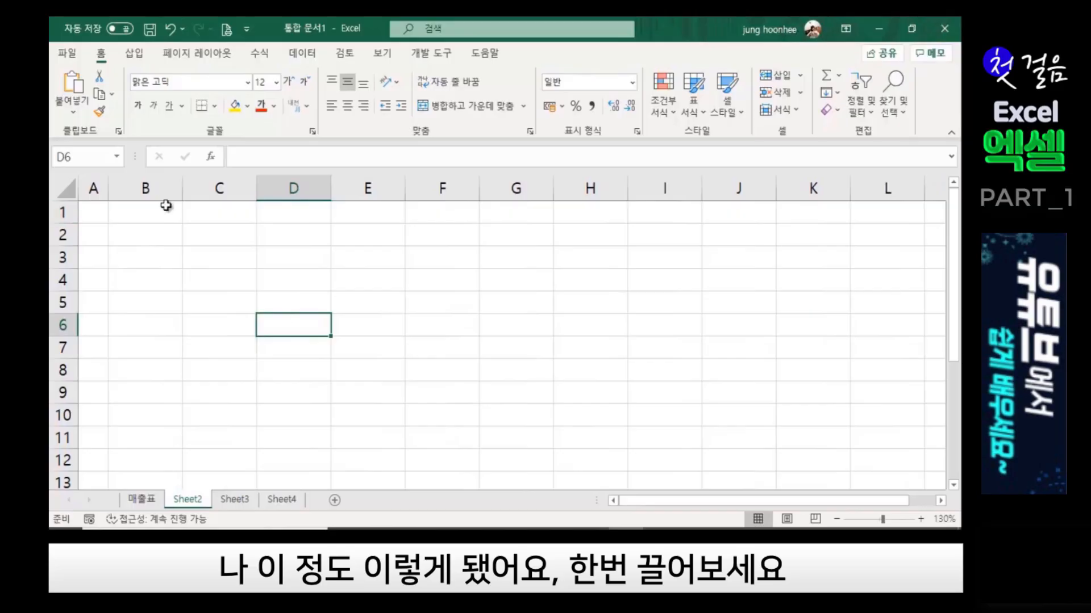
{"action": "mouse_move", "coordinate": [107, 188]}
{"action": "left_mouse_down"}
{"action": "mouse_move", "coordinate": [223, 187]}
{"action": "mouse_move", "coordinate": [100, 188]}
{"action": "left_mouse_up"}
{"action": "left_click", "coordinate": [207, 295]}
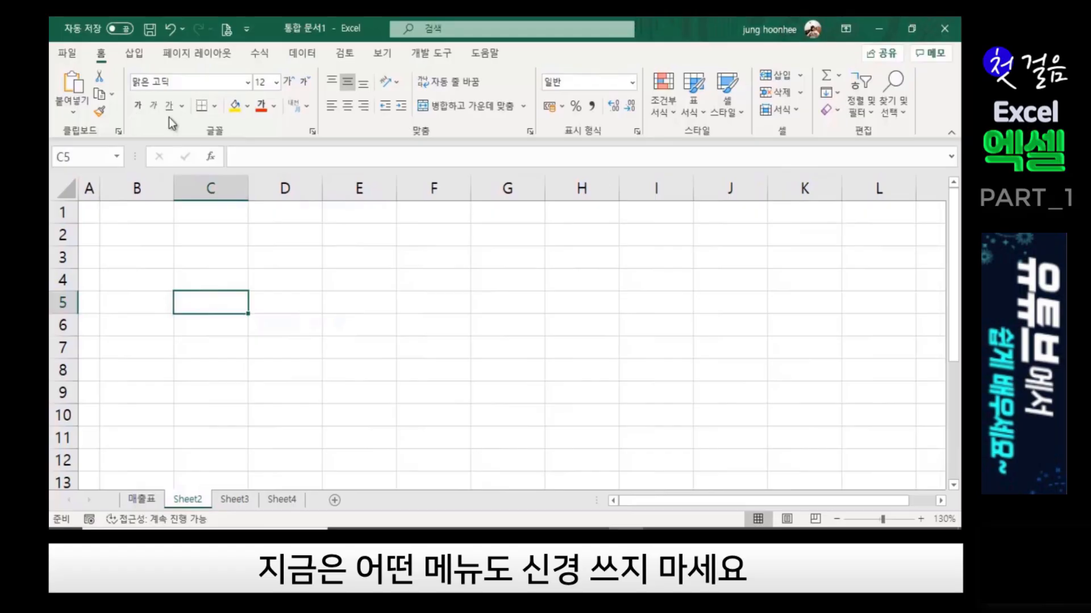
{"action": "left_click", "coordinate": [330, 282]}
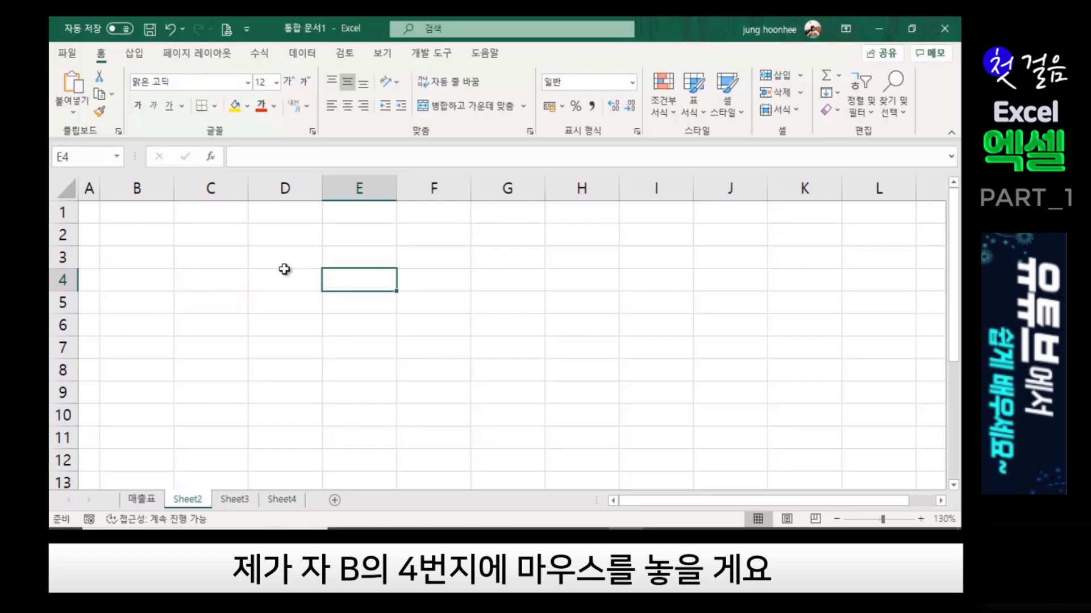
Enter the table headers 시간, 품목, 수량 and 단가 in cells B4 to E4.
{"action": "left_click", "coordinate": [150, 283]}
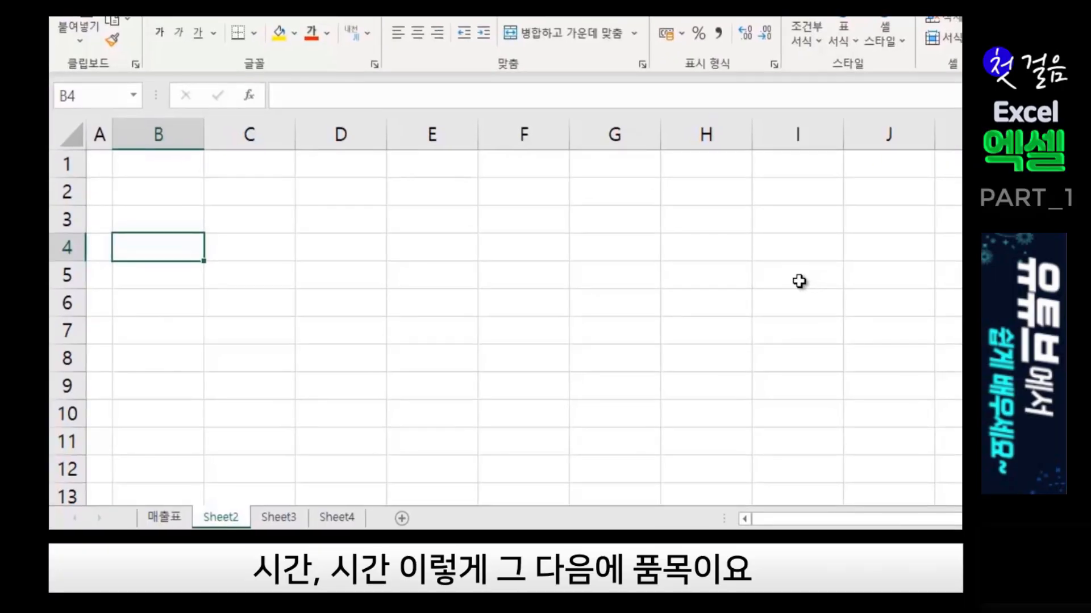
{"action": "type", "text": "시간"}
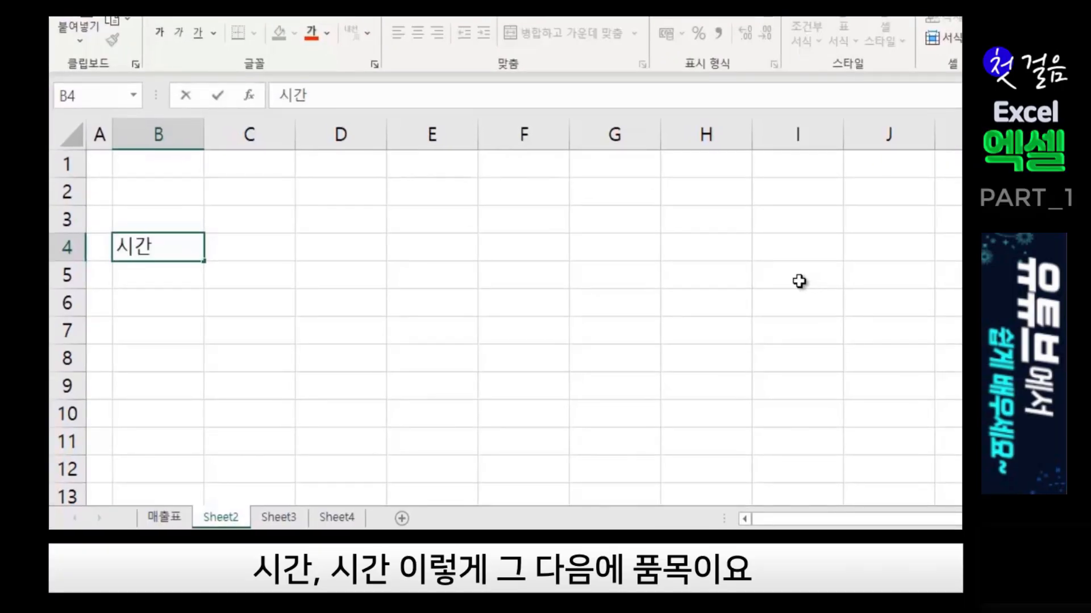
{"action": "key", "text": "Tab"}
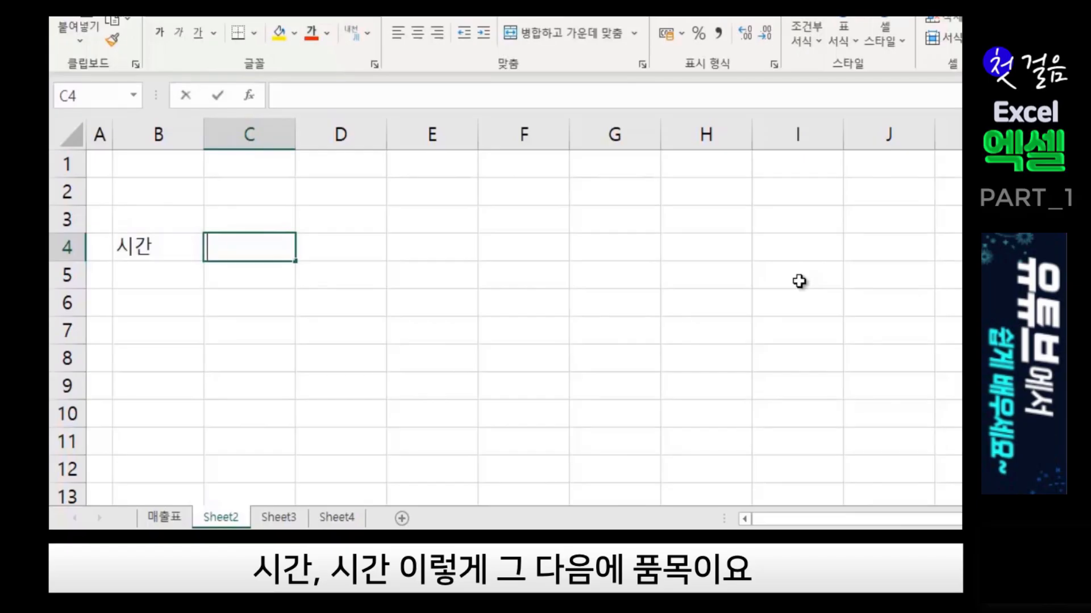
{"action": "type", "text": "품목"}
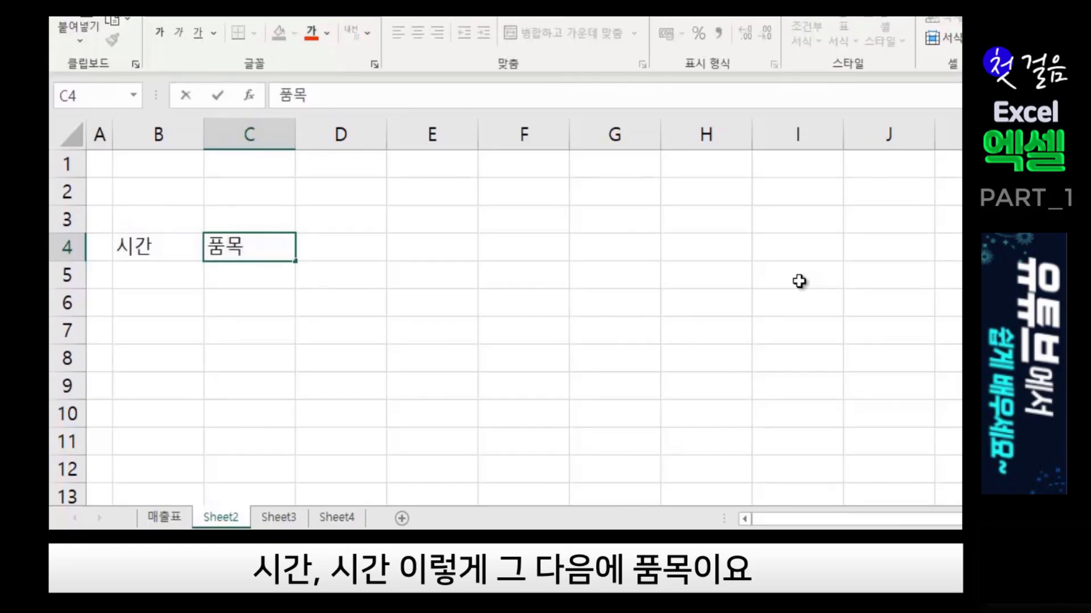
{"action": "key", "text": "Tab"}
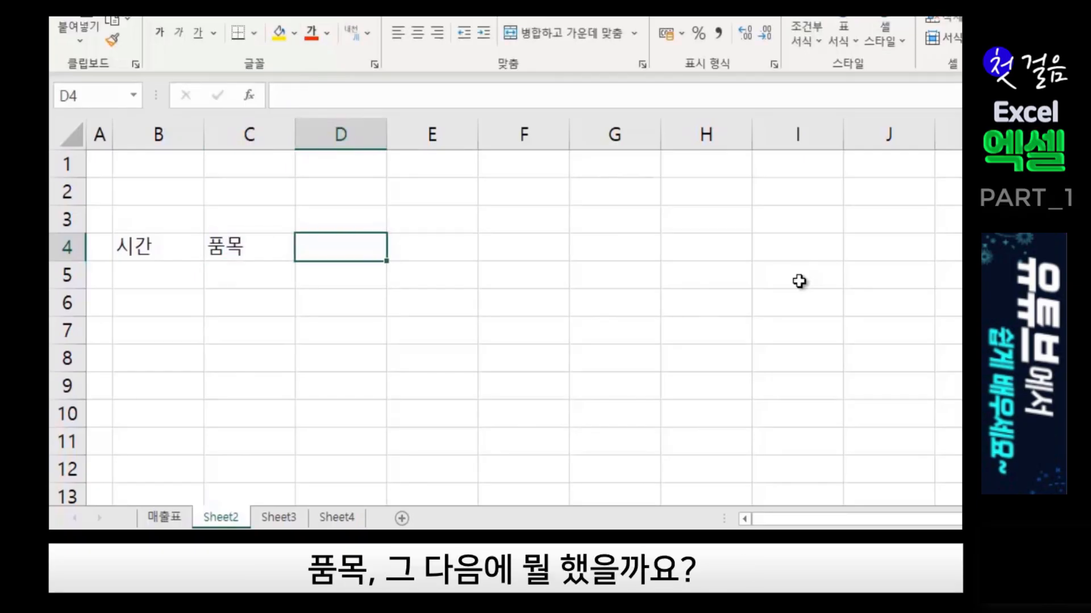
{"action": "type", "text": "수량"}
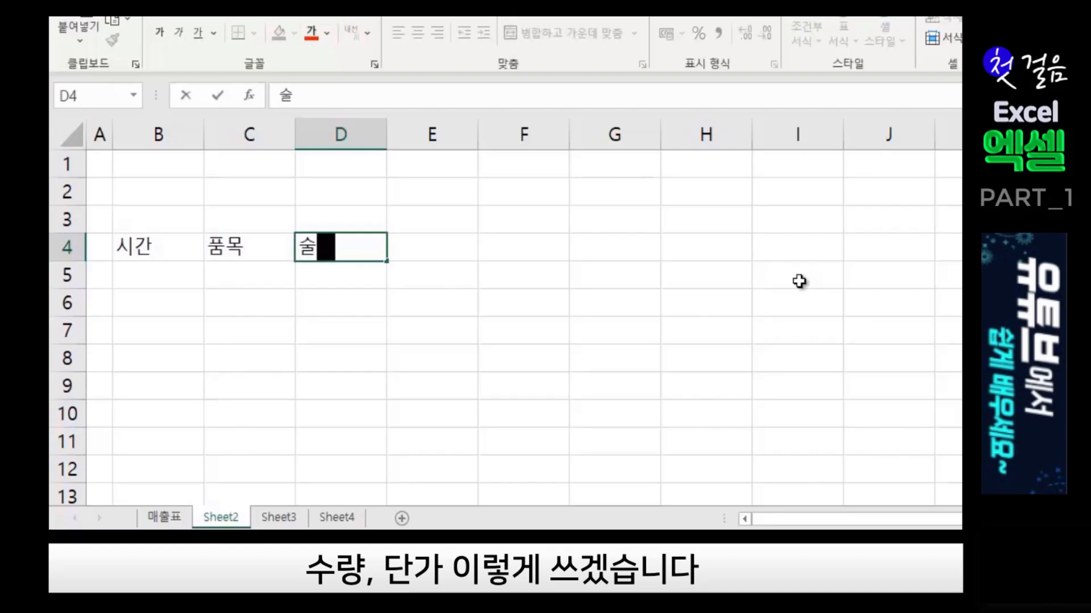
{"action": "key", "text": "ctrl+Return"}
{"action": "key", "text": "Tab"}
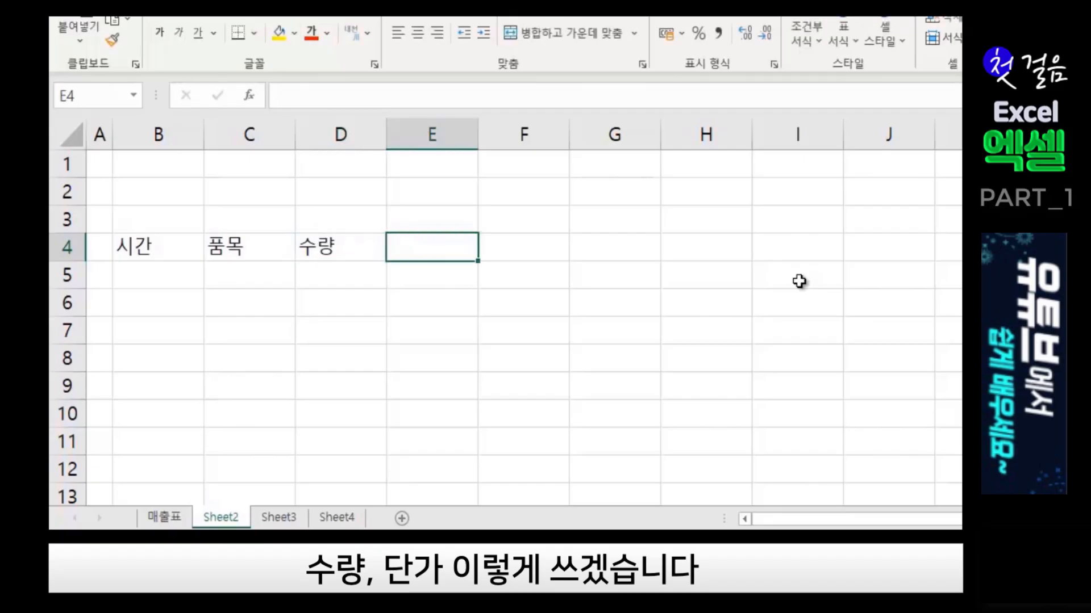
{"action": "type", "text": "단가"}
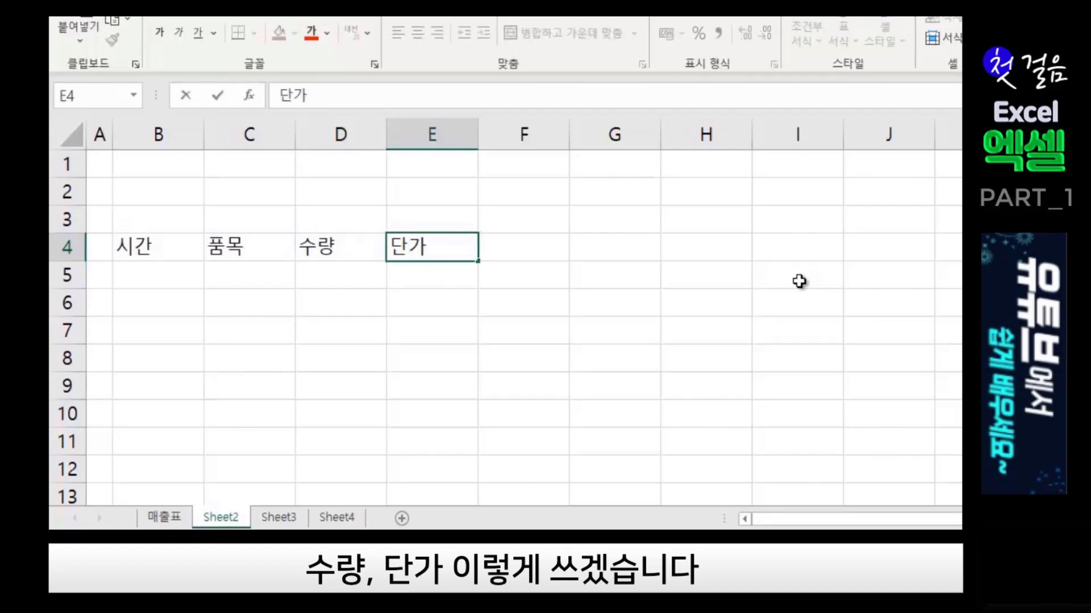
{"action": "key", "text": "Return"}
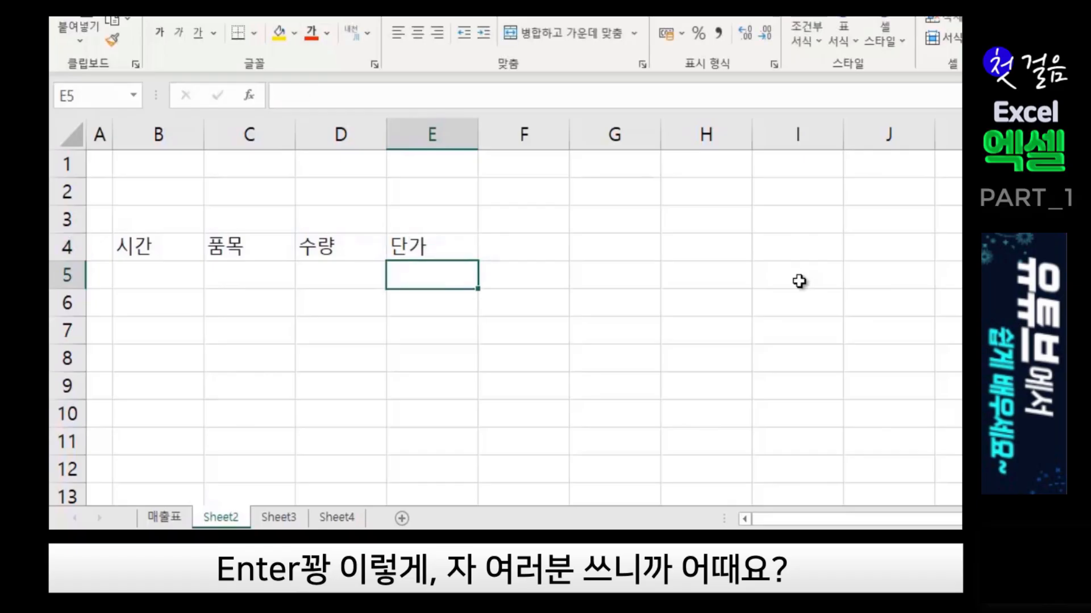
{"action": "key", "text": "Left"}
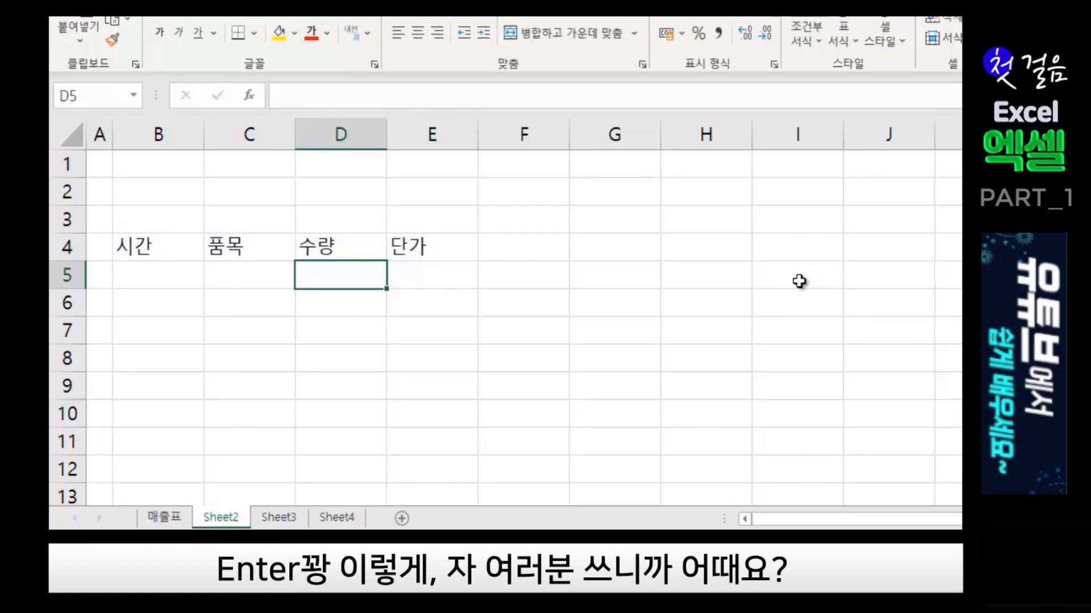
Select the header cells 품목, 수량 and 단가 in row 4 individually to check the data each one holds.
{"action": "left_click", "coordinate": [220, 246]}
{"action": "left_click", "coordinate": [353, 245]}
{"action": "left_click", "coordinate": [431, 247]}
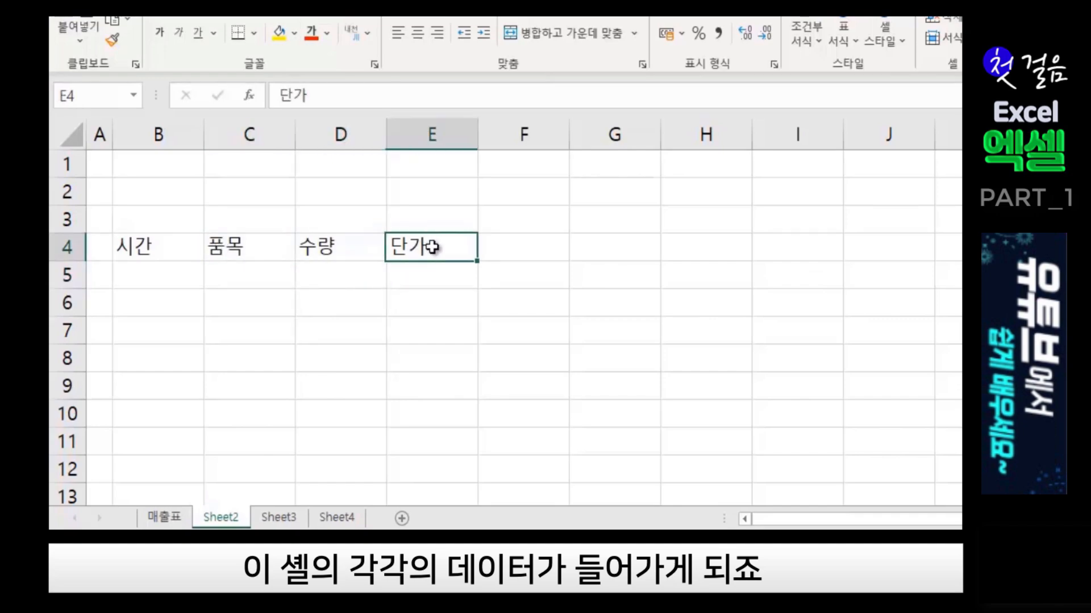
{"action": "left_click", "coordinate": [223, 276]}
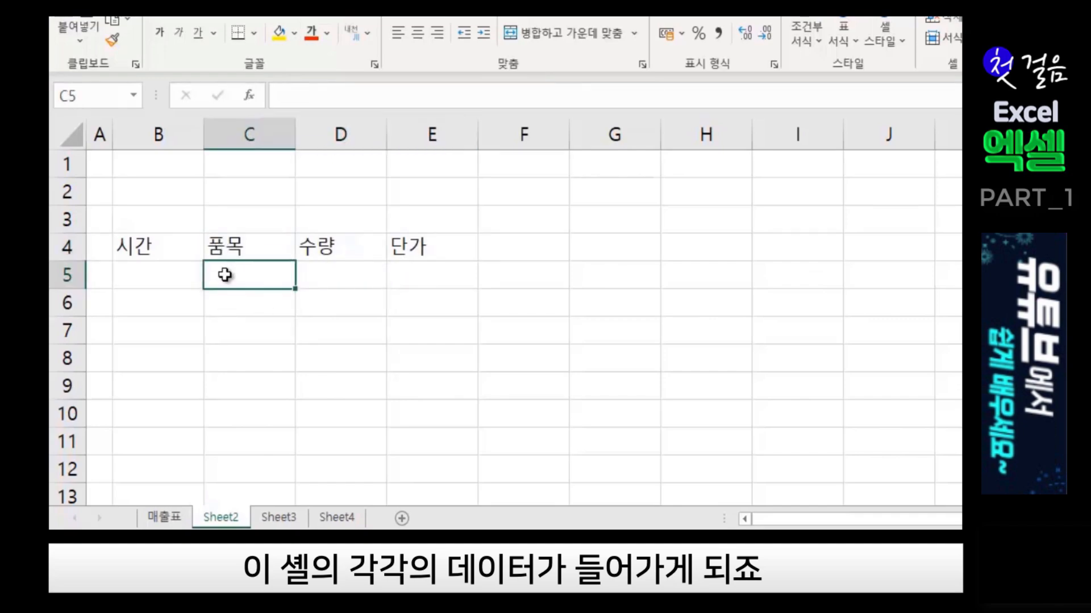
{"action": "left_click", "coordinate": [235, 245]}
{"action": "left_click", "coordinate": [344, 249]}
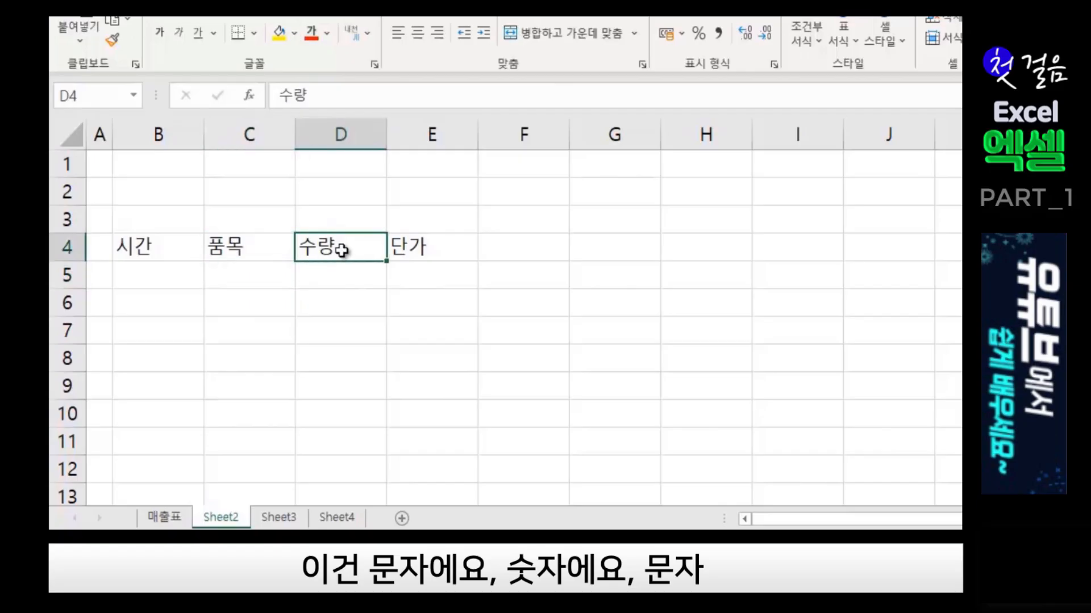
{"action": "left_click", "coordinate": [249, 246]}
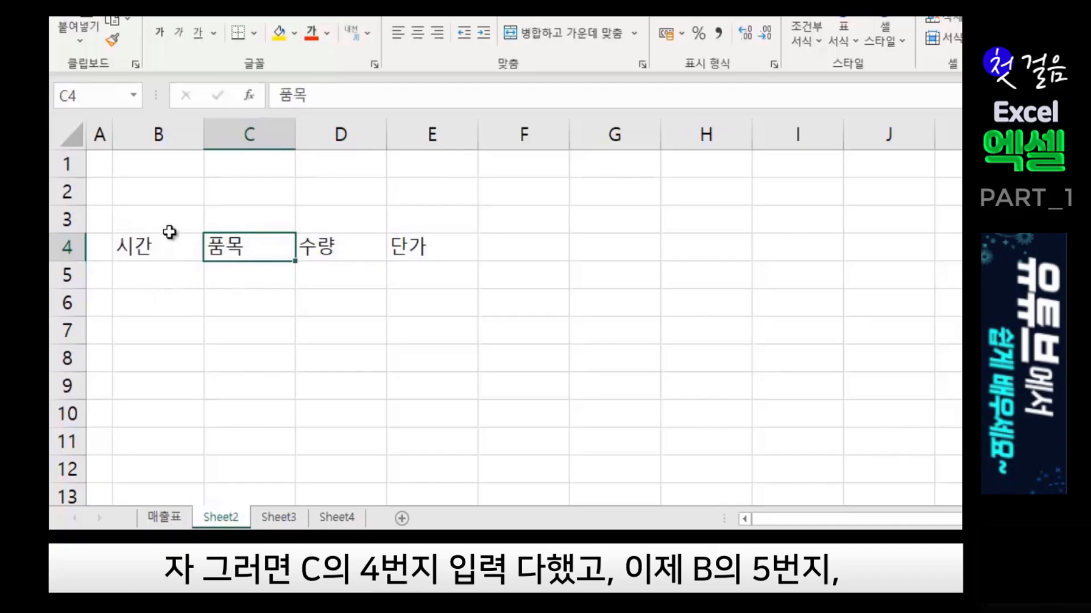
Enter the time 17:05 in cell B5 under the 시간 header.
{"action": "left_click", "coordinate": [154, 278]}
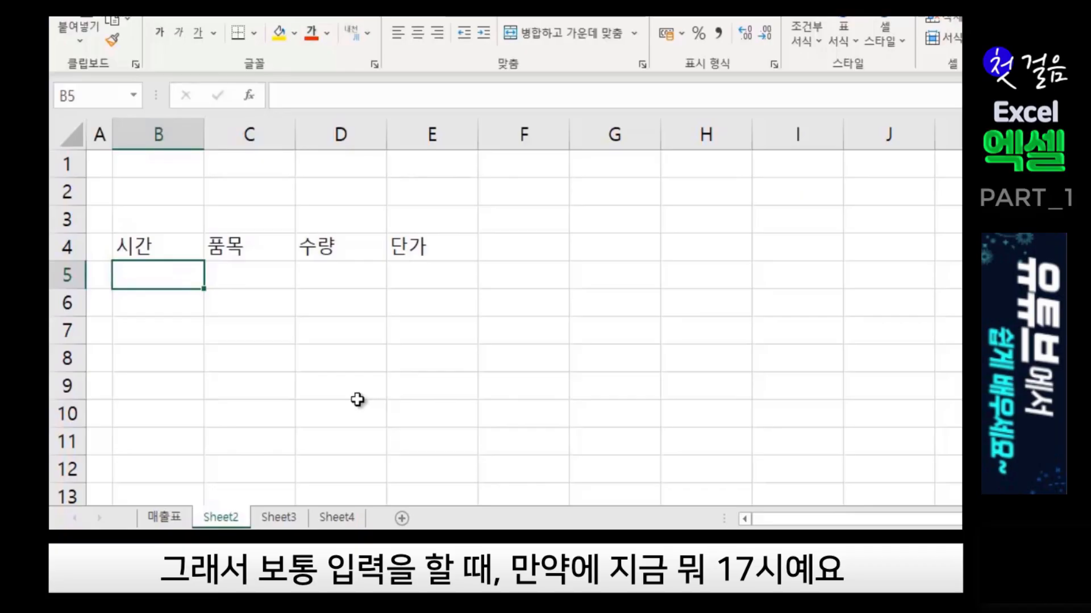
{"action": "type", "text": "17"}
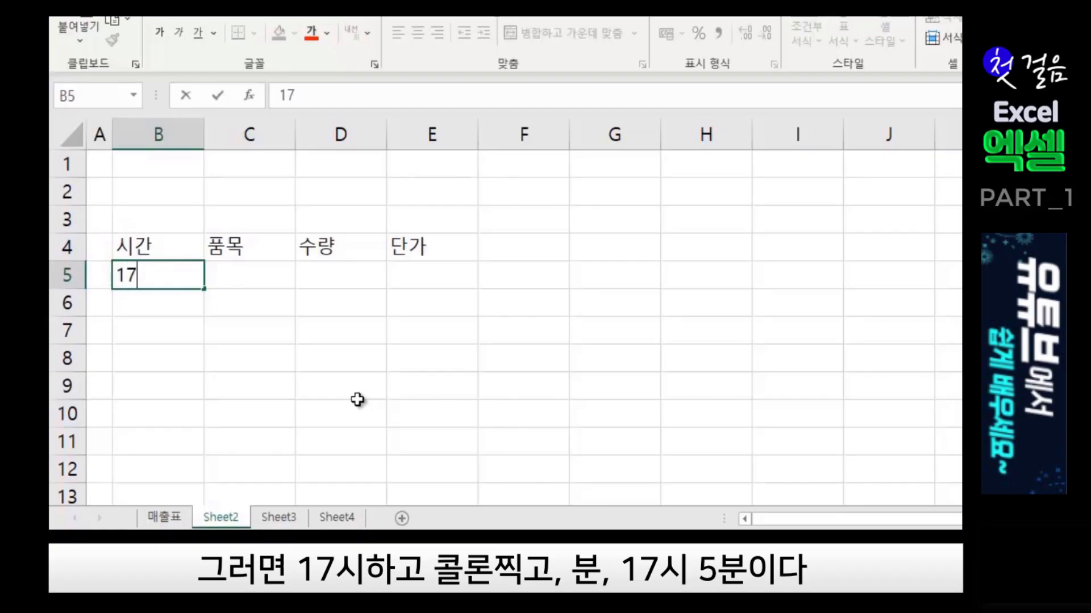
{"action": "type", "text": ":05"}
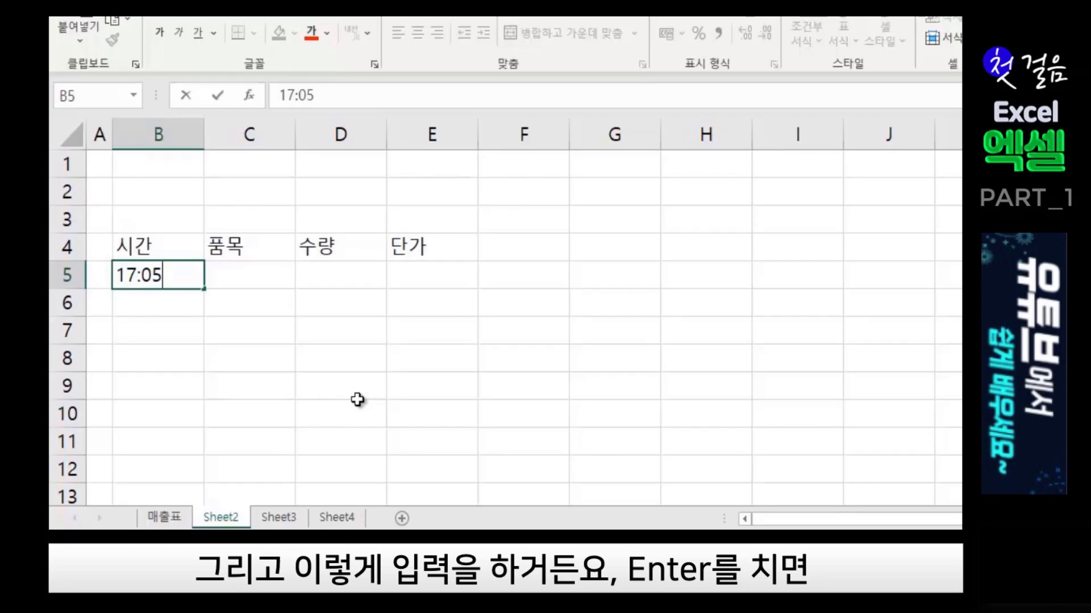
{"action": "key", "text": "Return"}
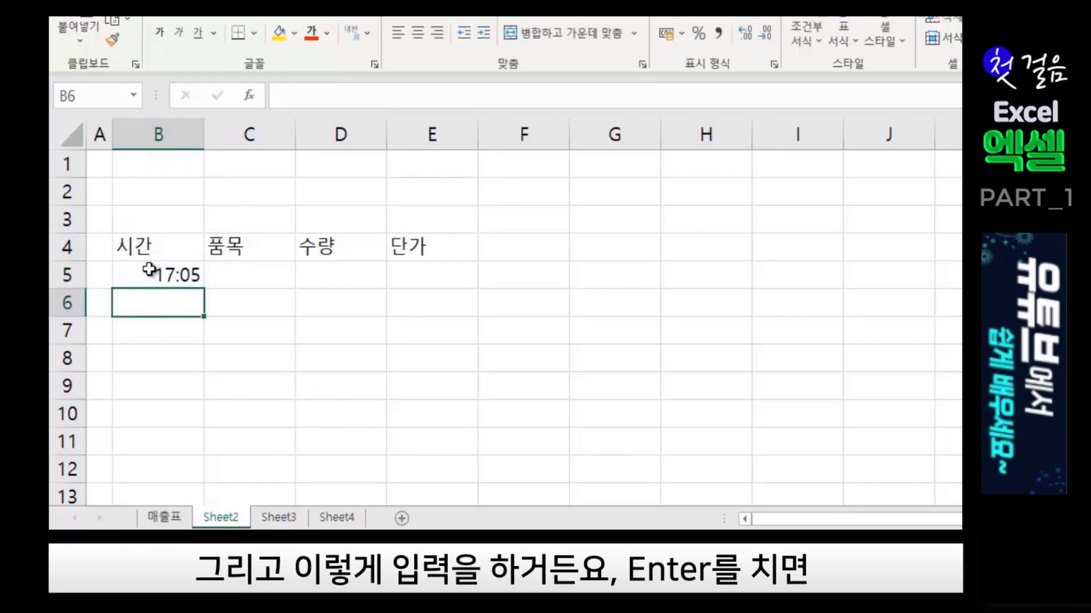
Select the time cell B5 and the empty cell below it in turn to compare the displayed time with its stored value.
{"action": "left_click", "coordinate": [173, 275]}
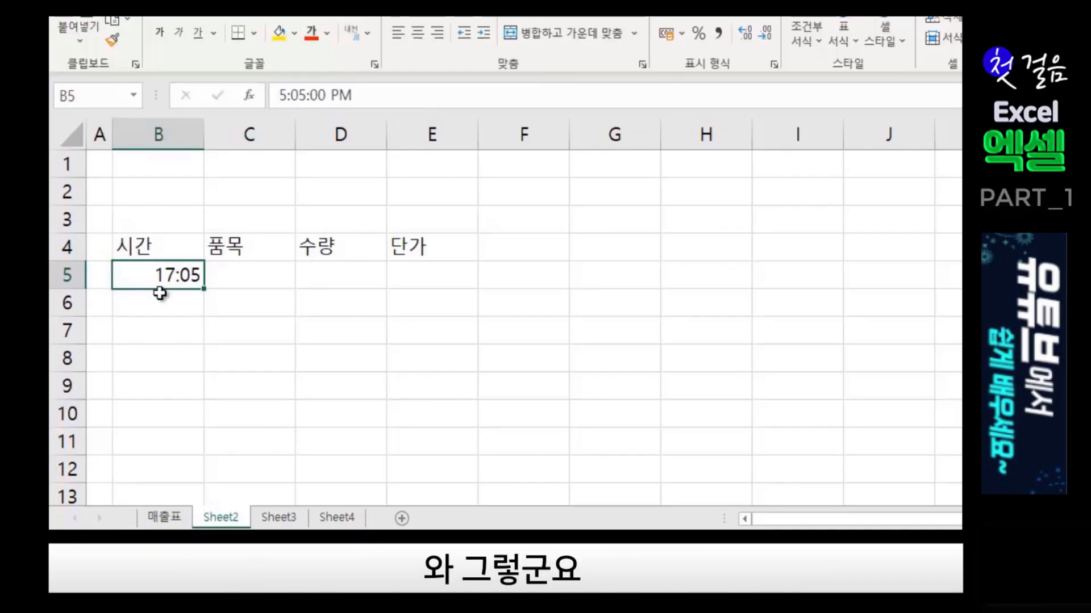
{"action": "left_click", "coordinate": [182, 297]}
{"action": "left_click", "coordinate": [169, 274]}
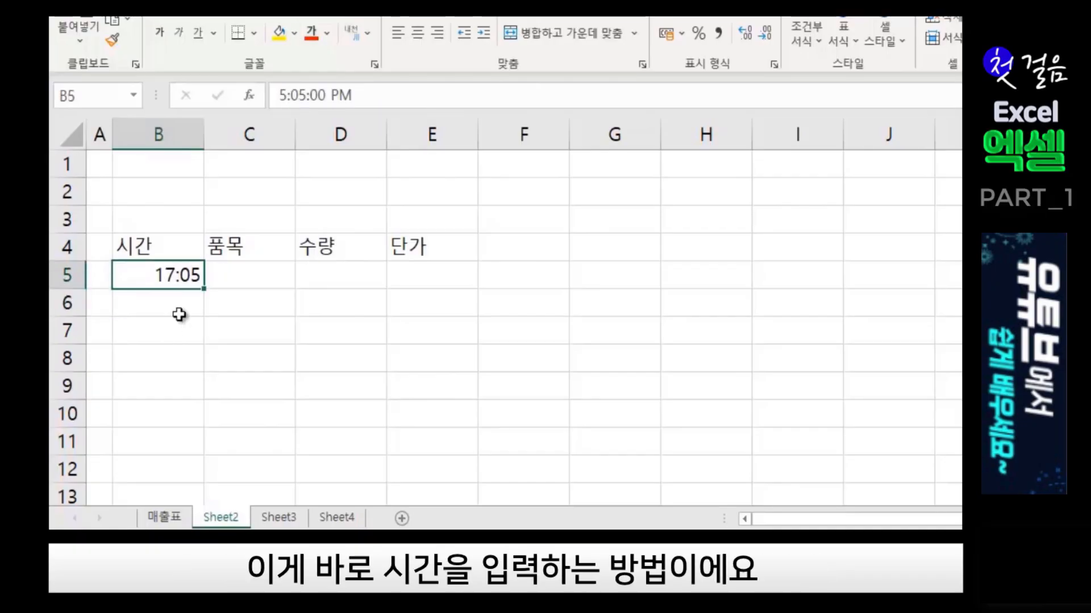
{"action": "left_click", "coordinate": [178, 312]}
{"action": "left_click", "coordinate": [175, 269]}
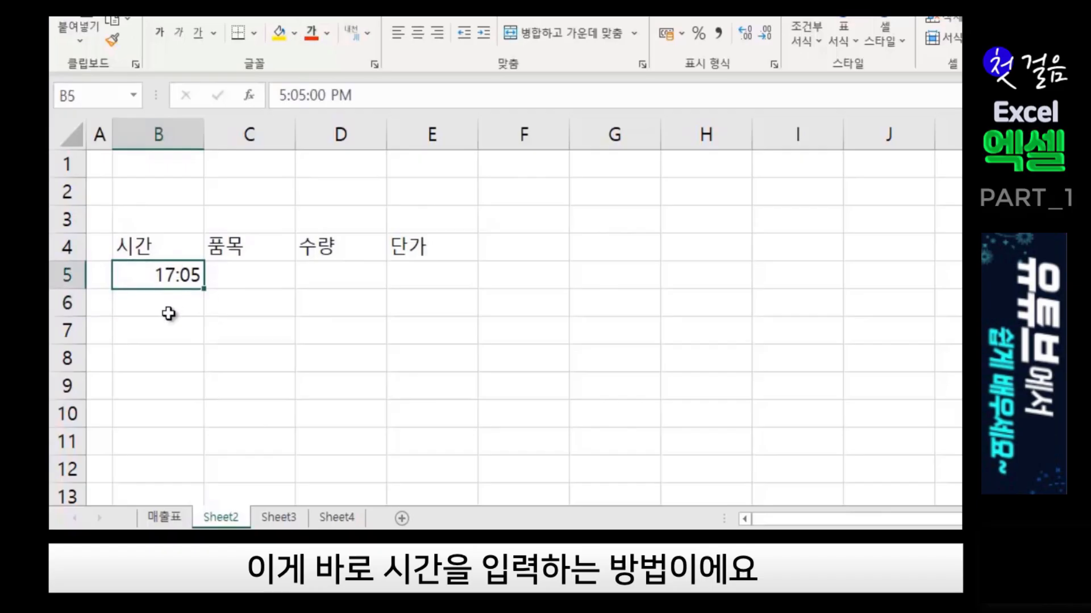
{"action": "left_click", "coordinate": [170, 311]}
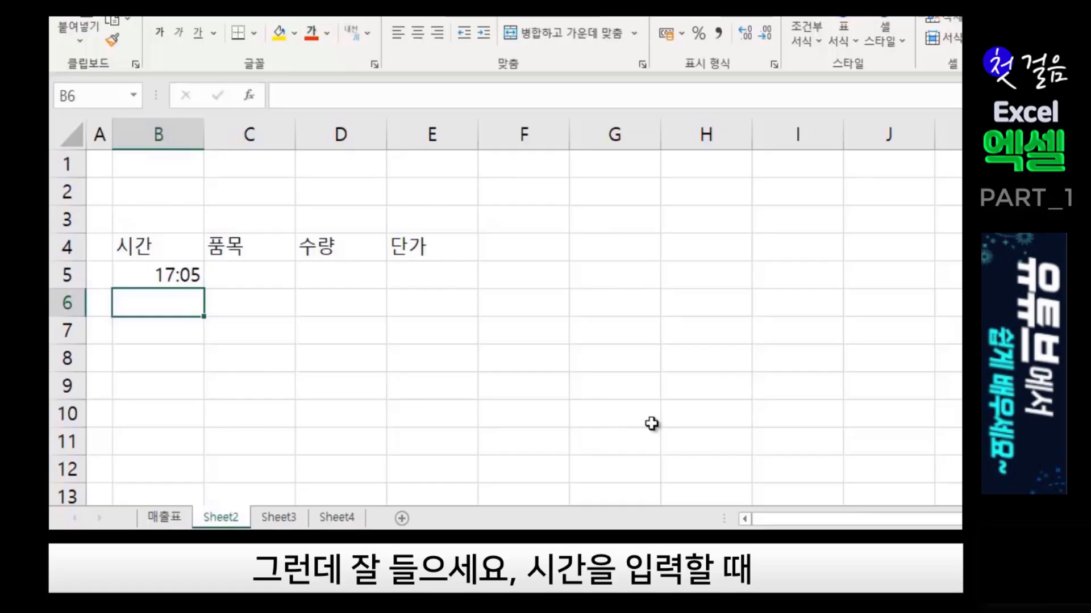
Clear the time in B5 and insert the current time there instead.
{"action": "left_click", "coordinate": [164, 275]}
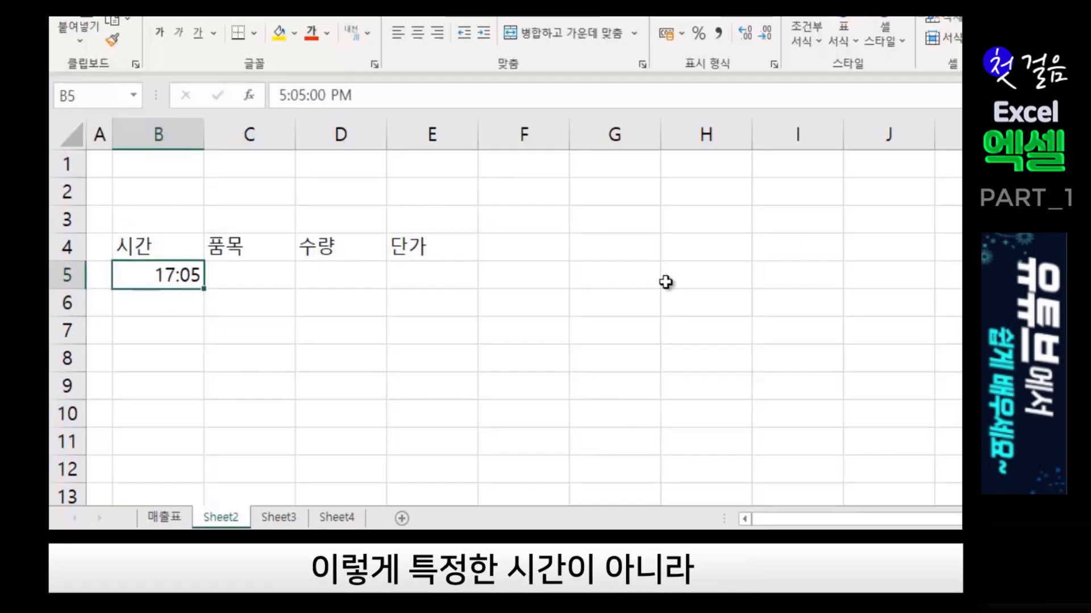
{"action": "key", "text": "Delete"}
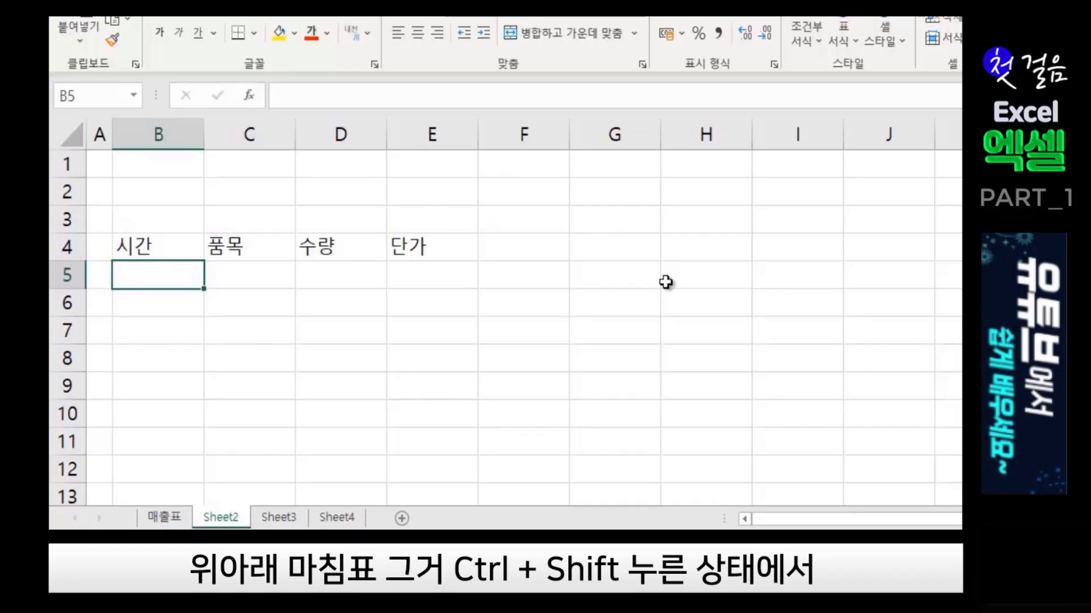
{"action": "key", "text": "ctrl+shift+semicolon"}
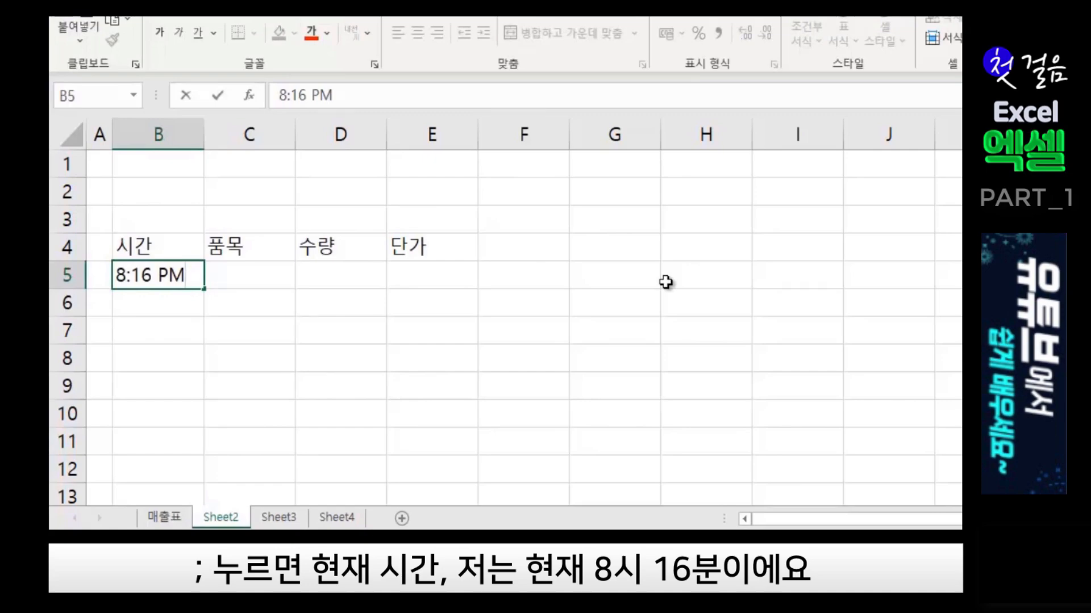
{"action": "key", "text": "Return"}
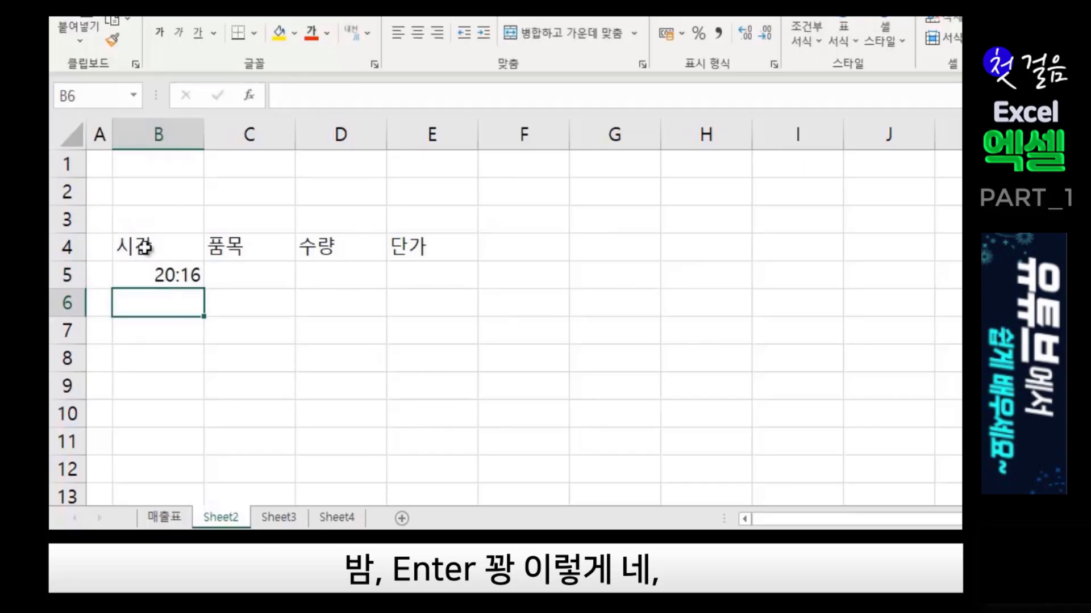
Examine how the current time inserted in B5 is displayed in the cell compared with its stored value.
{"action": "left_click", "coordinate": [156, 275]}
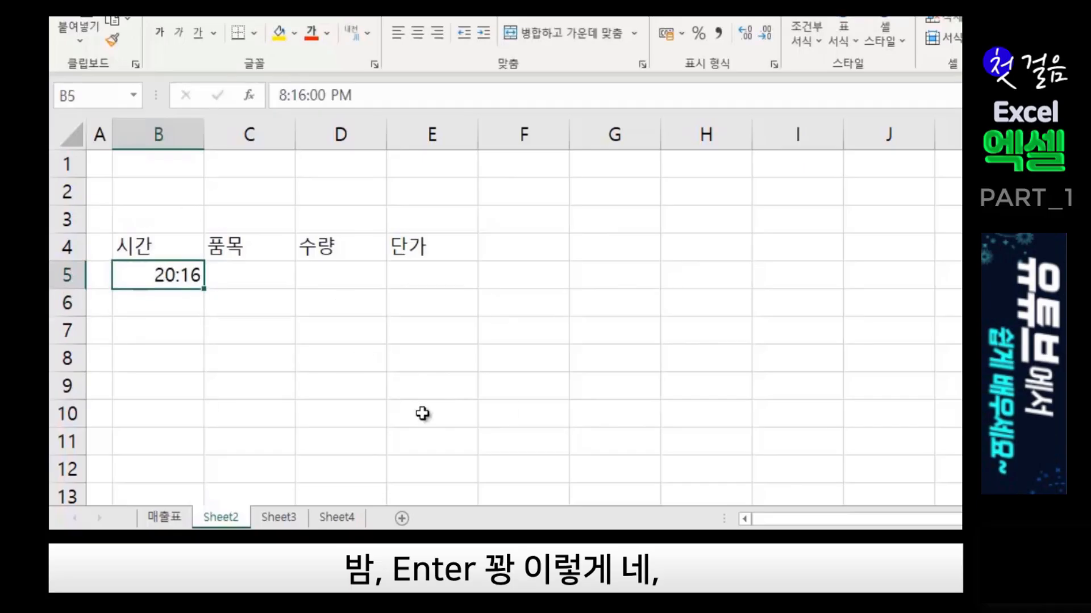
{"action": "left_click", "coordinate": [161, 293]}
{"action": "left_click", "coordinate": [170, 273]}
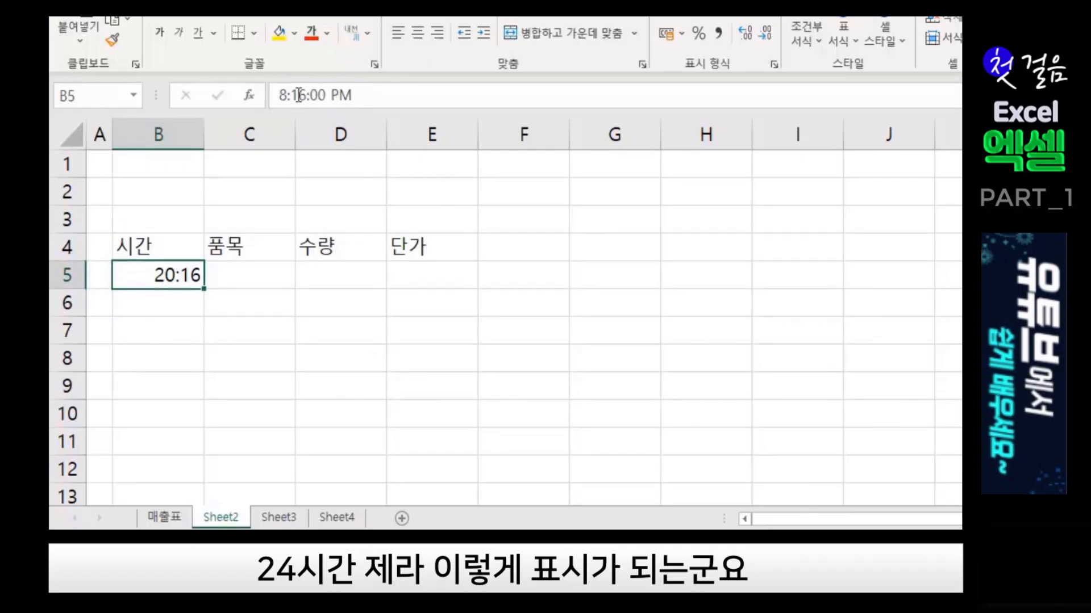
{"action": "left_click", "coordinate": [192, 302]}
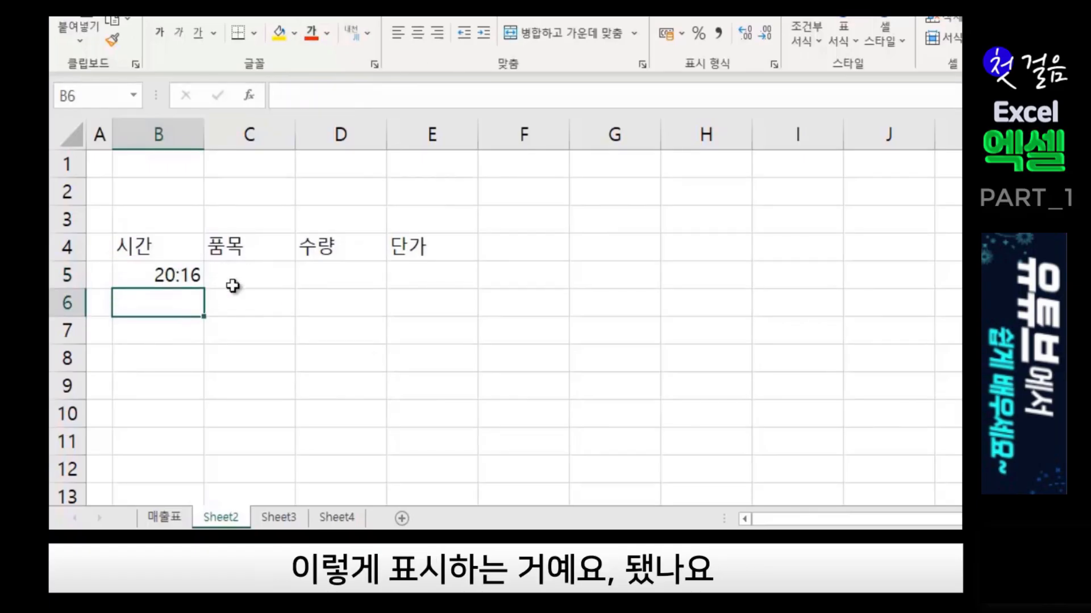
{"action": "left_click", "coordinate": [176, 274]}
{"action": "left_click", "coordinate": [244, 271]}
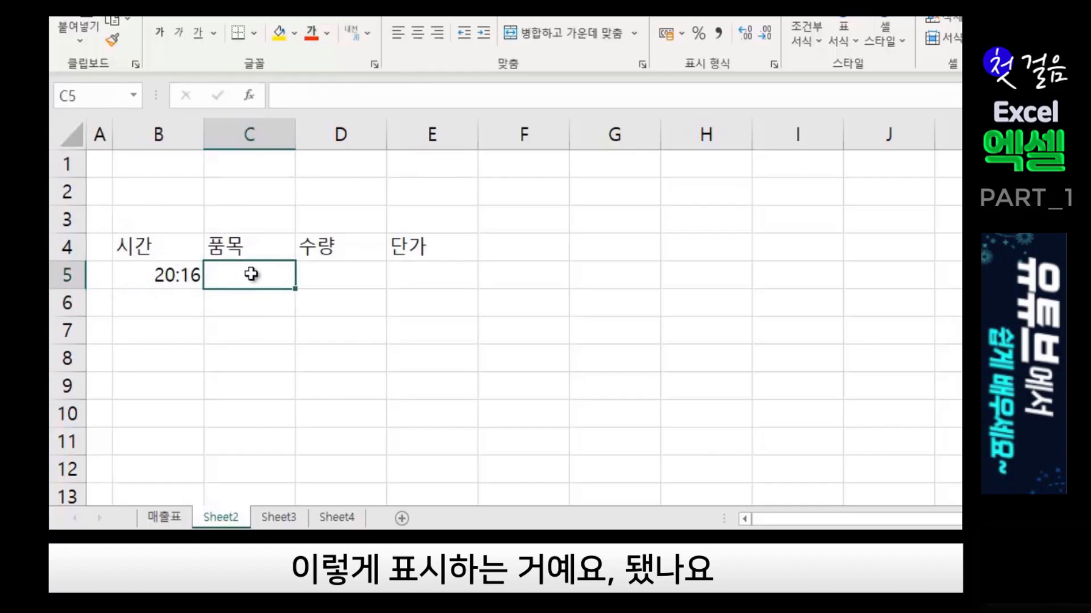
{"action": "left_click", "coordinate": [162, 278]}
{"action": "left_click", "coordinate": [156, 307]}
{"action": "left_click", "coordinate": [158, 358]}
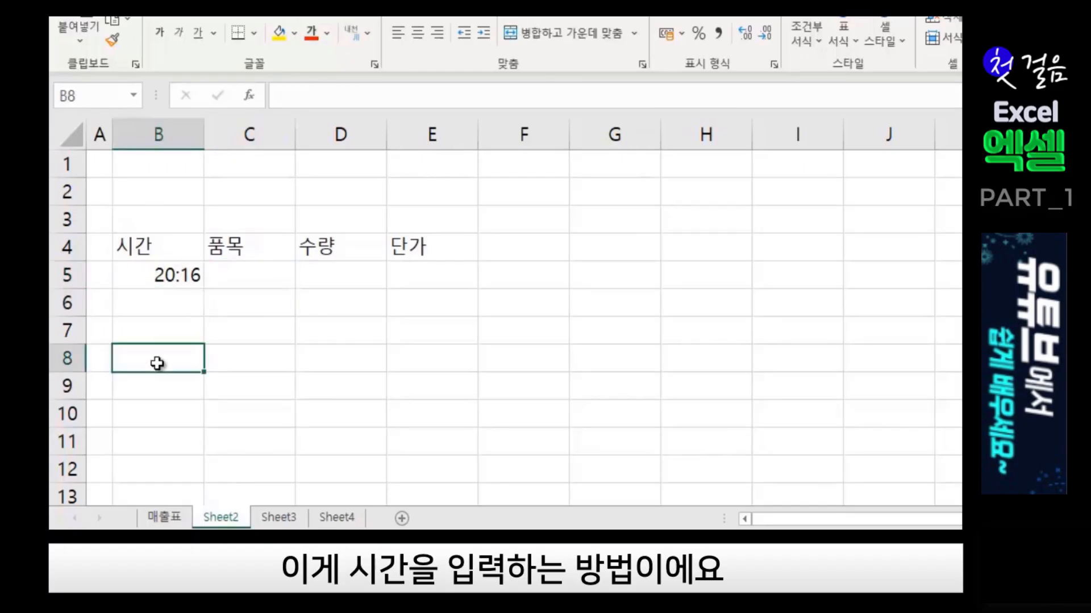
{"action": "left_click", "coordinate": [155, 270]}
Enter the item 초콜릿 in cell C5 under the 품목 header.
{"action": "left_click", "coordinate": [279, 275]}
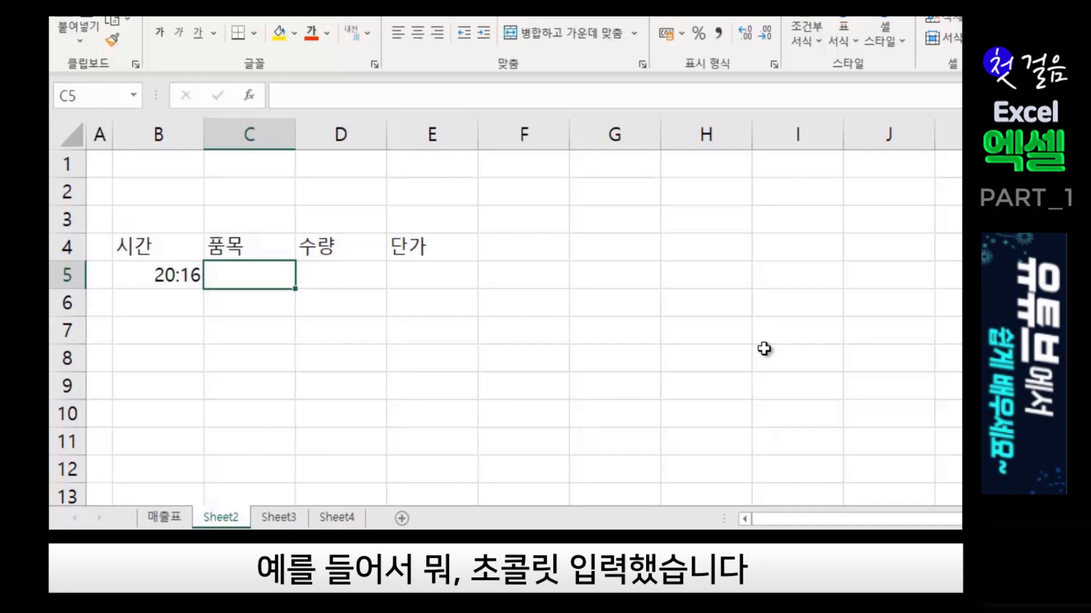
{"action": "type", "text": "초콜"}
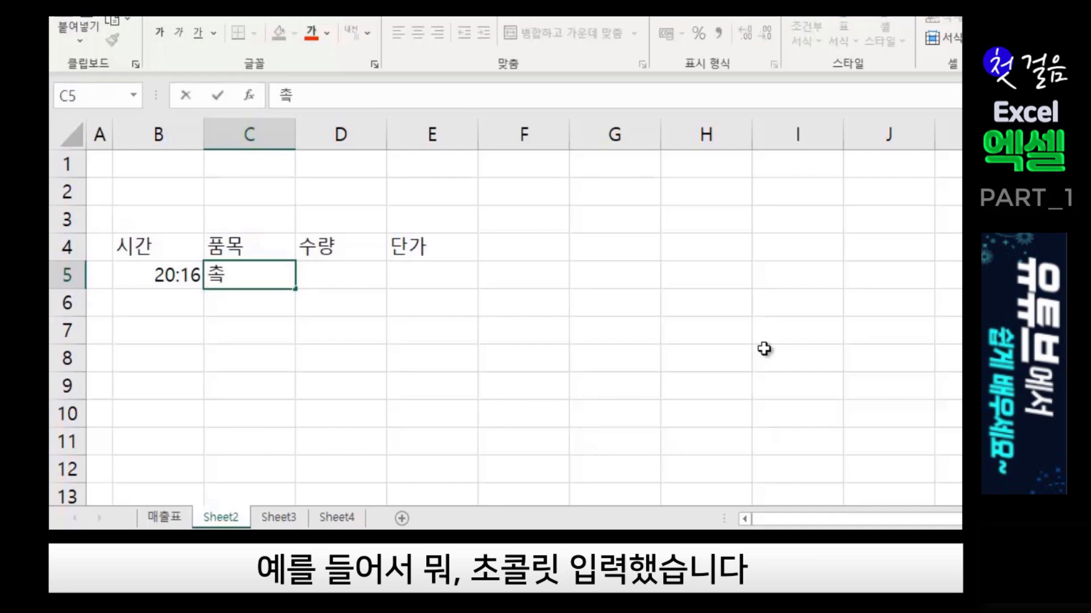
{"action": "type", "text": "릿"}
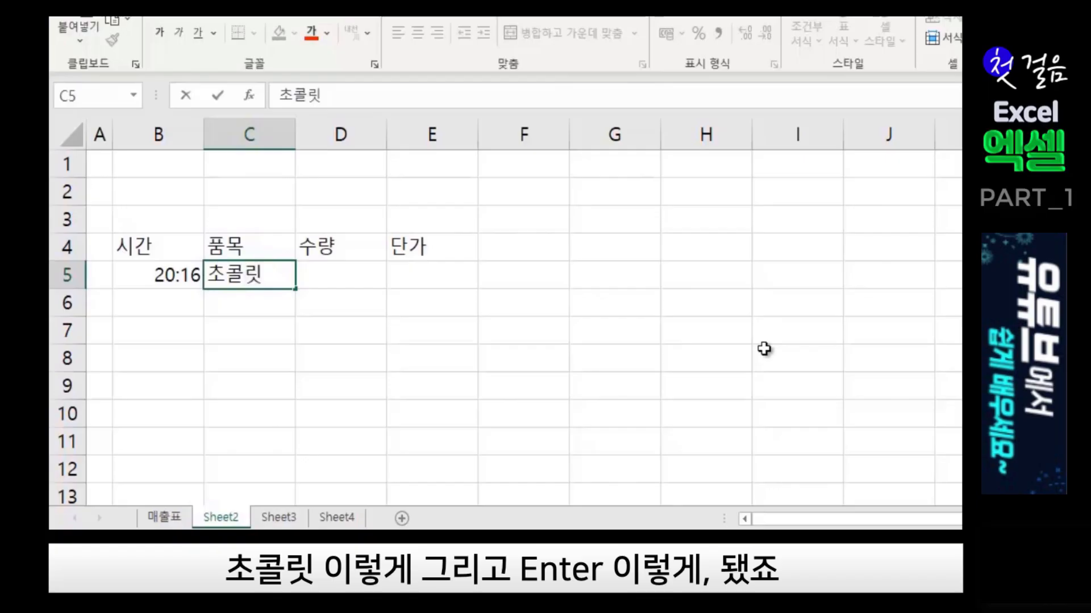
{"action": "key", "text": "Return"}
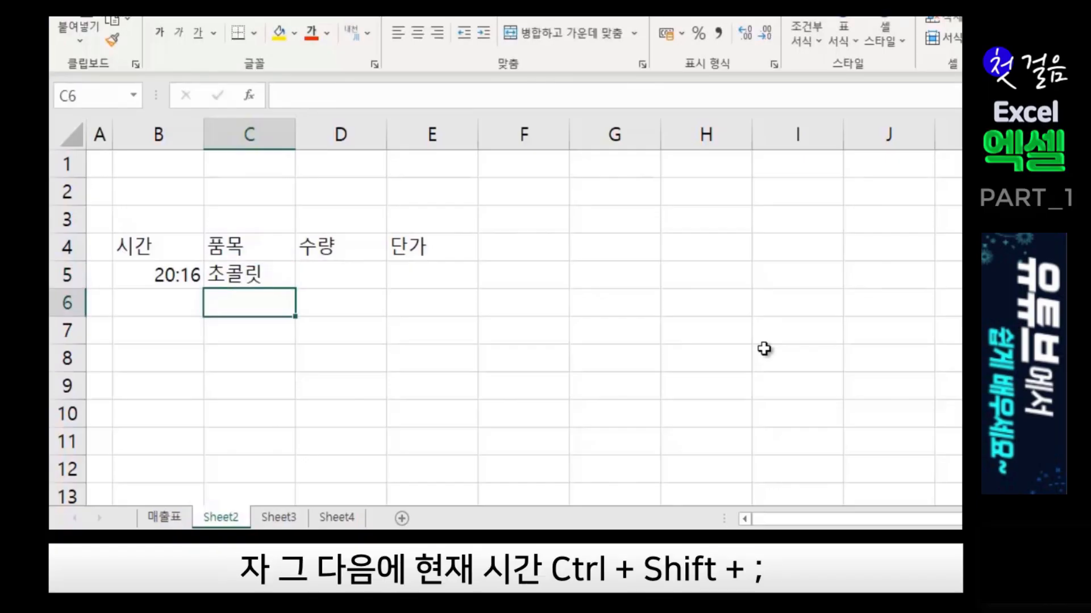
Insert the current time in B6 for the second sale and move to the item cell C6.
{"action": "key", "text": "Left"}
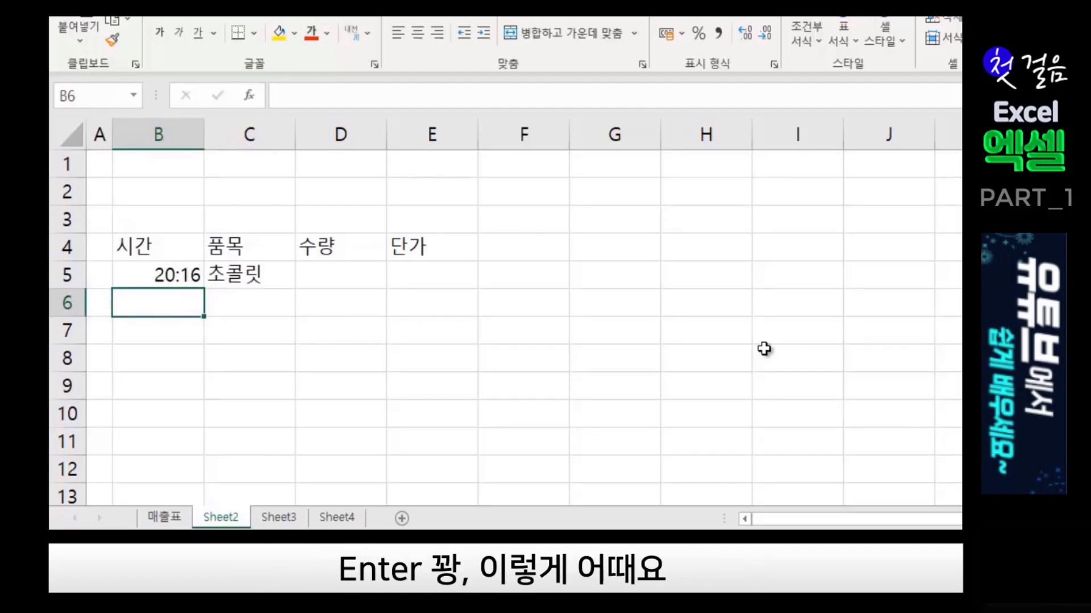
{"action": "key", "text": "ctrl+shift+semicolon"}
{"action": "key", "text": "Return"}
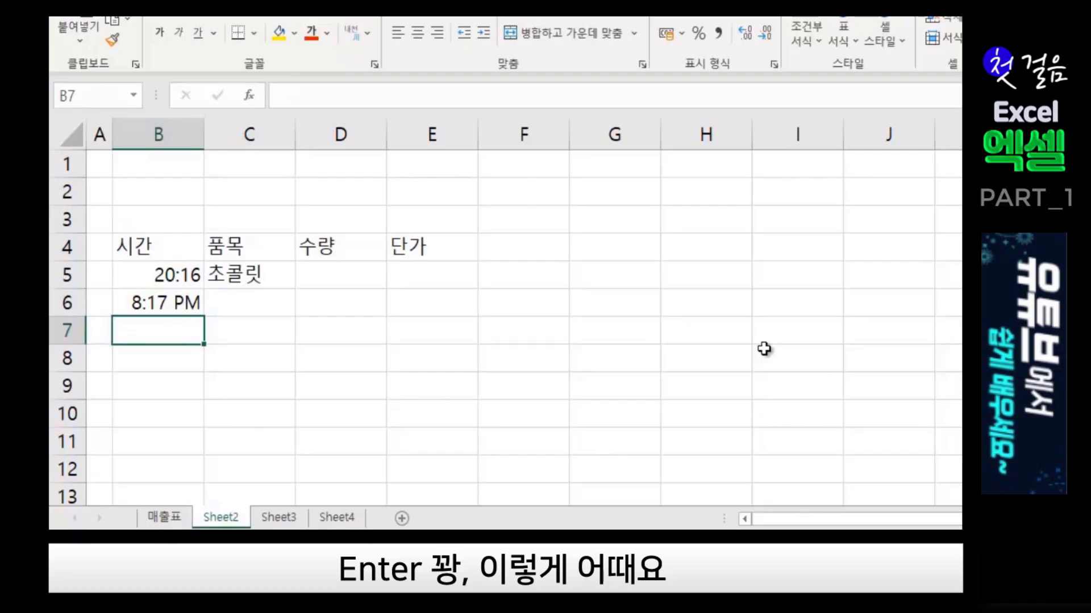
{"action": "key", "text": "Up"}
{"action": "key", "text": "Right"}
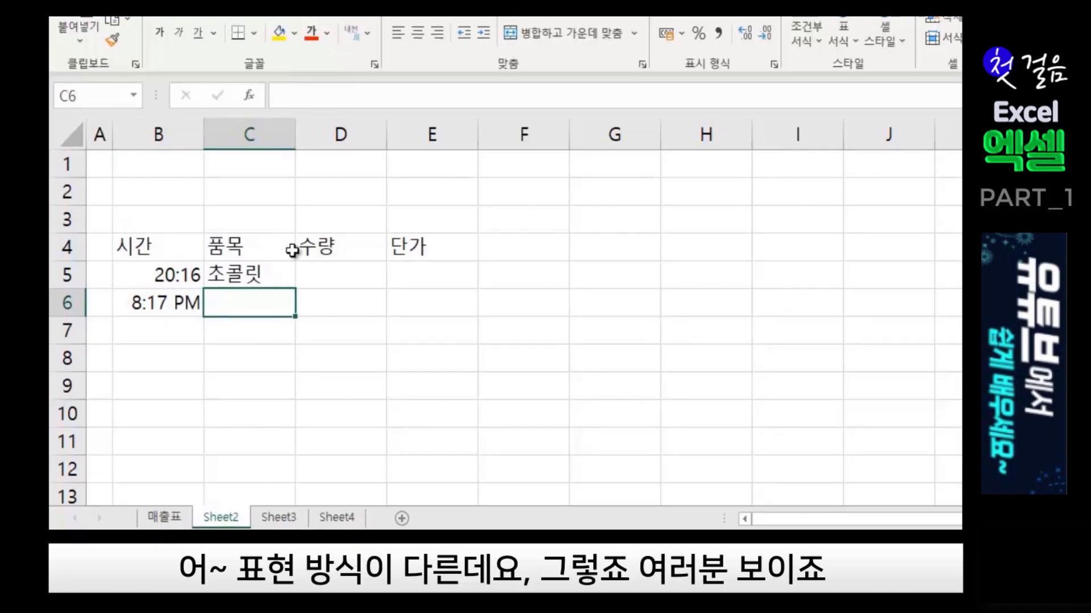
Compare the display formats of the two time entries in B5 and B6 by selecting them in turn.
{"action": "left_click", "coordinate": [151, 275]}
{"action": "left_click", "coordinate": [134, 302]}
{"action": "left_click", "coordinate": [267, 320]}
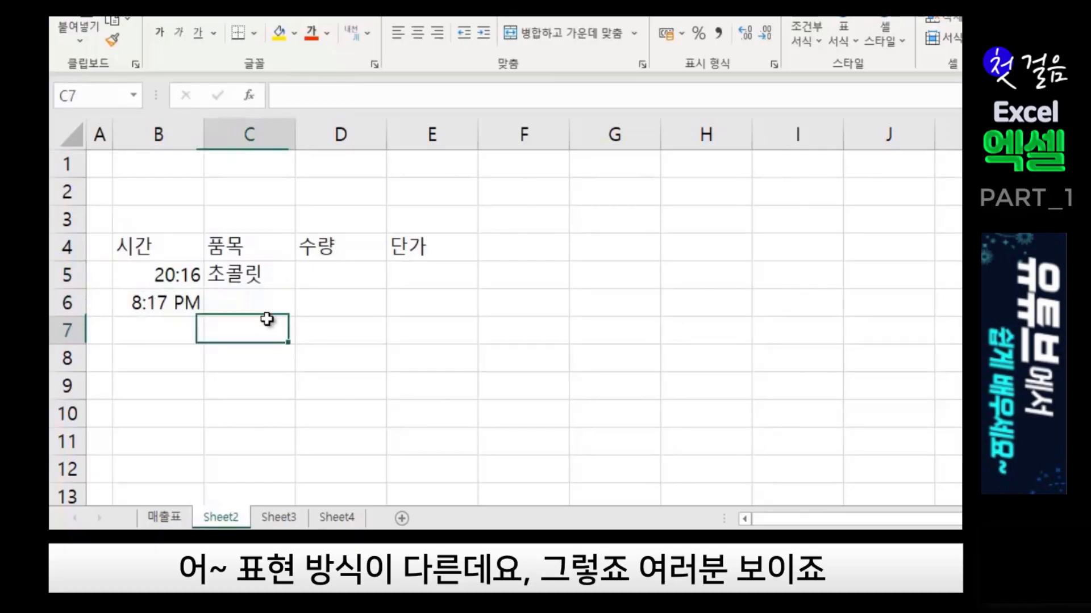
{"action": "left_click", "coordinate": [170, 270]}
{"action": "left_click", "coordinate": [177, 304]}
{"action": "left_click", "coordinate": [178, 274]}
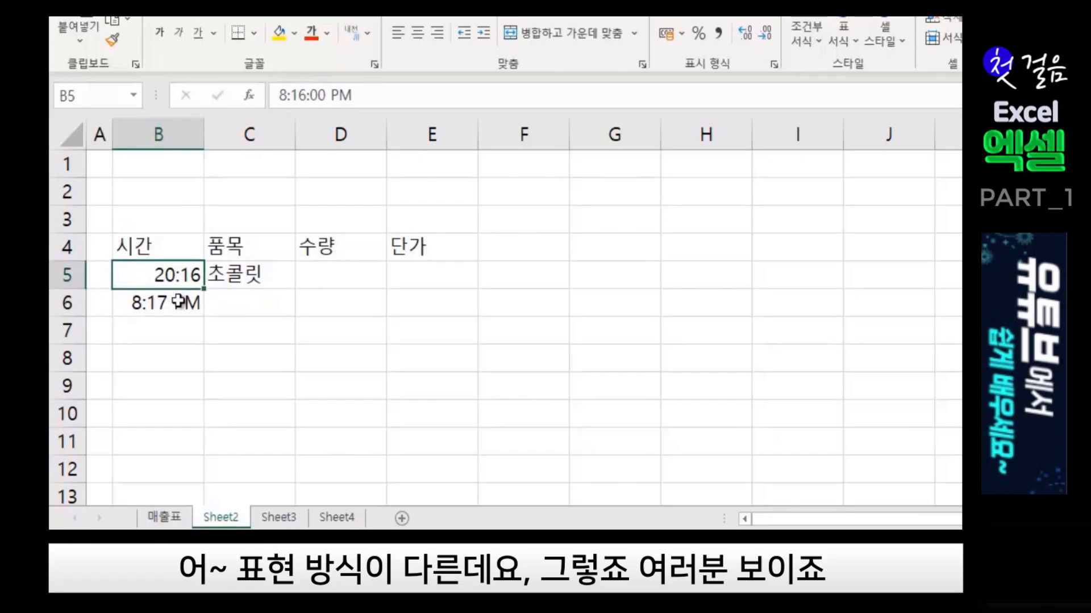
{"action": "left_click", "coordinate": [178, 301]}
{"action": "left_click", "coordinate": [176, 275]}
{"action": "left_click", "coordinate": [165, 335]}
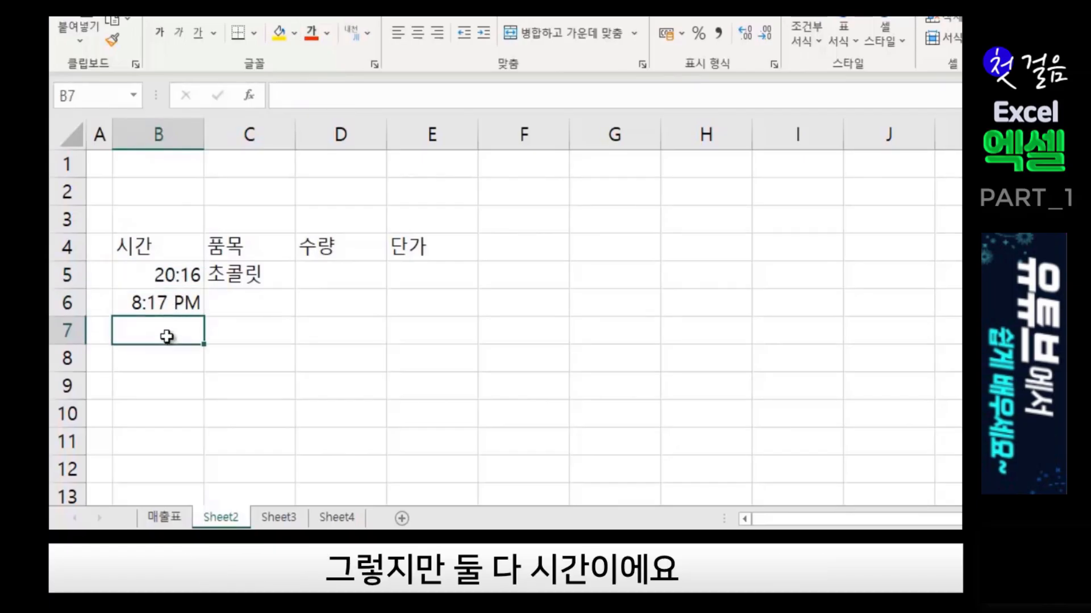
{"action": "left_click", "coordinate": [156, 275]}
{"action": "left_click", "coordinate": [164, 312]}
{"action": "left_click", "coordinate": [163, 338]}
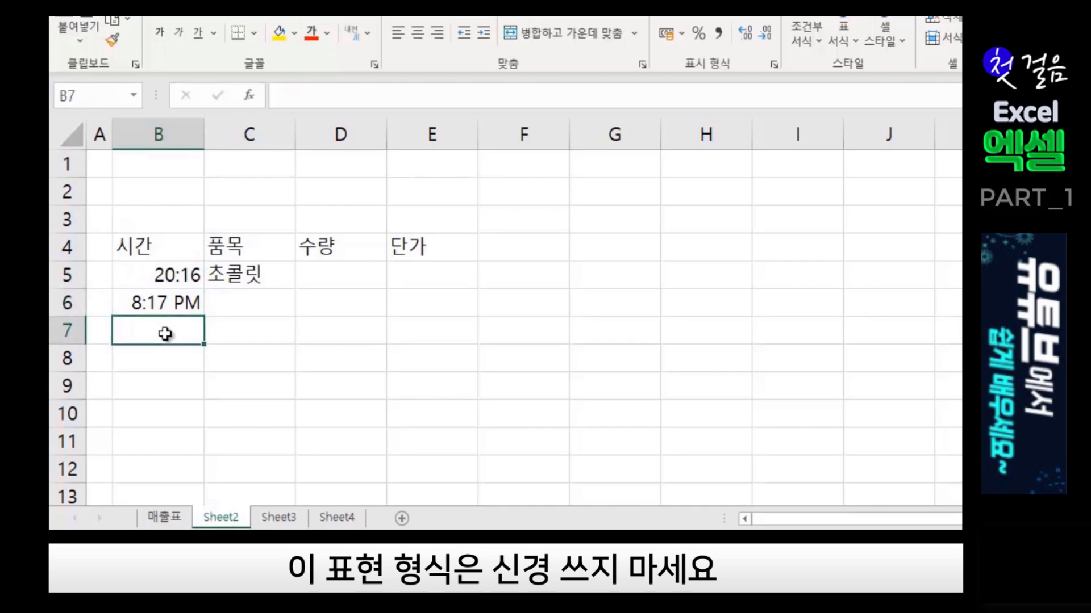
{"action": "left_click", "coordinate": [231, 303]}
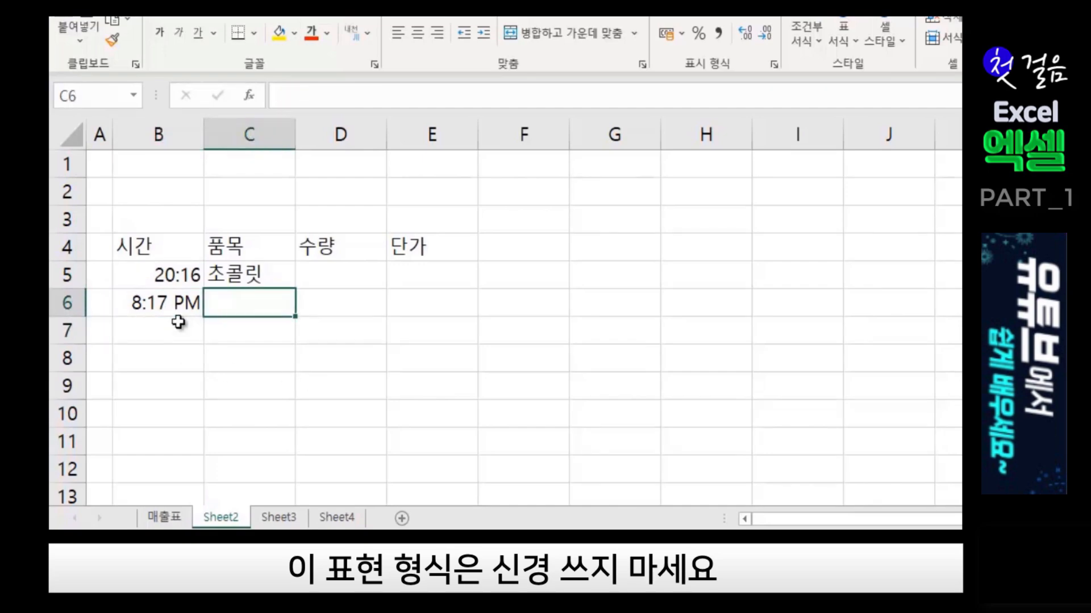
{"action": "left_click", "coordinate": [161, 278]}
{"action": "left_click", "coordinate": [170, 307]}
Enter the items 아몬드 in C6 and 요플레바이오 in C7.
{"action": "left_click", "coordinate": [232, 307]}
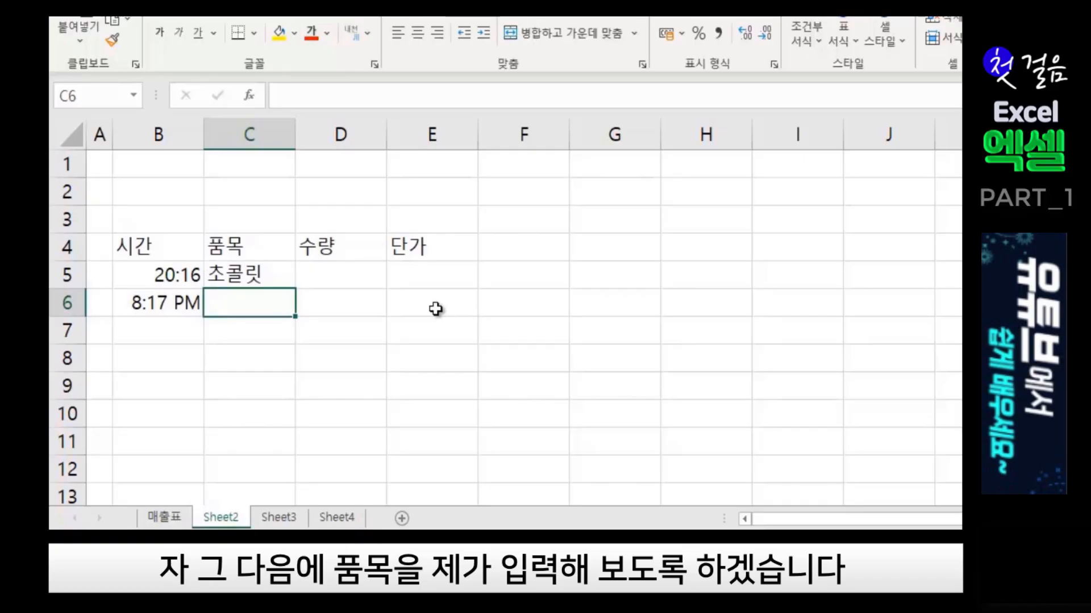
{"action": "type", "text": "아몬드"}
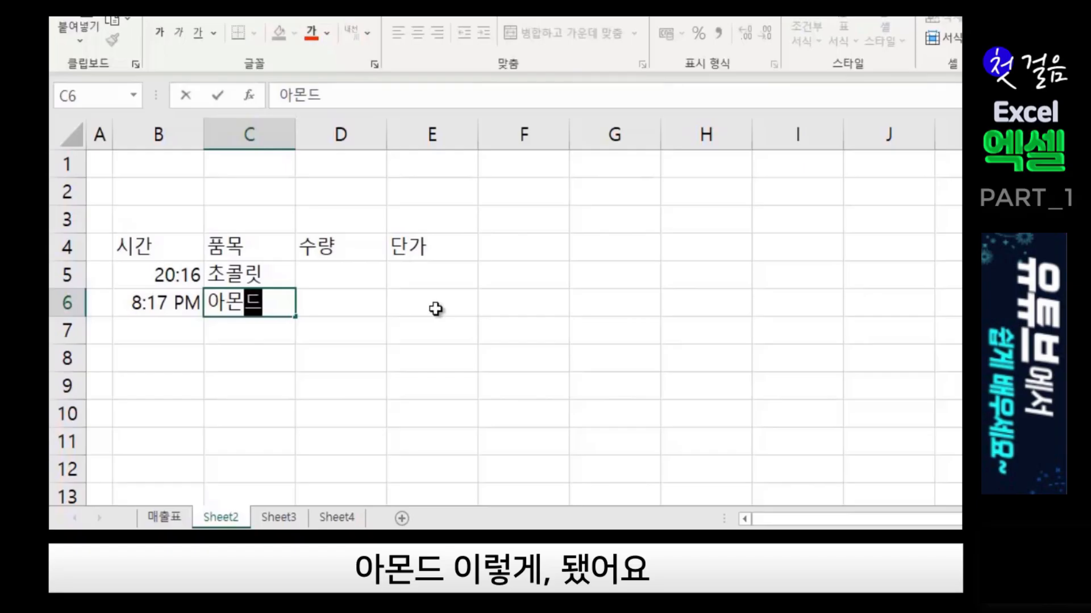
{"action": "key", "text": "Return"}
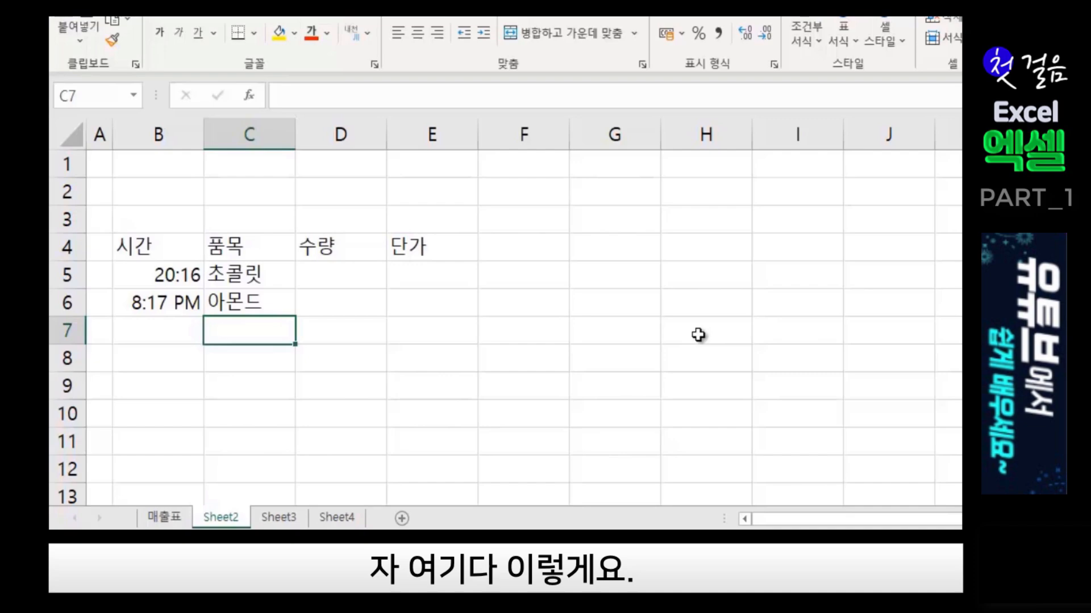
{"action": "type", "text": "요"}
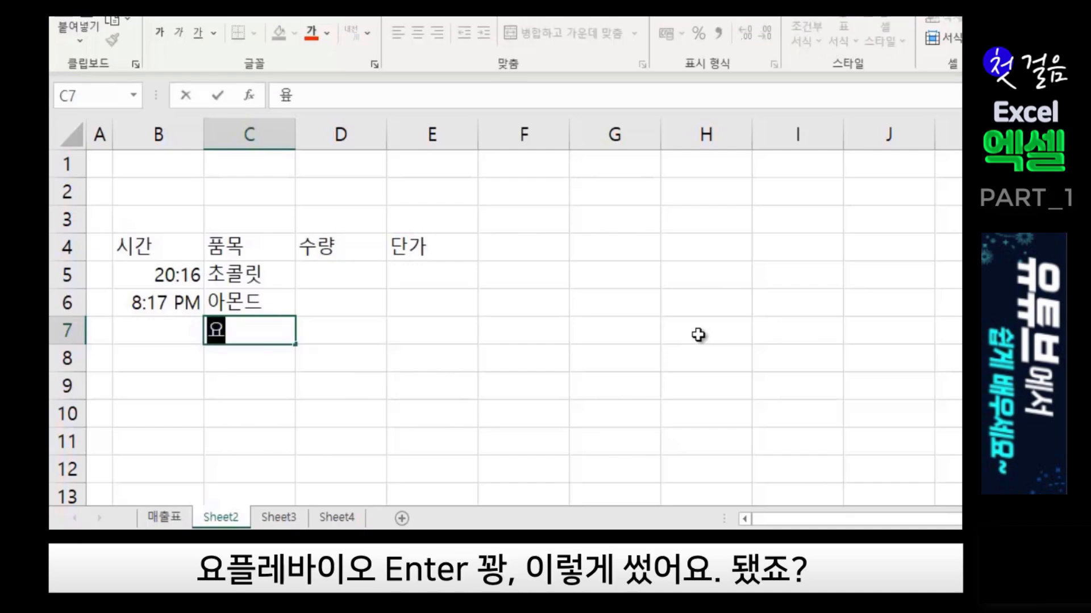
{"action": "type", "text": "플레바이오"}
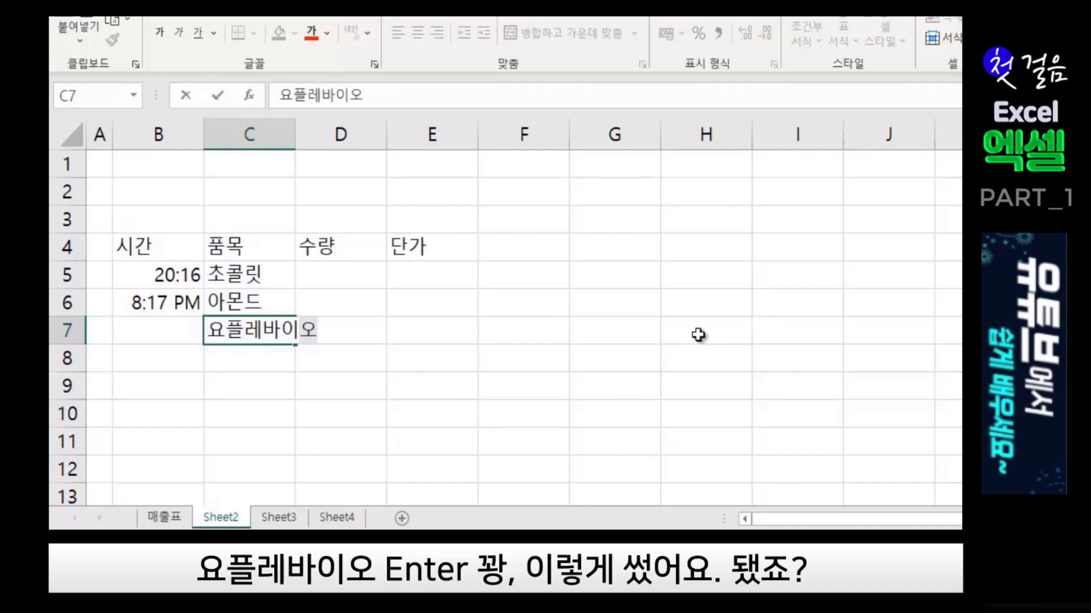
{"action": "key", "text": "Return"}
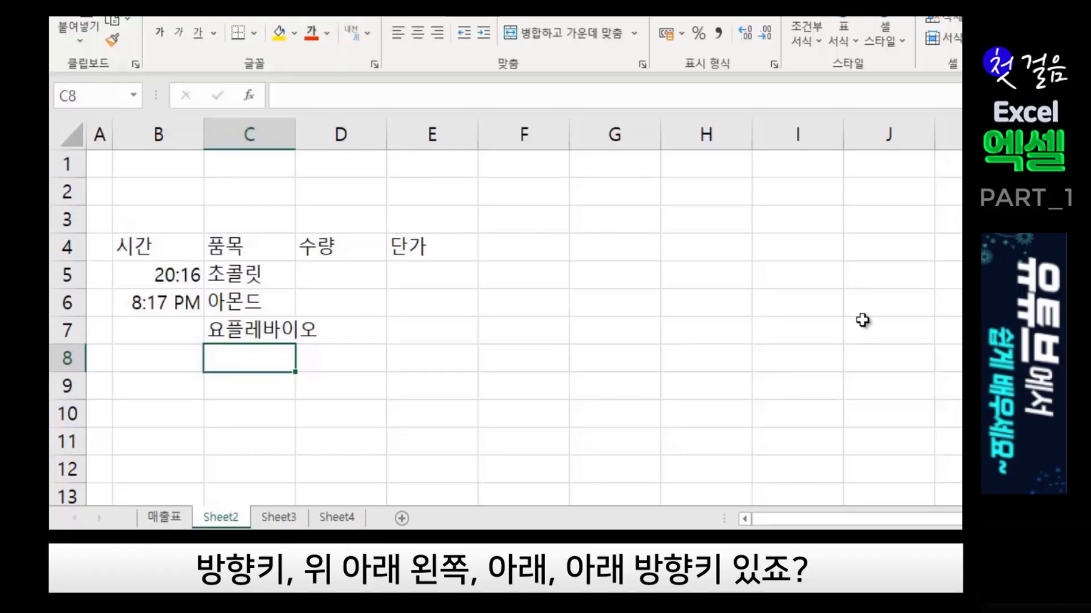
Fill C8 with 초콜릿 by choosing it from the list of items already entered in the column.
{"action": "left_click", "coordinate": [409, 392]}
{"action": "left_click", "coordinate": [290, 363]}
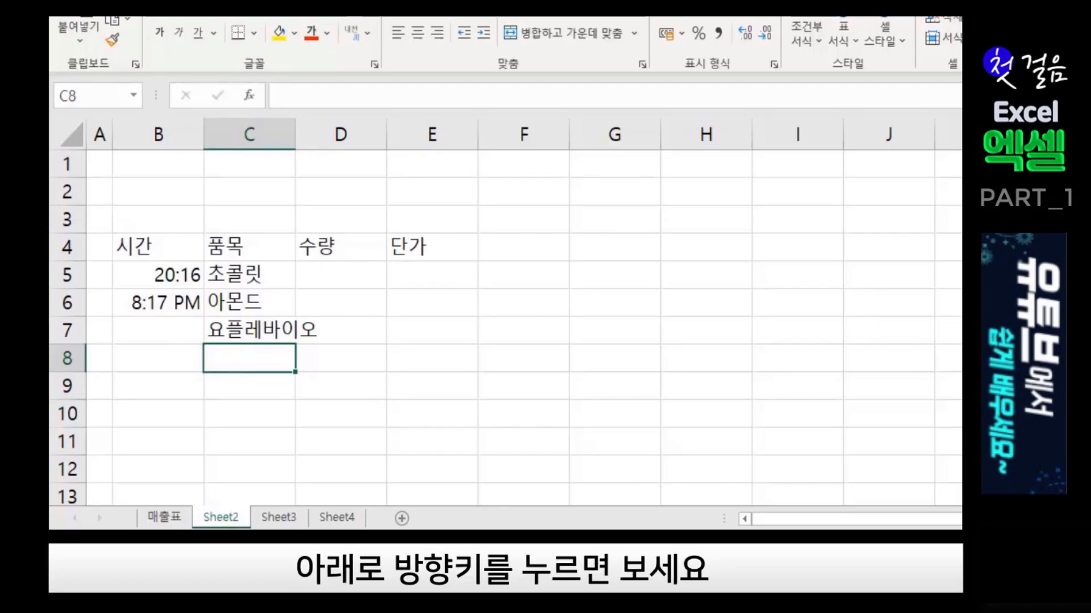
{"action": "key", "text": "alt+Down"}
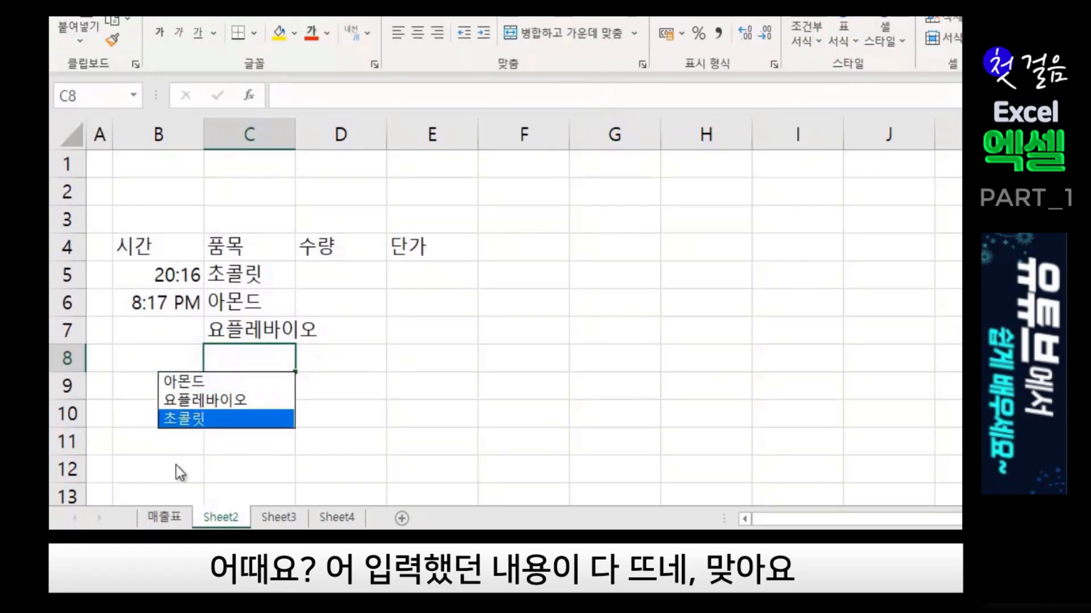
{"action": "left_click", "coordinate": [201, 419]}
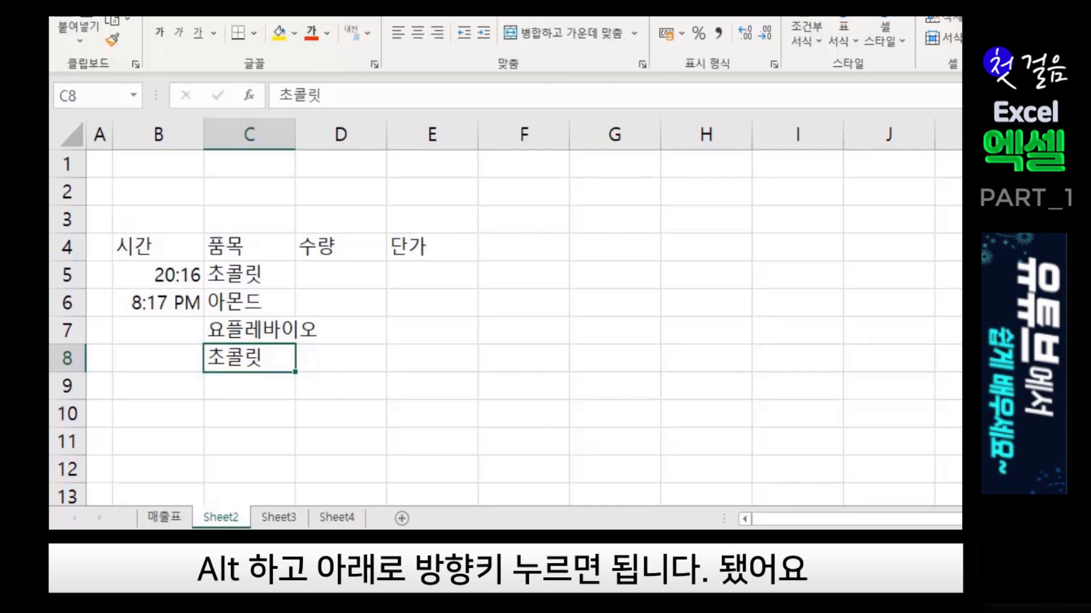
{"action": "key", "text": "Return"}
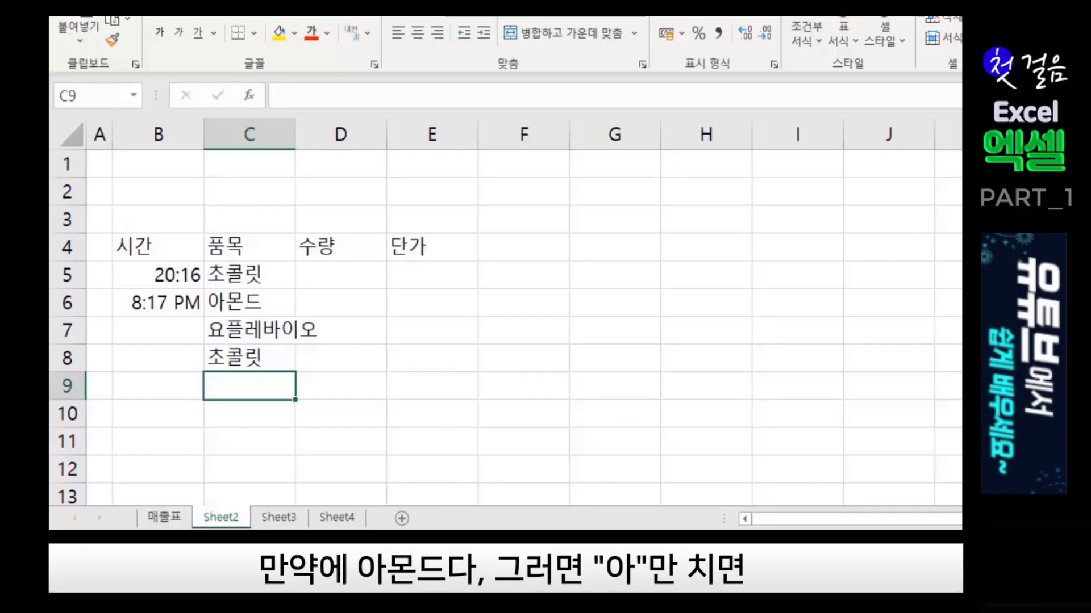
Enter 아몬드 in C9 by accepting the autocomplete suggestion, and enter 아이스크림 in C10.
{"action": "type", "text": "ㅇㅏ"}
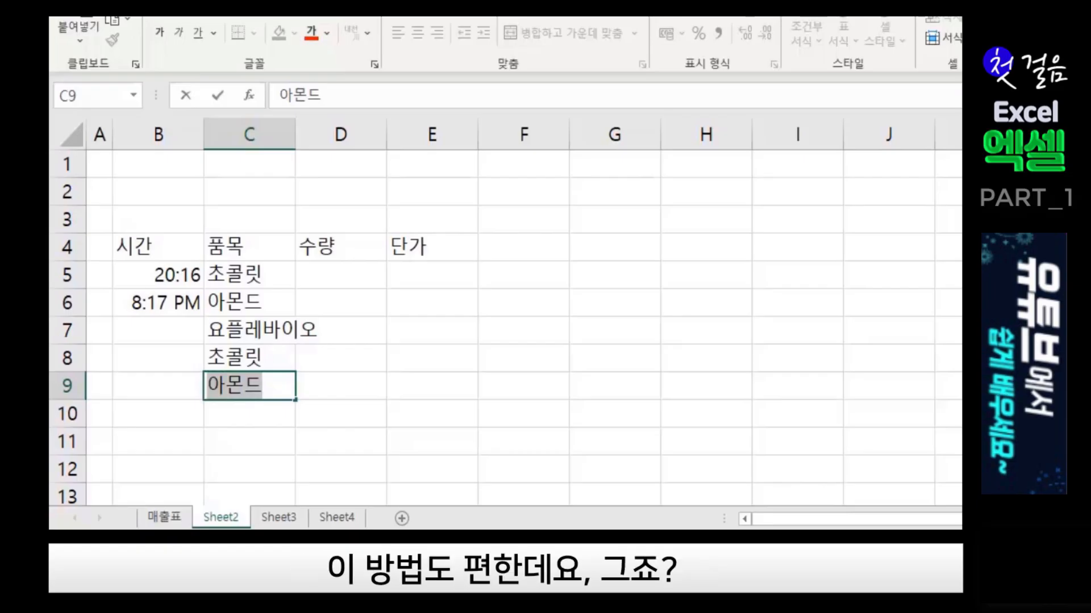
{"action": "key", "text": "Return"}
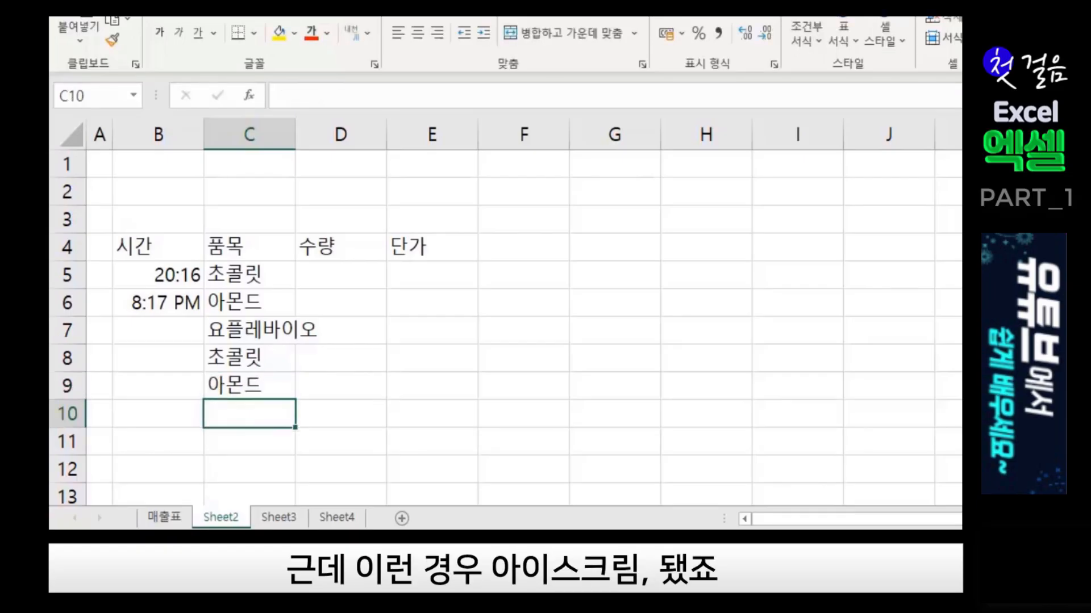
{"action": "type", "text": "아이스"}
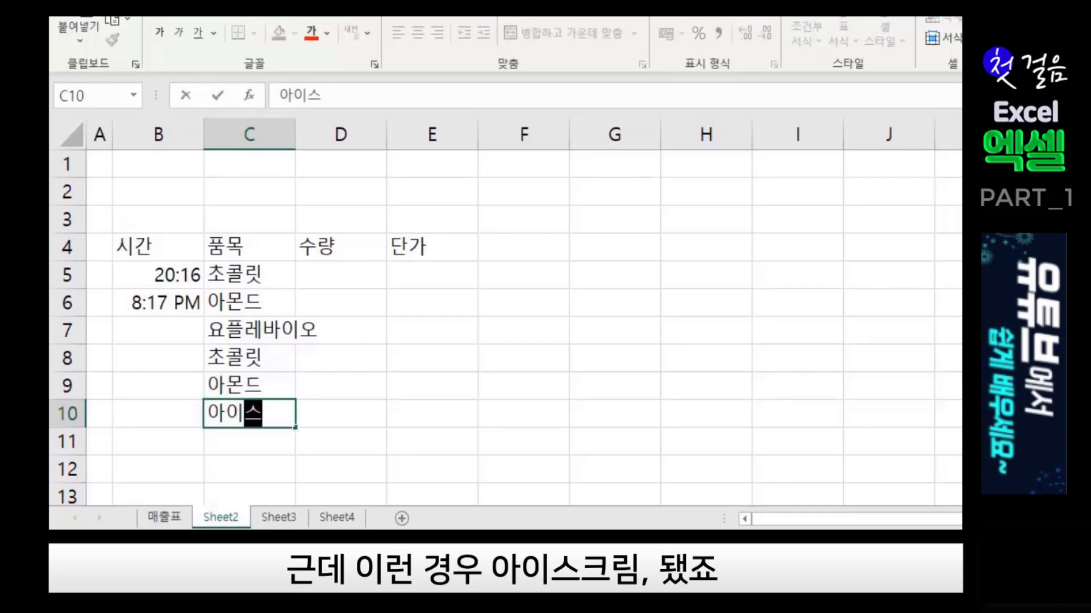
{"action": "type", "text": "크리ㅁ"}
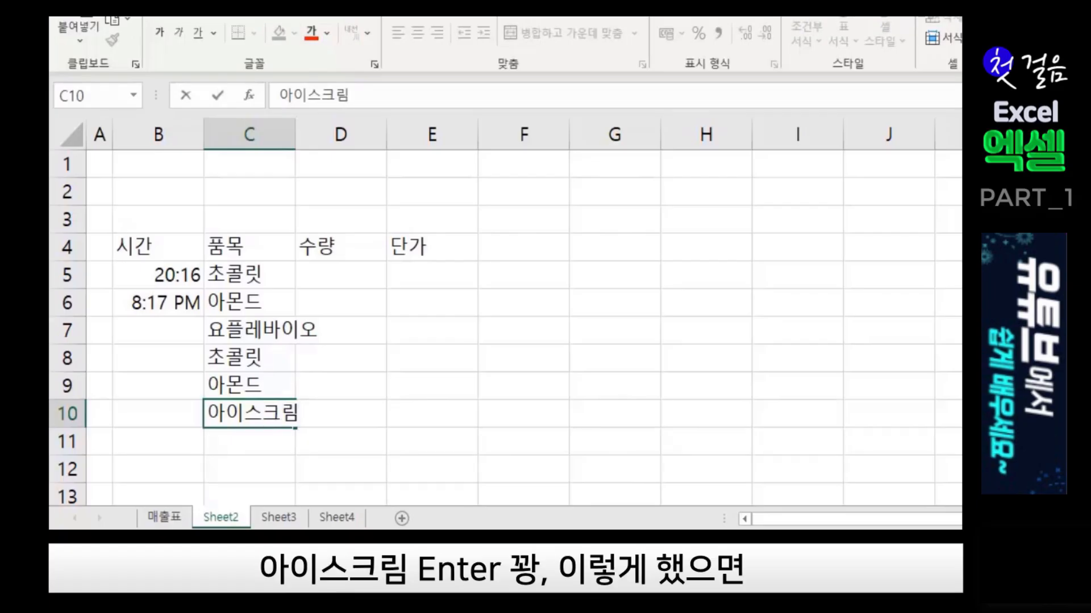
{"action": "key", "text": "Return"}
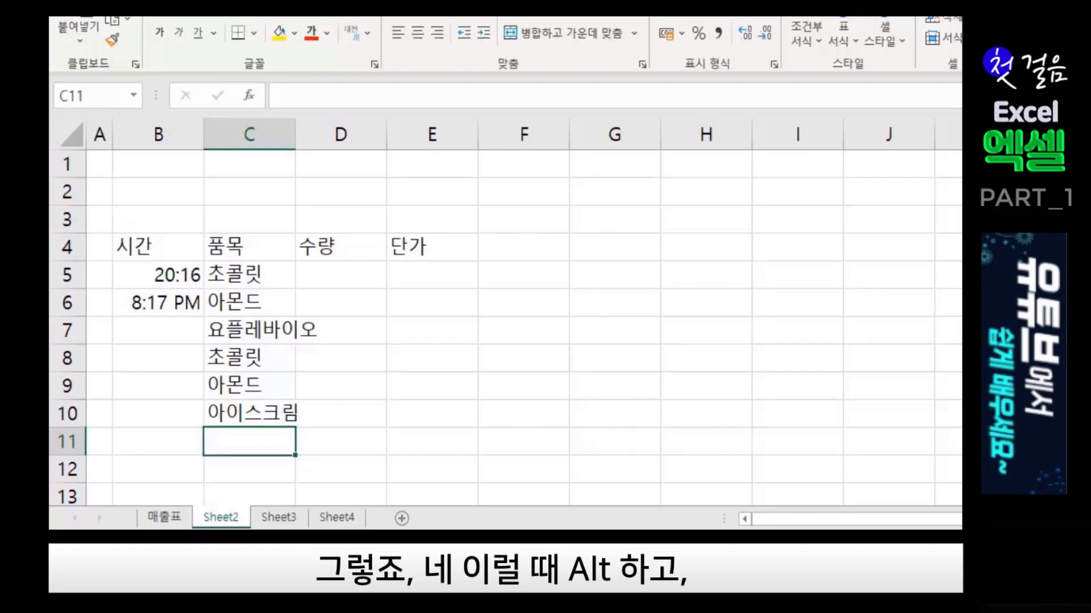
Choose 아몬드 from the list of earlier entries for C11 and fill it down into C12.
{"action": "key", "text": "alt+Down"}
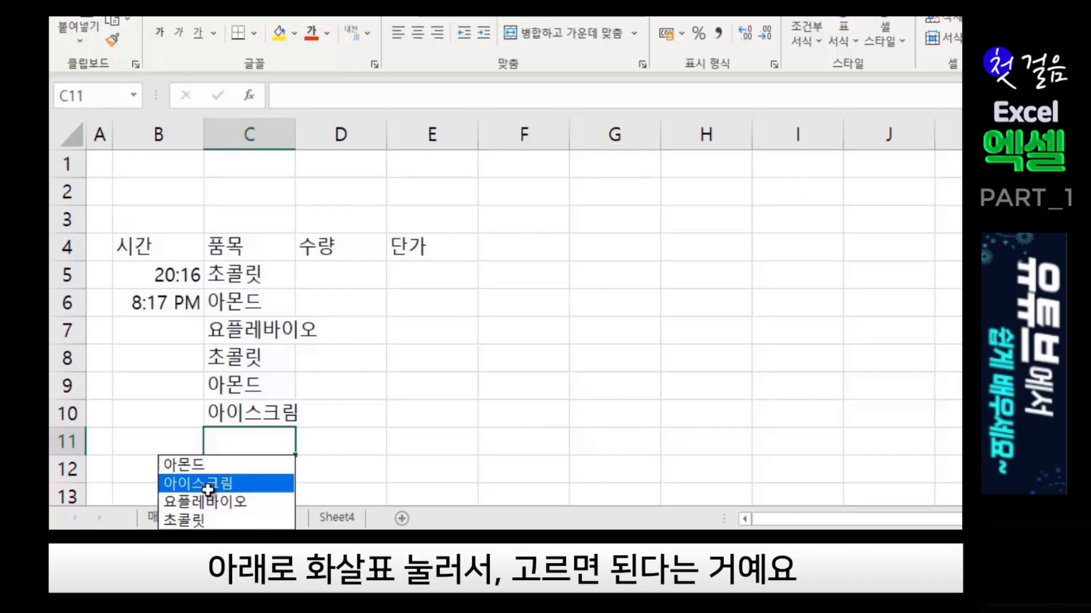
{"action": "left_click", "coordinate": [194, 464]}
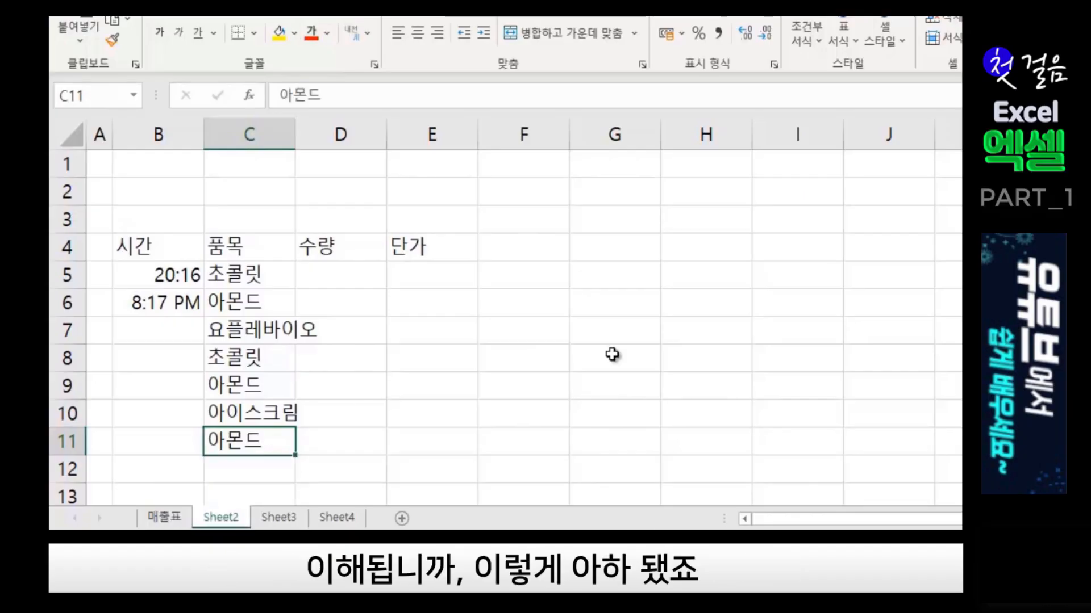
{"action": "key", "text": "Return"}
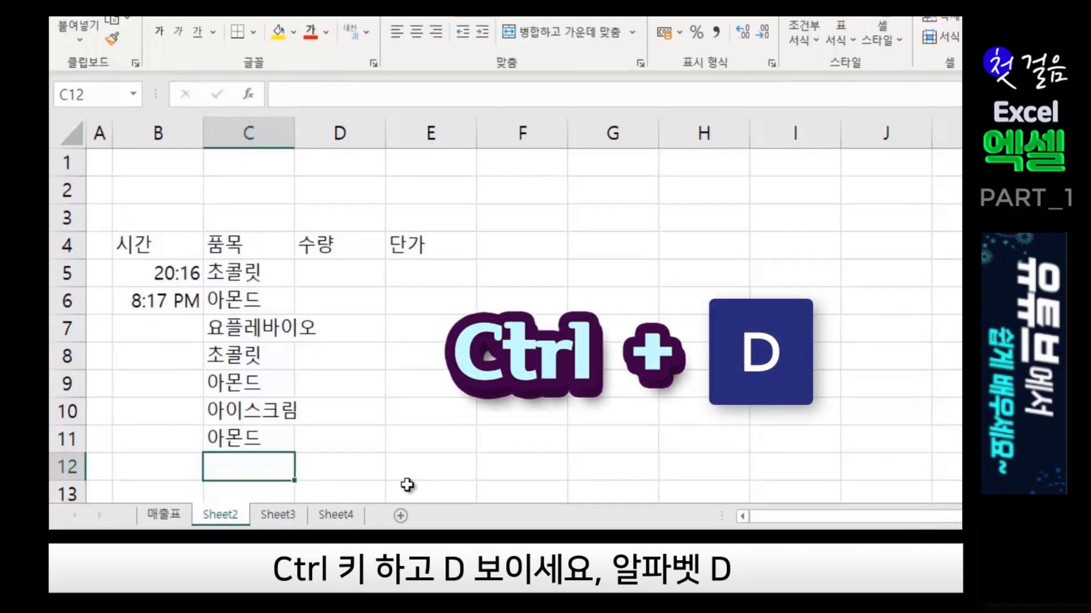
{"action": "key", "text": "ctrl+d"}
{"action": "key", "text": "Down"}
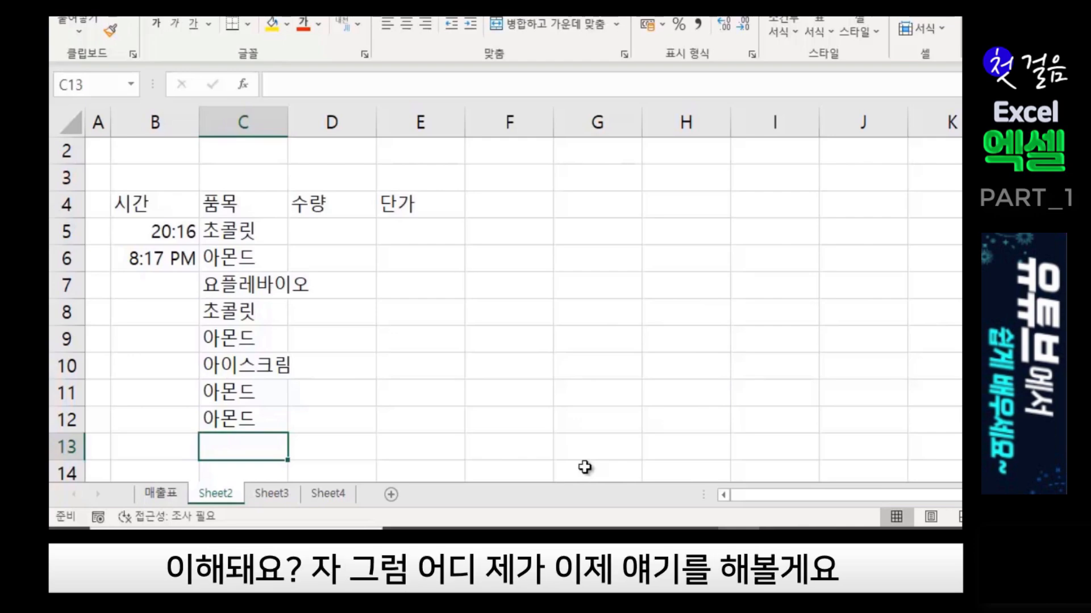
Autofit the width of column C to its longest item name.
{"action": "left_click", "coordinate": [344, 391]}
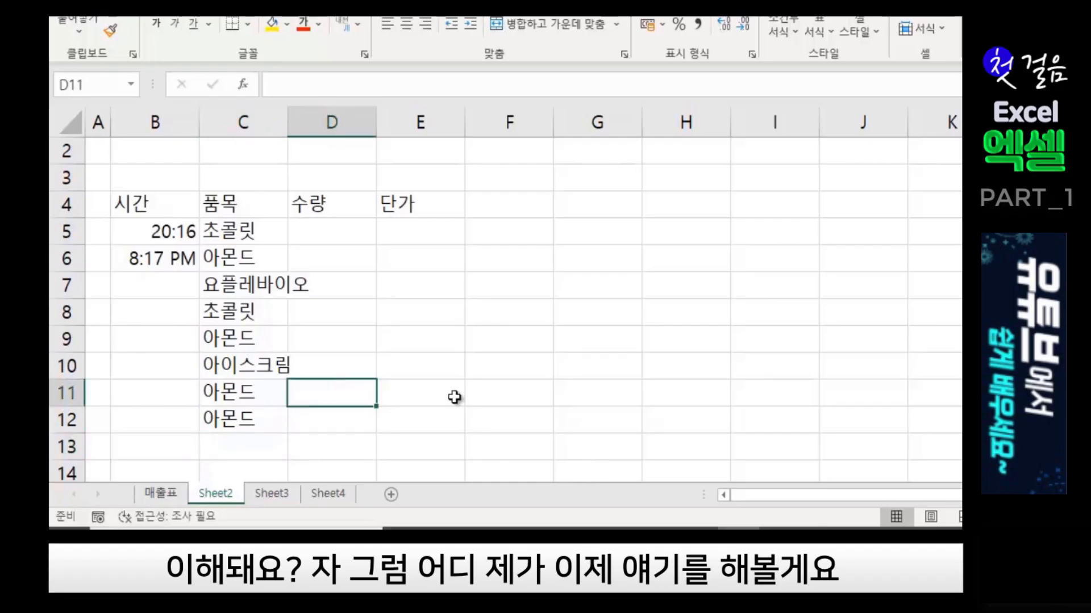
{"action": "left_click", "coordinate": [231, 388]}
{"action": "left_click", "coordinate": [227, 421]}
{"action": "left_click", "coordinate": [221, 446]}
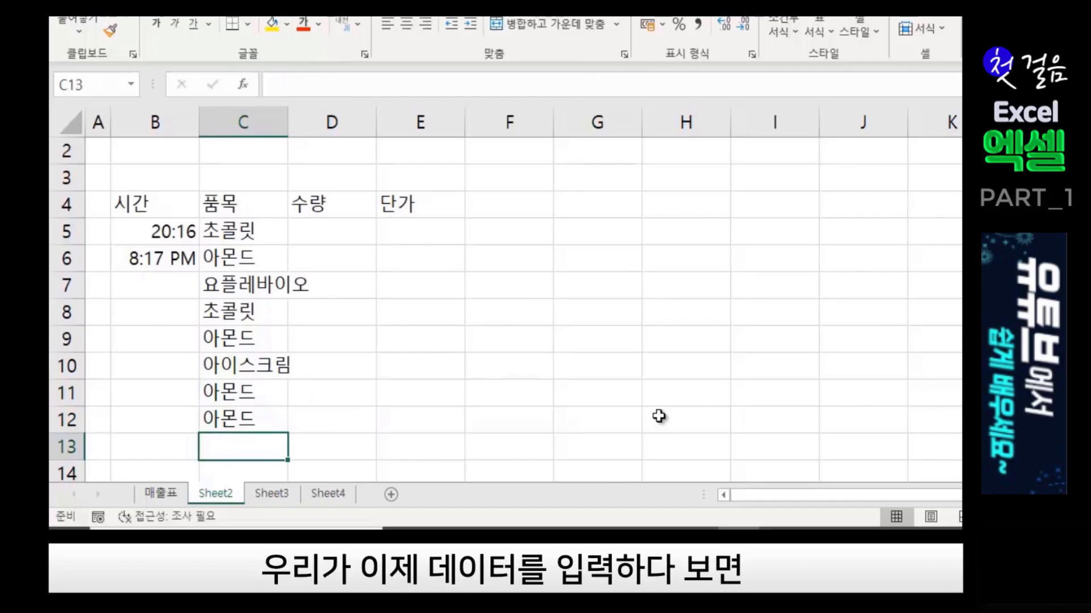
{"action": "double_click", "coordinate": [288, 117]}
{"action": "left_click", "coordinate": [428, 348]}
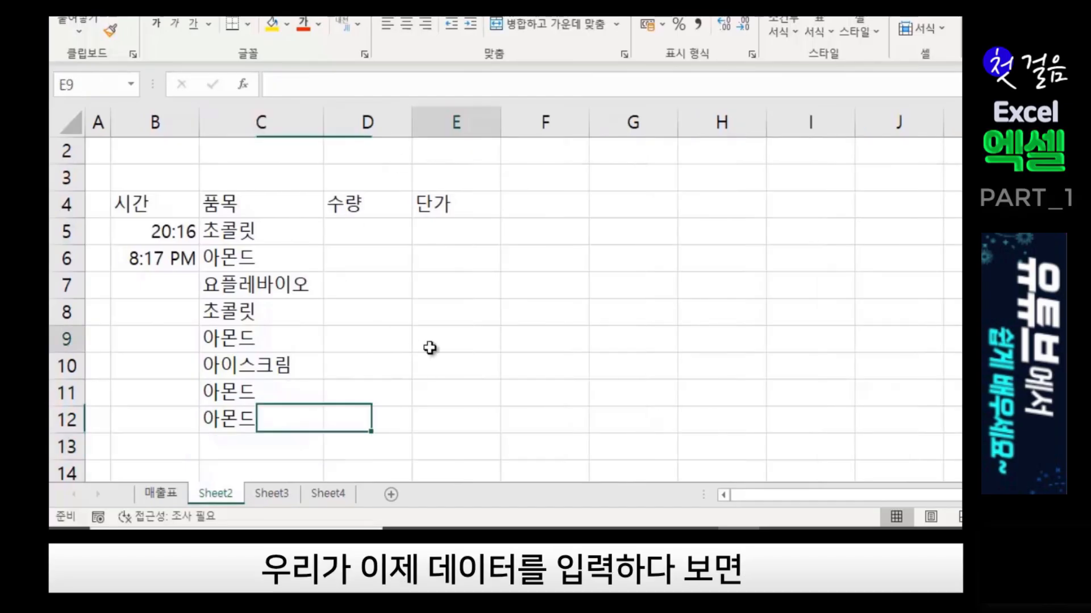
Enter the item 검은콩두유 in cell C13 below the last 아몬드.
{"action": "left_click", "coordinate": [261, 448]}
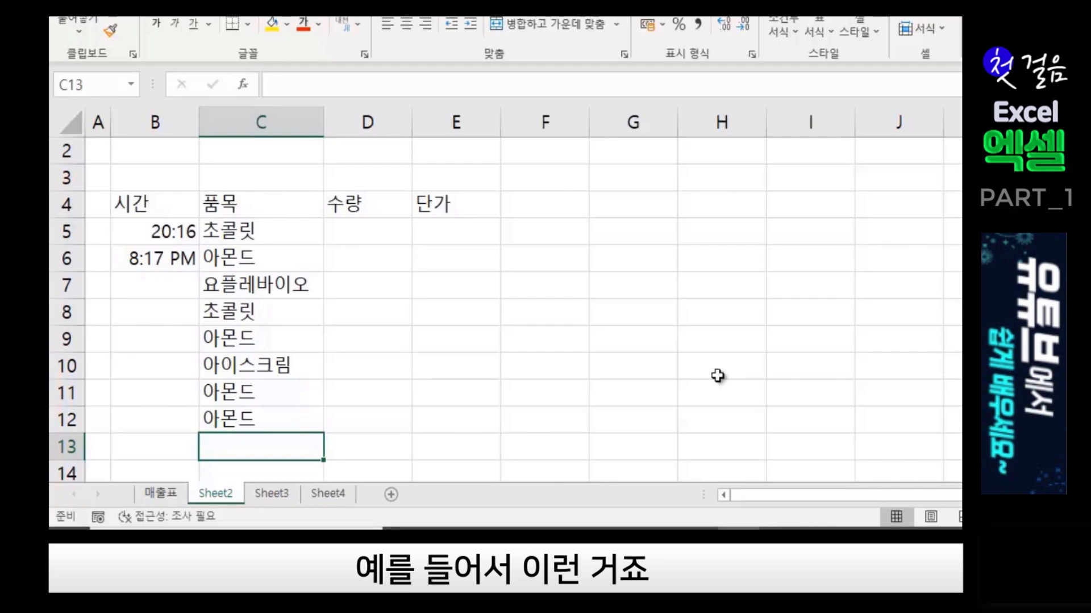
{"action": "type", "text": "검은콩"}
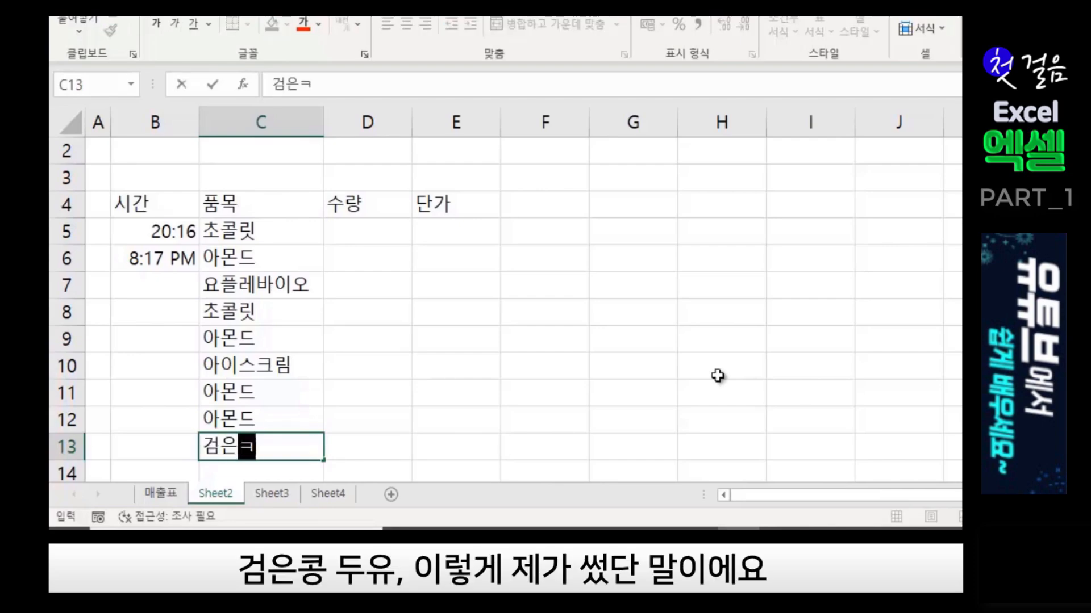
{"action": "type", "text": "두유"}
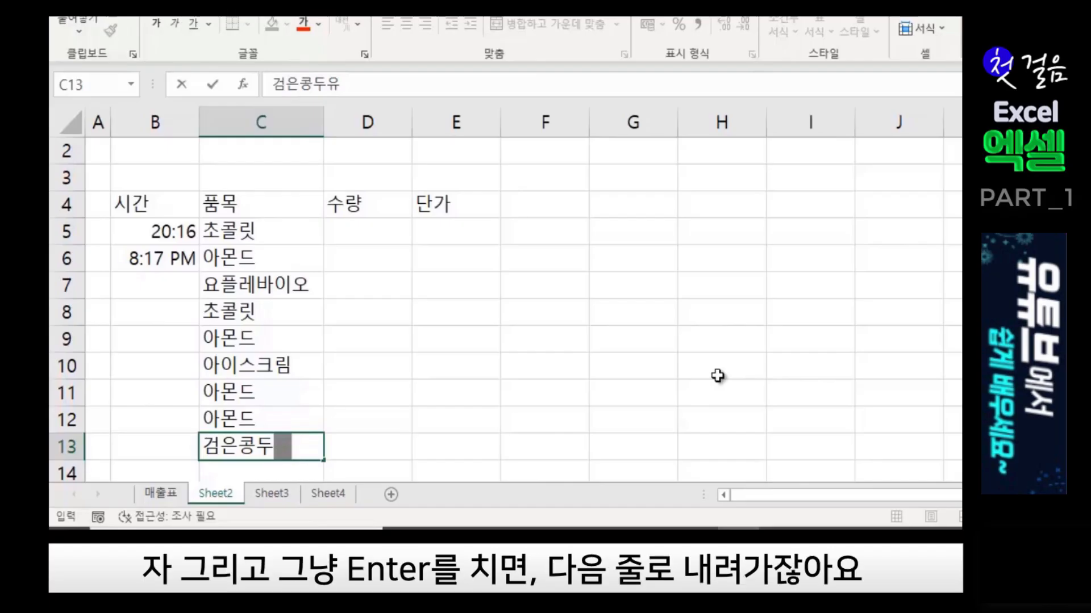
{"action": "key", "text": "Return"}
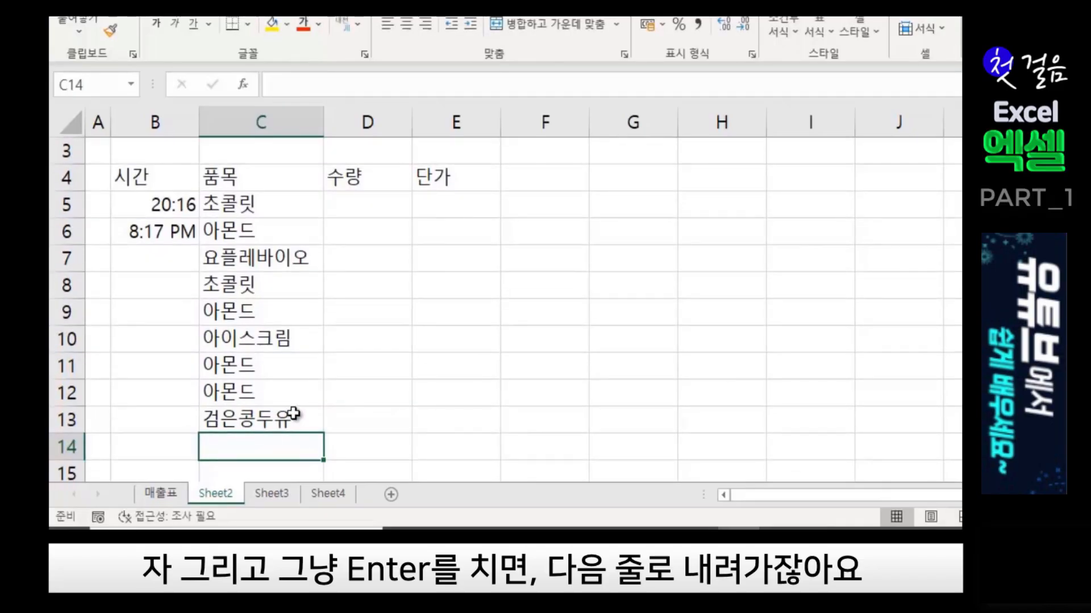
Enlarge the sheet view and add a second line reading (125ml) inside cell C13 after 검은콩두유.
{"action": "left_click", "coordinate": [302, 417]}
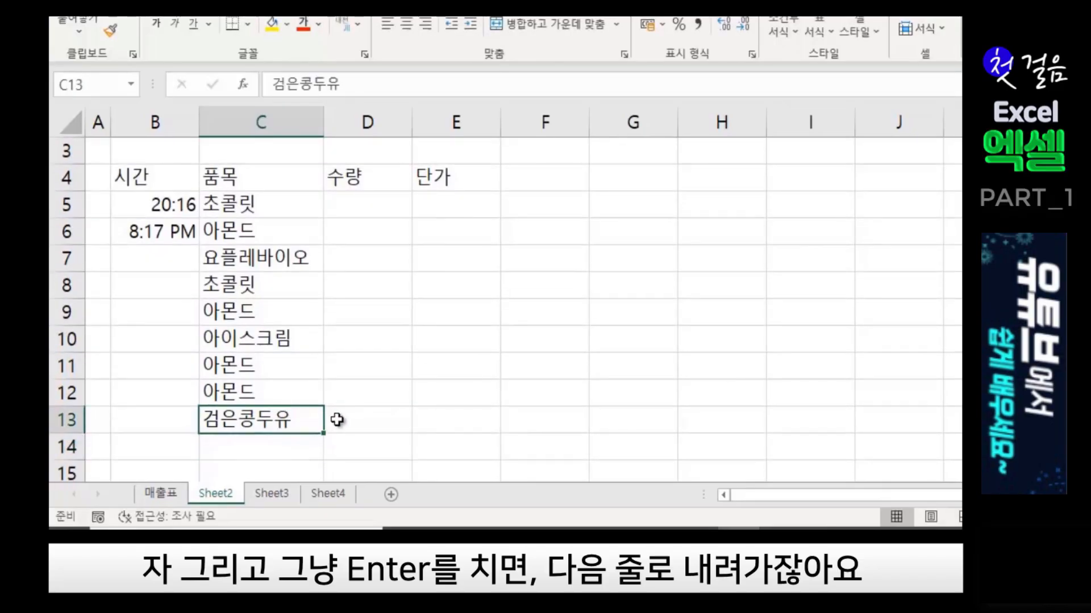
{"action": "double_click", "coordinate": [296, 419]}
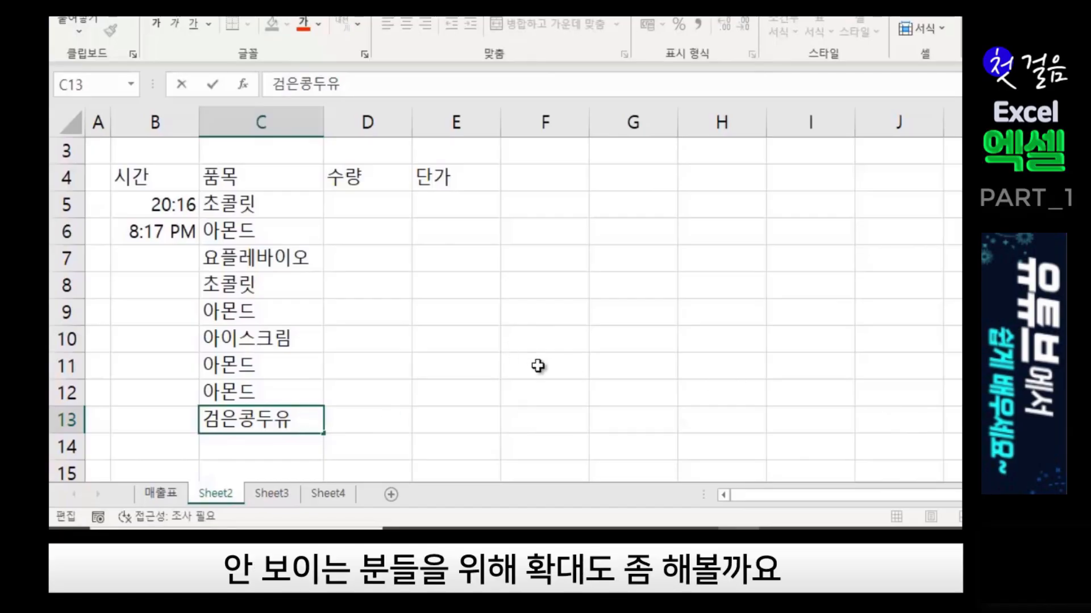
{"action": "left_click", "coordinate": [487, 410]}
{"action": "scroll", "coordinate": [409, 397], "scroll_direction": "up", "scroll_amount": 2}
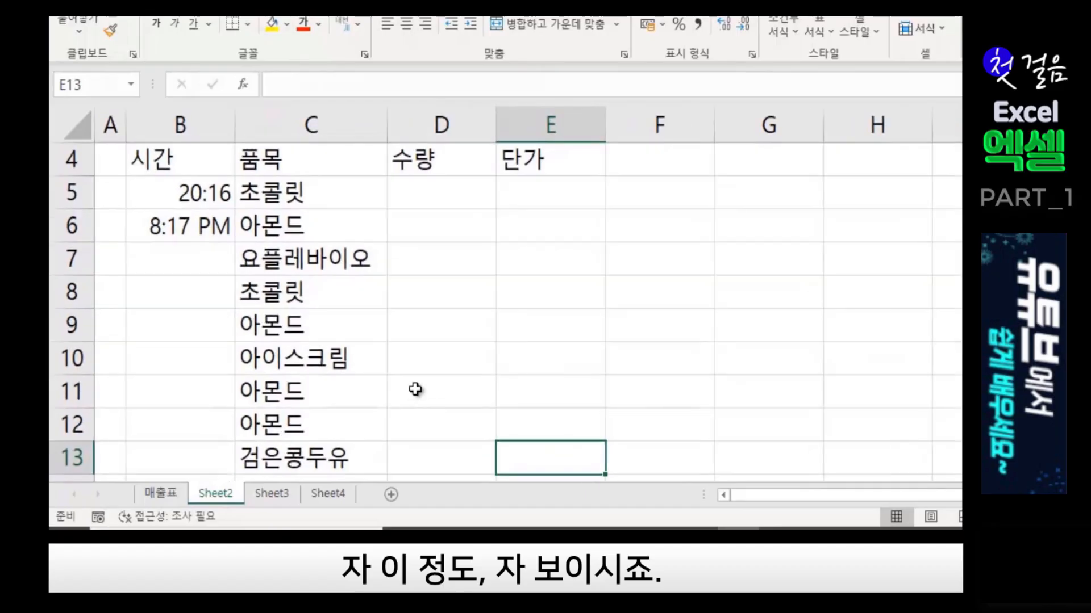
{"action": "scroll", "coordinate": [417, 387], "scroll_direction": "down", "scroll_amount": 2}
{"action": "left_click", "coordinate": [358, 259]}
{"action": "key", "text": "F2"}
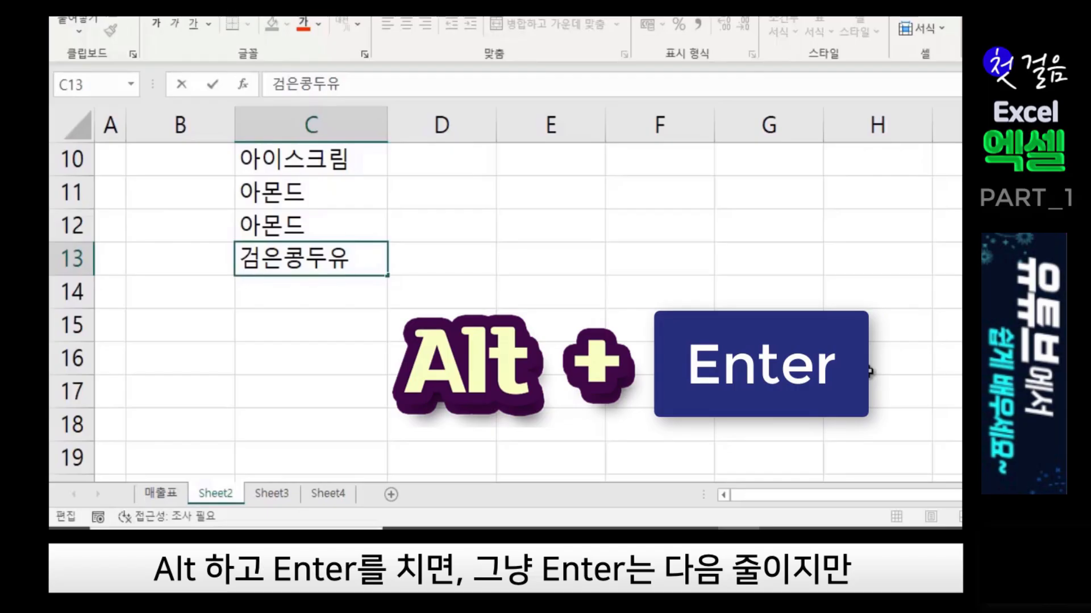
{"action": "key", "text": "alt+Return"}
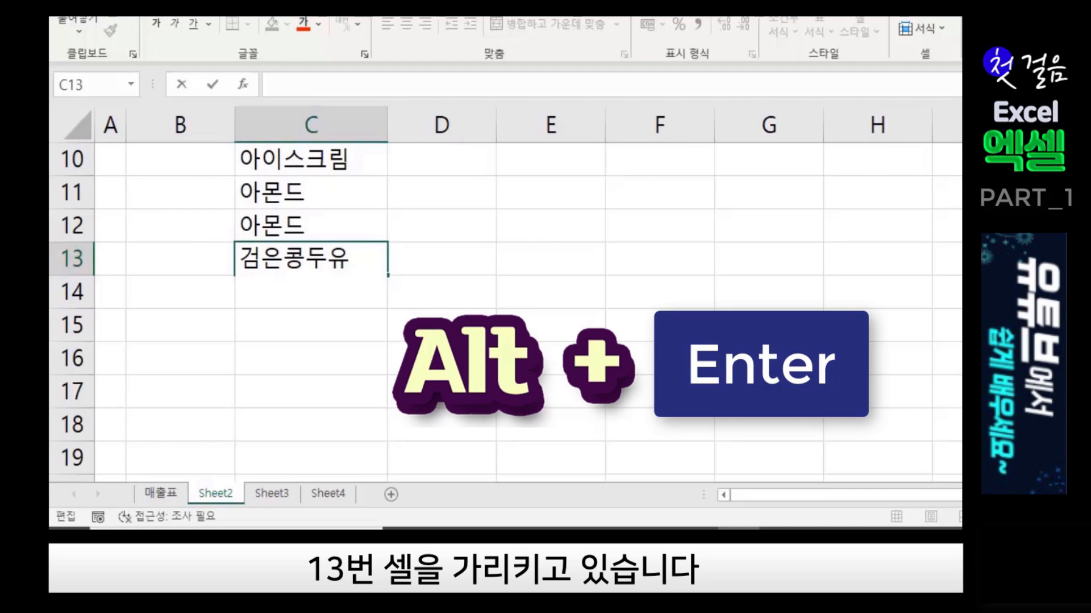
{"action": "type", "text": "("}
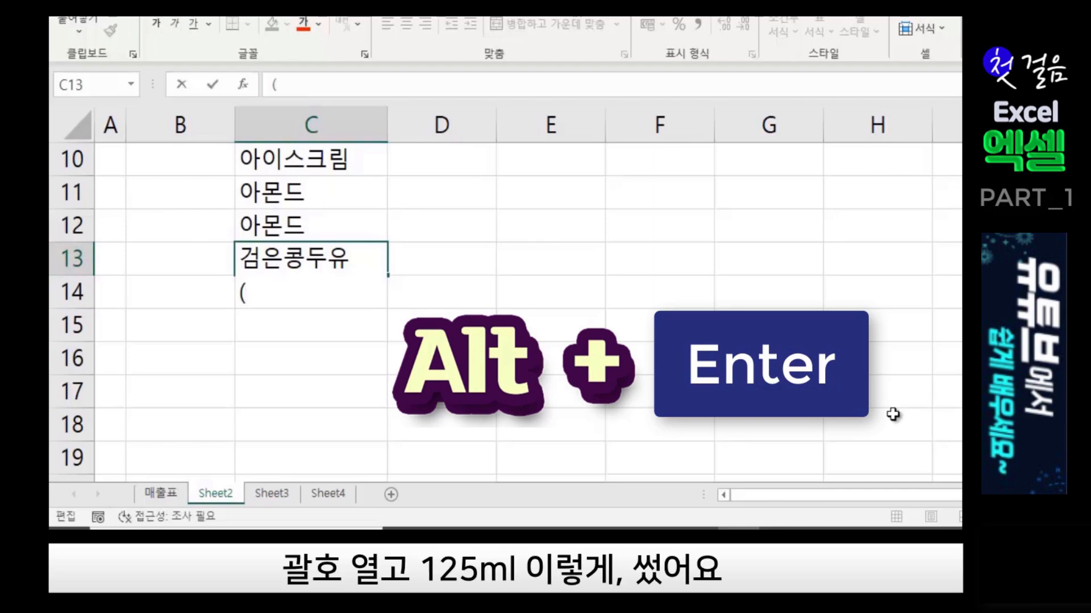
{"action": "type", "text": "125m"}
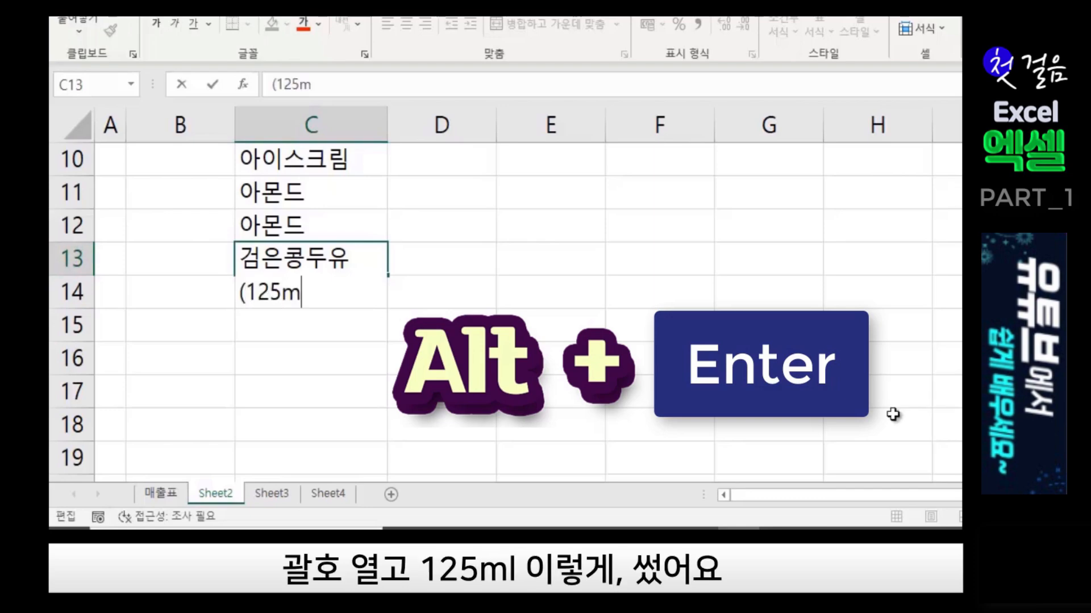
{"action": "type", "text": "l)"}
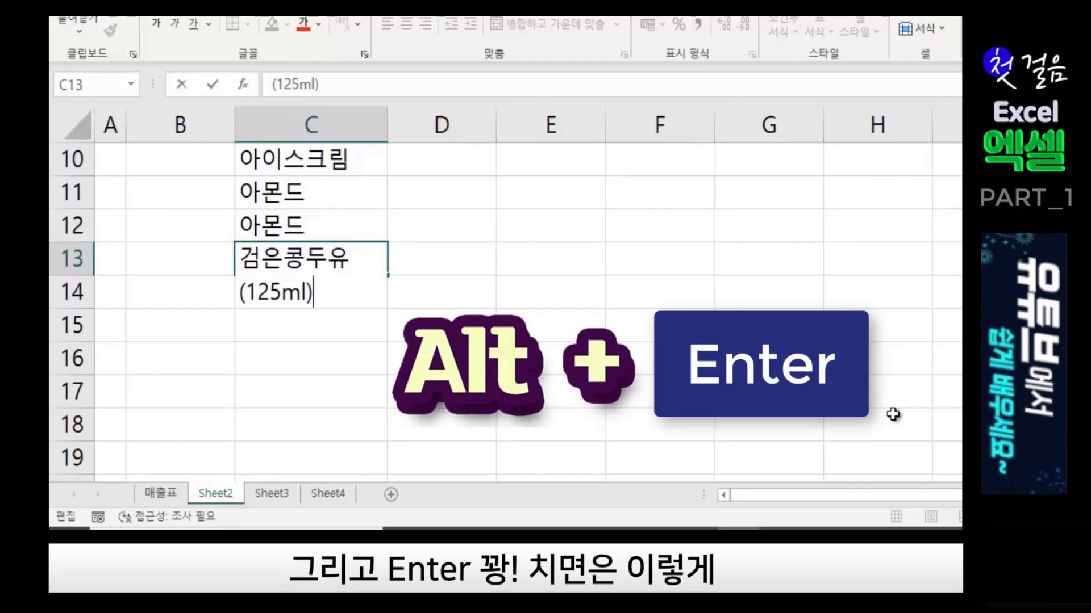
{"action": "key", "text": "Return"}
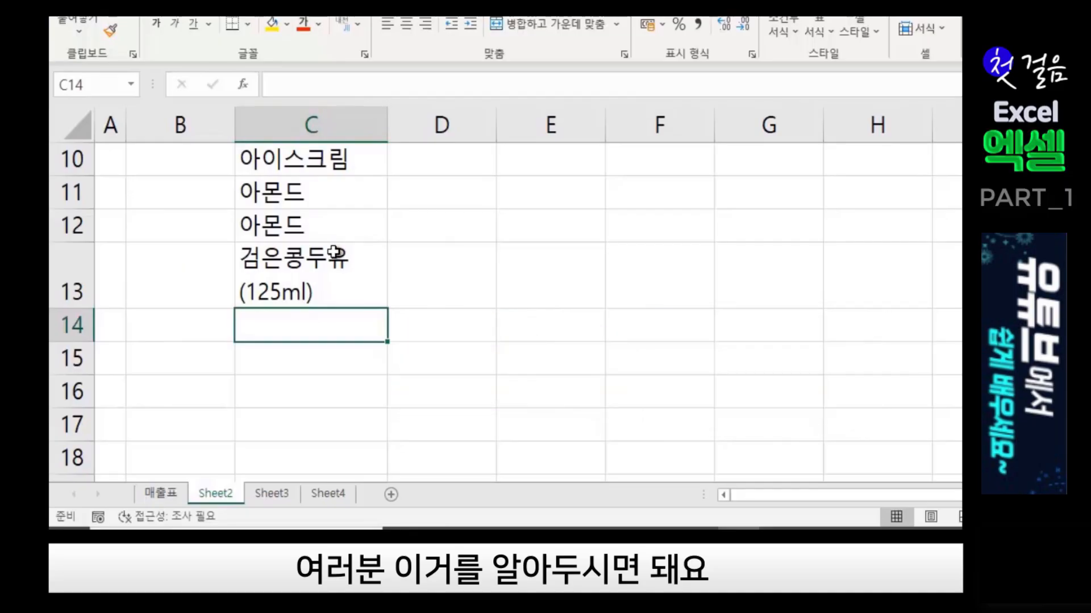
Review the item entries in column C from the header row down to the two-line item in C13.
{"action": "scroll", "coordinate": [331, 251], "scroll_direction": "up", "scroll_amount": 3}
{"action": "scroll", "coordinate": [312, 312], "scroll_direction": "down", "scroll_amount": 2}
{"action": "scroll", "coordinate": [307, 319], "scroll_direction": "up", "scroll_amount": 2}
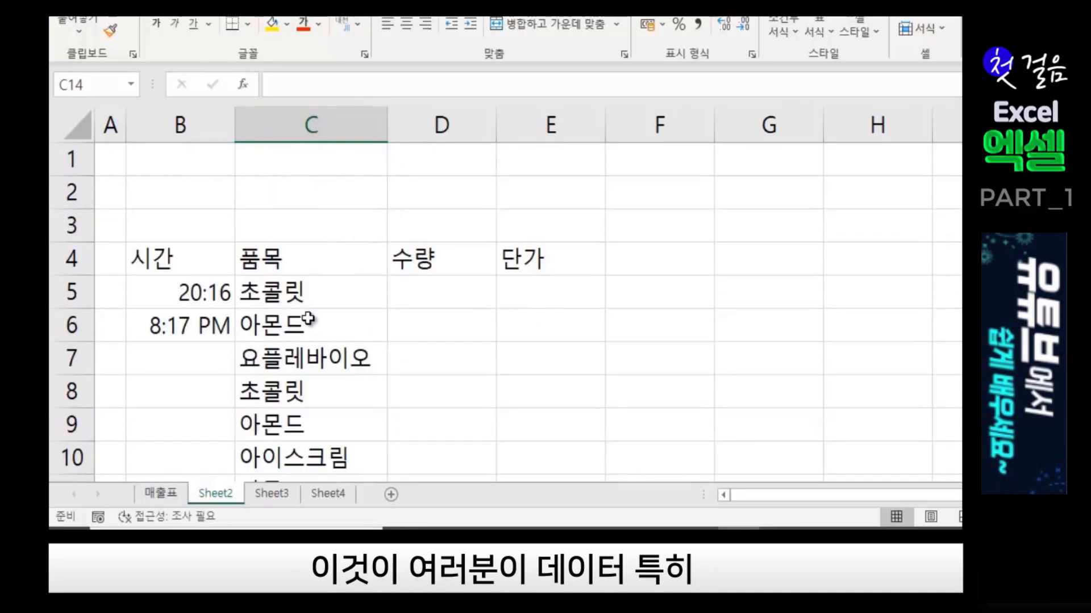
{"action": "scroll", "coordinate": [262, 326], "scroll_direction": "down", "scroll_amount": 3}
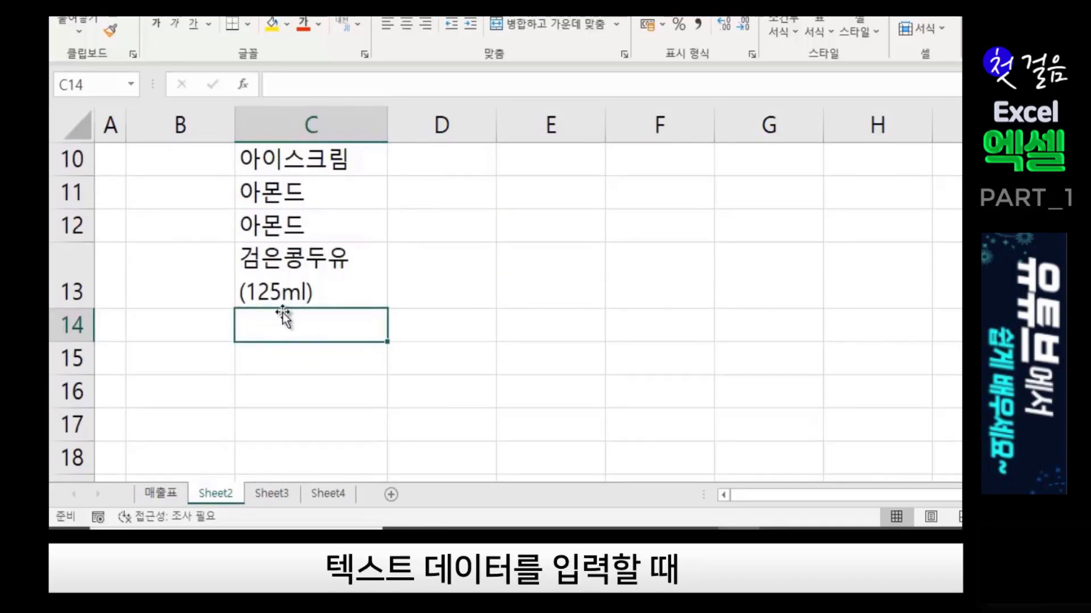
{"action": "scroll", "coordinate": [282, 316], "scroll_direction": "up", "scroll_amount": 3}
{"action": "scroll", "coordinate": [331, 351], "scroll_direction": "down", "scroll_amount": 2}
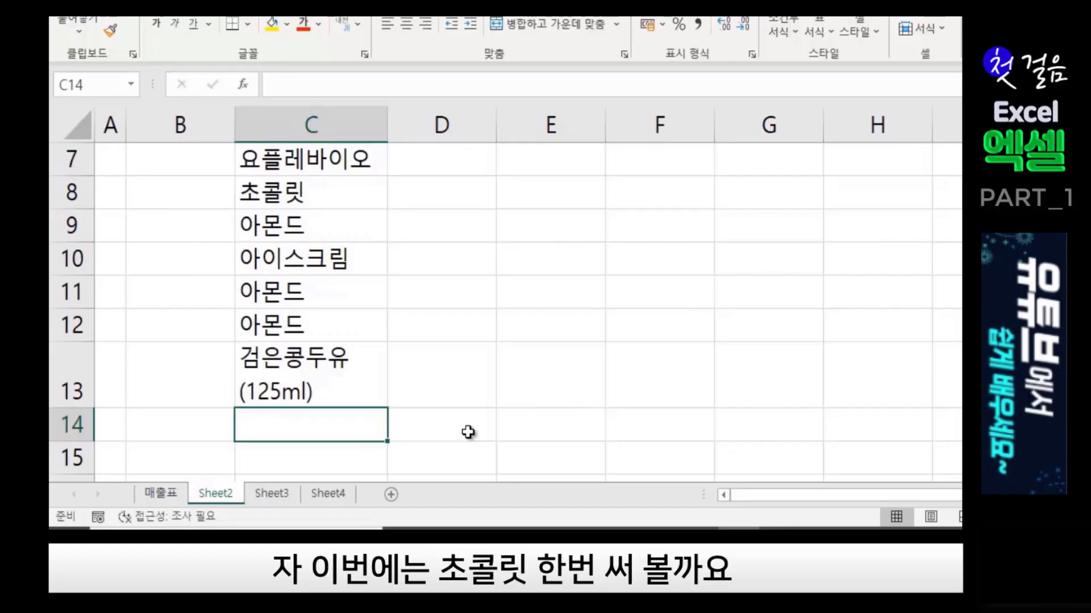
{"action": "type", "text": "chzh"}
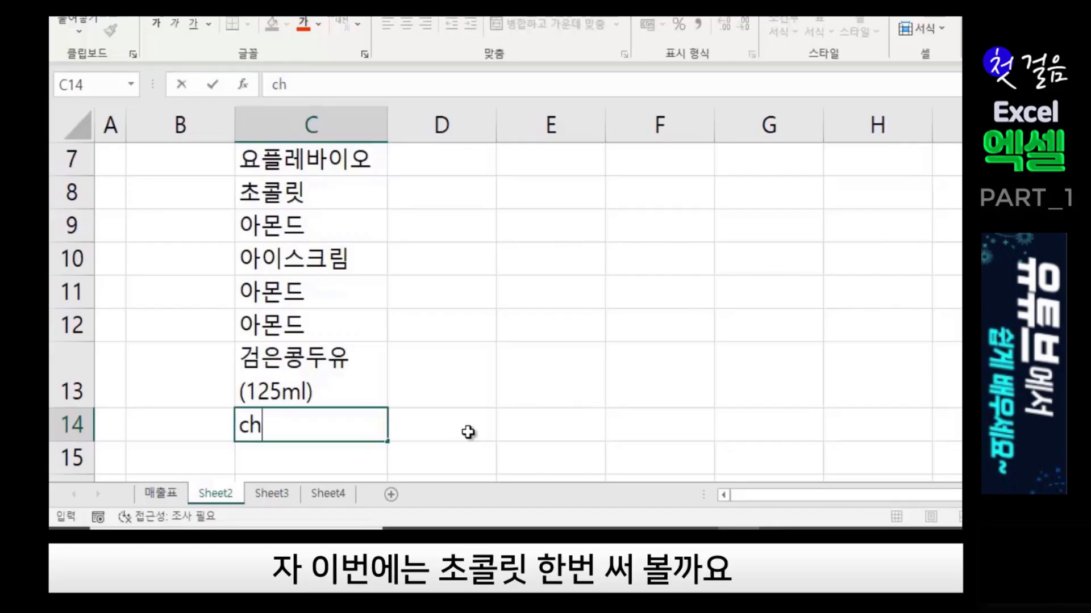
{"action": "key", "text": "BackSpace"}
{"action": "key", "text": "BackSpace"}
{"action": "key", "text": "BackSpace"}
{"action": "key", "text": "BackSpace"}
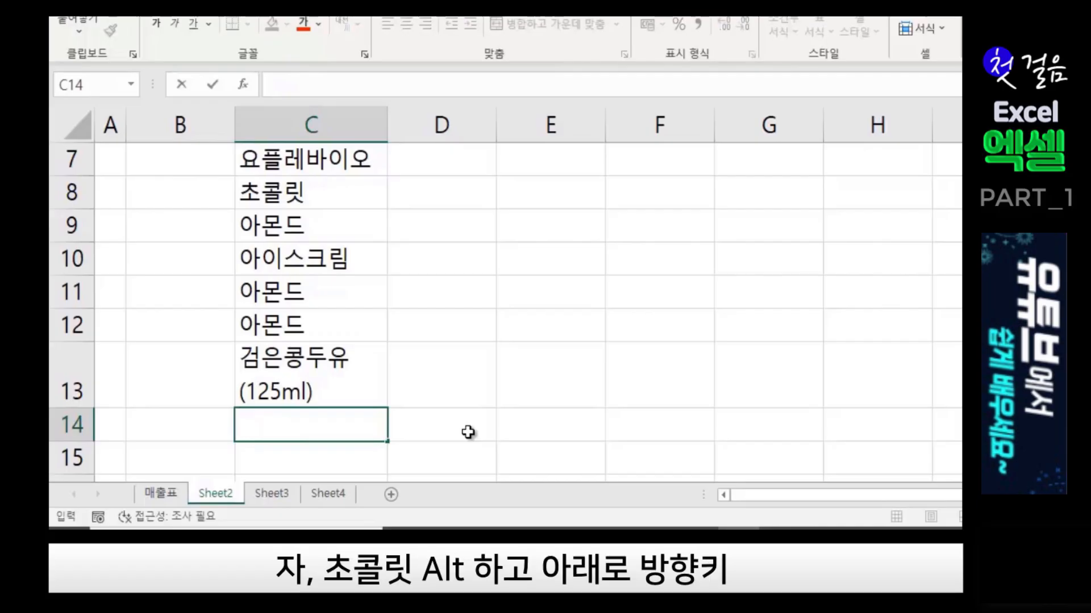
Enter 초콜릿 in cell C14 by choosing it from the pick list of existing column entries.
{"action": "key", "text": "alt+Down"}
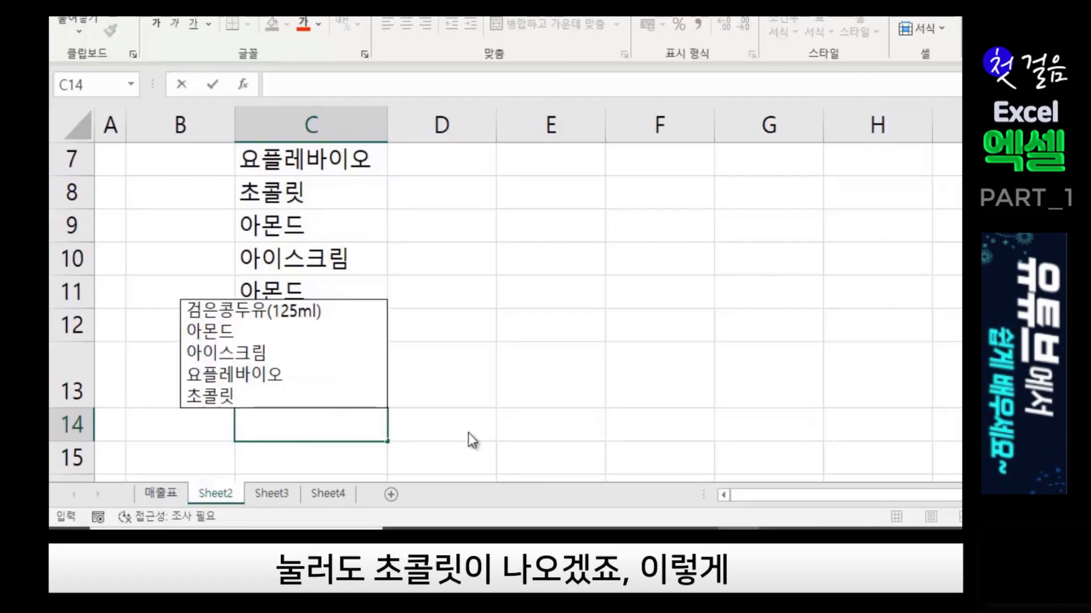
{"action": "key", "text": "Down"}
{"action": "key", "text": "Down"}
{"action": "key", "text": "Down"}
{"action": "key", "text": "Down"}
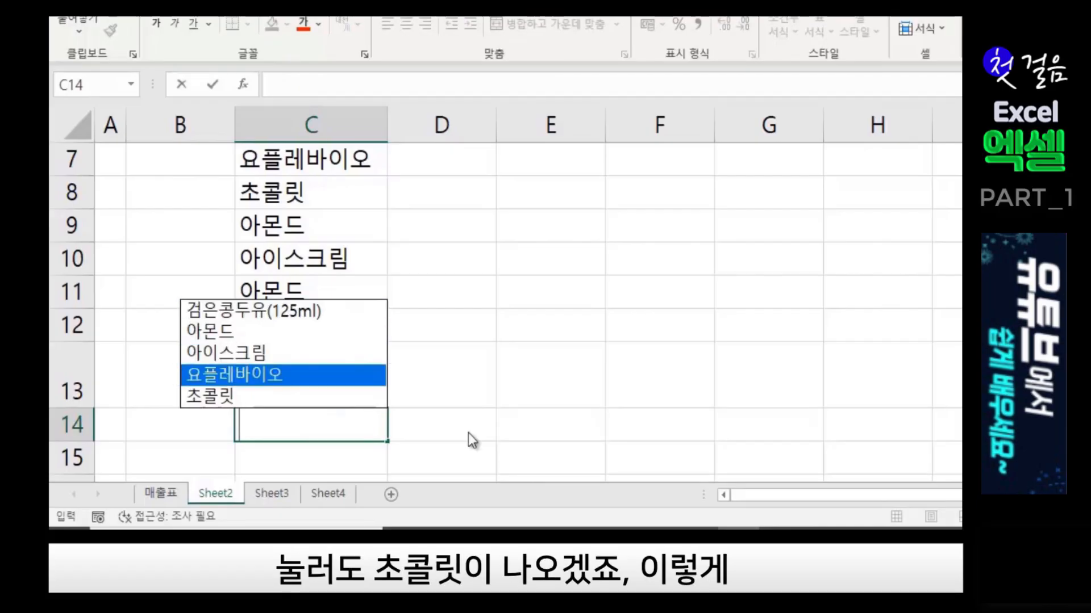
{"action": "key", "text": "Down"}
{"action": "key", "text": "Up"}
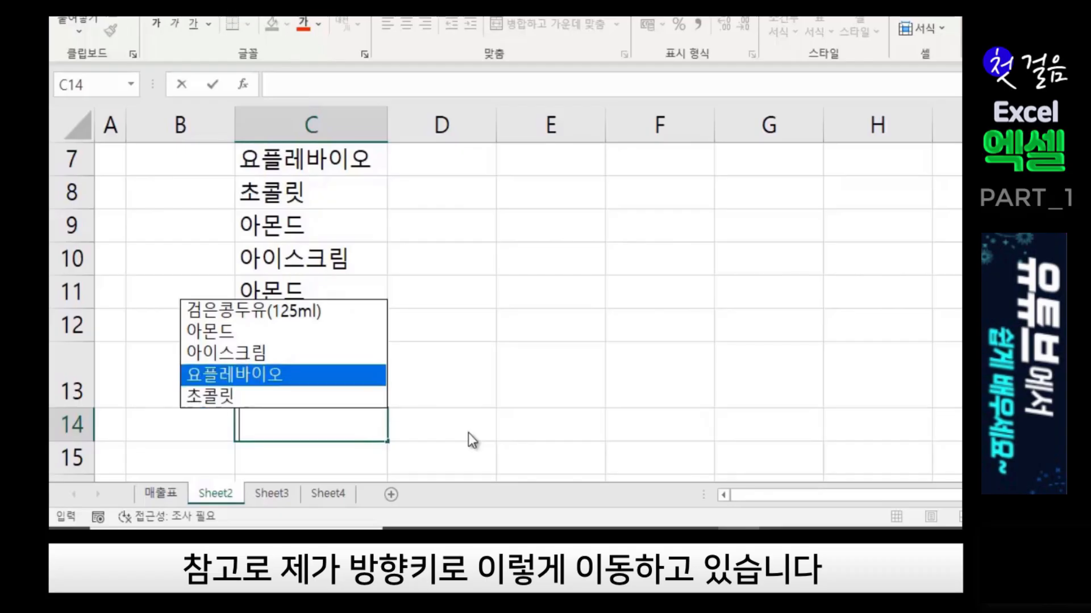
{"action": "key", "text": "Up"}
{"action": "key", "text": "Up"}
{"action": "key", "text": "Up"}
{"action": "key", "text": "Down"}
{"action": "key", "text": "Down"}
{"action": "key", "text": "Down"}
{"action": "key", "text": "Down"}
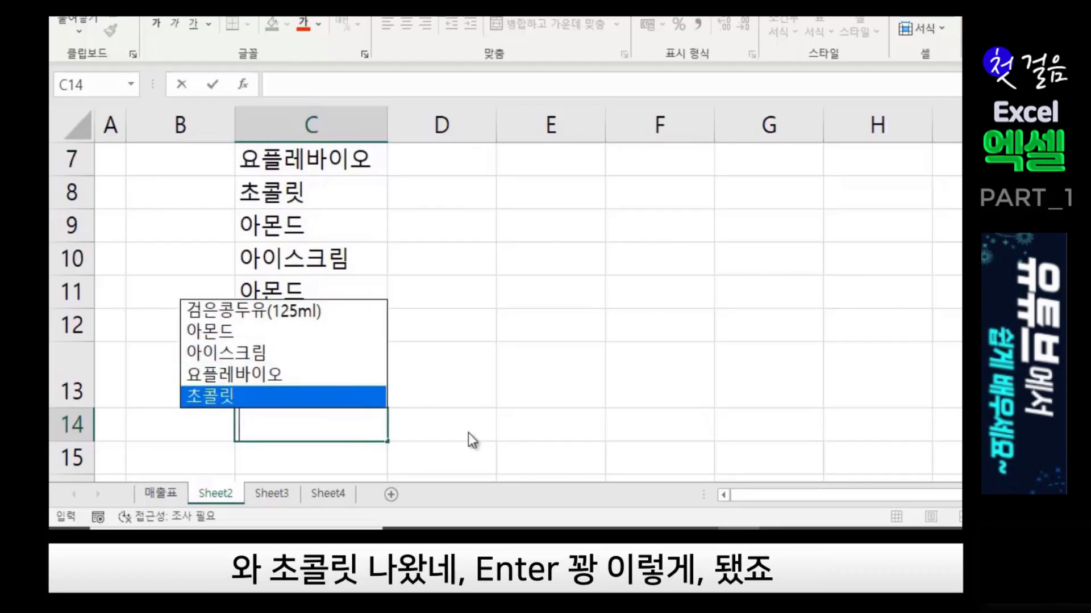
{"action": "key", "text": "Return"}
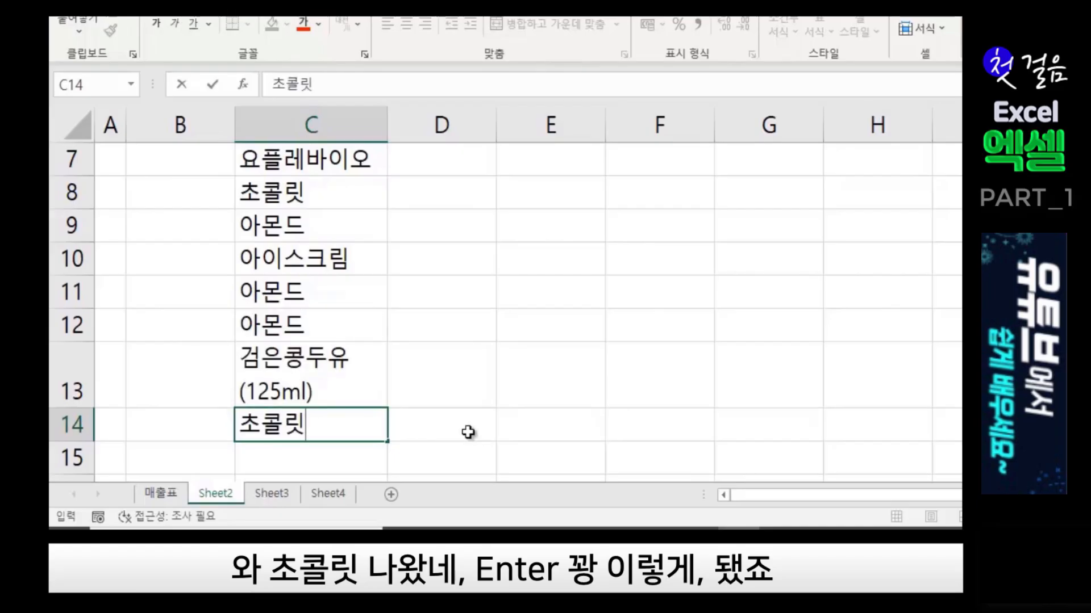
{"action": "key", "text": "Return"}
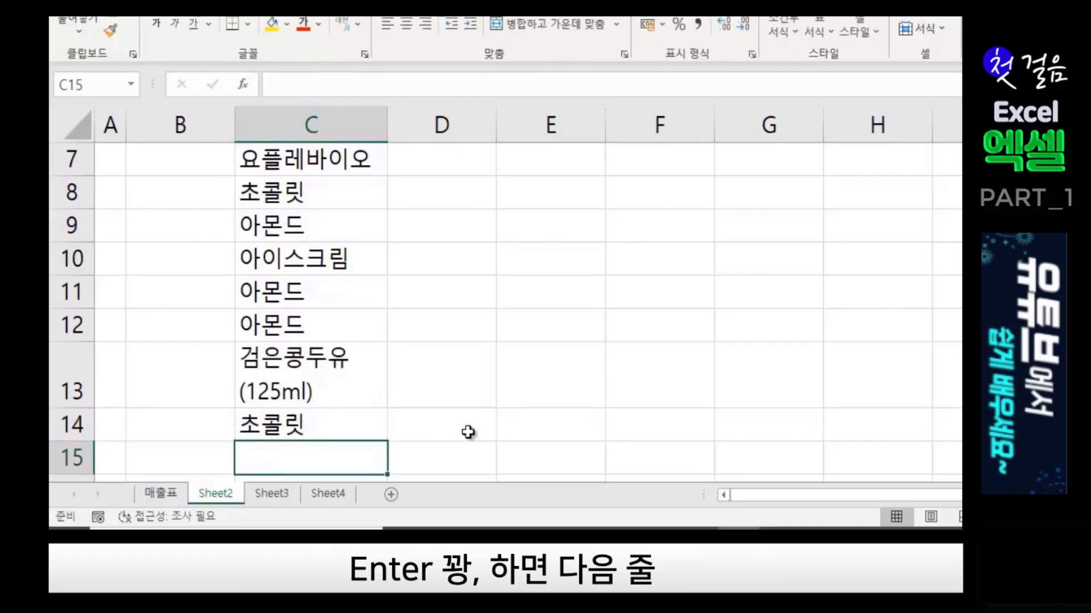
Examine the text entries in the 품목 column, from the table headers down to the last item in C14.
{"action": "scroll", "coordinate": [468, 432], "scroll_direction": "up", "scroll_amount": 2}
{"action": "scroll", "coordinate": [468, 432], "scroll_direction": "down", "scroll_amount": 3}
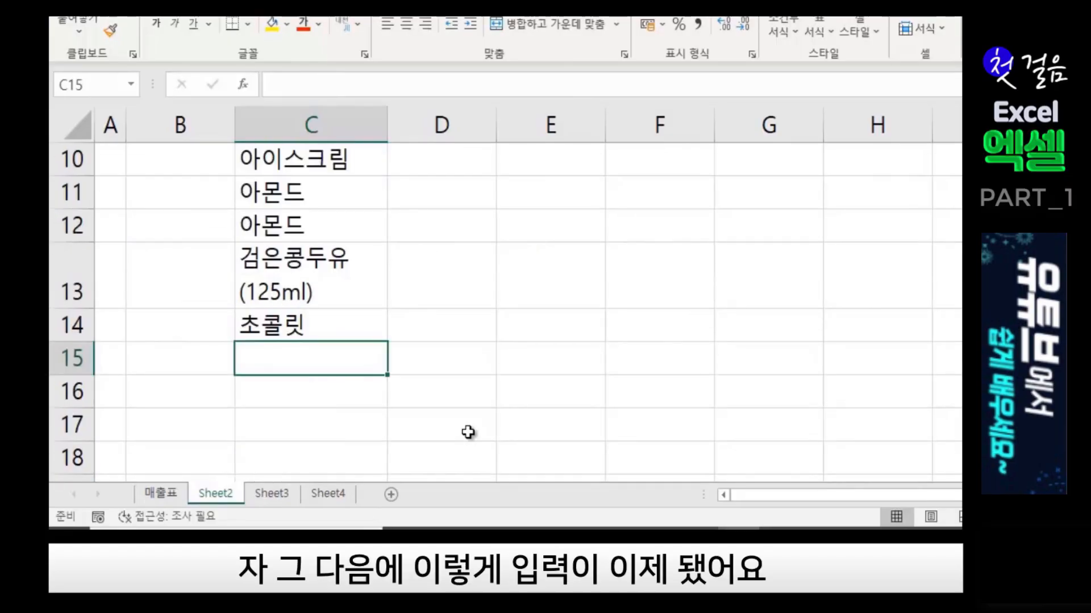
{"action": "scroll", "coordinate": [468, 432], "scroll_direction": "up", "scroll_amount": 3}
{"action": "scroll", "coordinate": [448, 459], "scroll_direction": "down", "scroll_amount": 2}
{"action": "scroll", "coordinate": [448, 459], "scroll_direction": "up", "scroll_amount": 1}
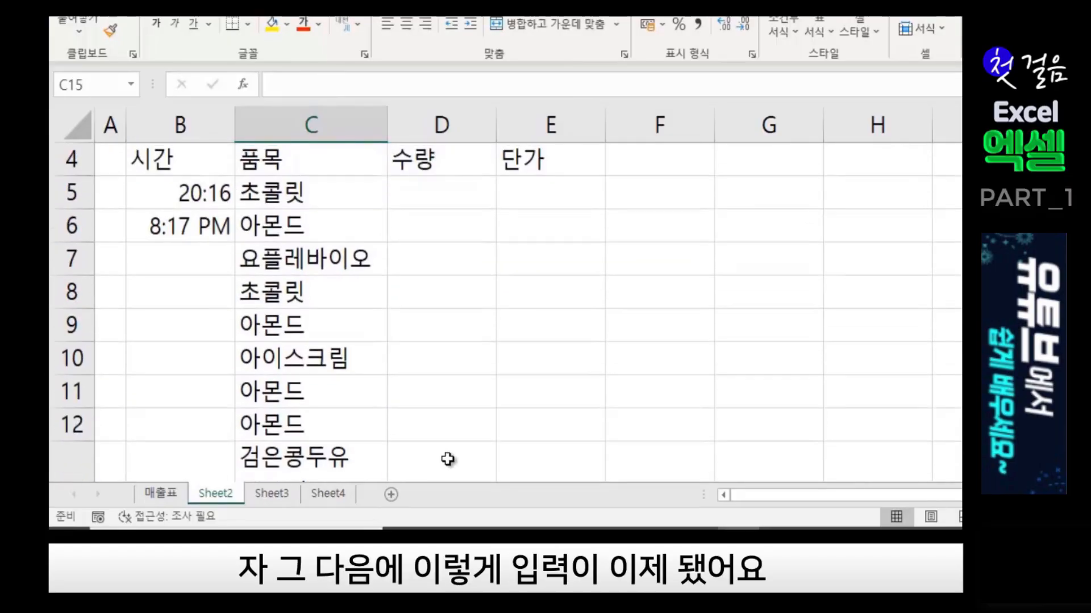
{"action": "scroll", "coordinate": [448, 459], "scroll_direction": "down", "scroll_amount": 2}
{"action": "scroll", "coordinate": [448, 459], "scroll_direction": "up", "scroll_amount": 3}
{"action": "scroll", "coordinate": [448, 459], "scroll_direction": "down", "scroll_amount": 2}
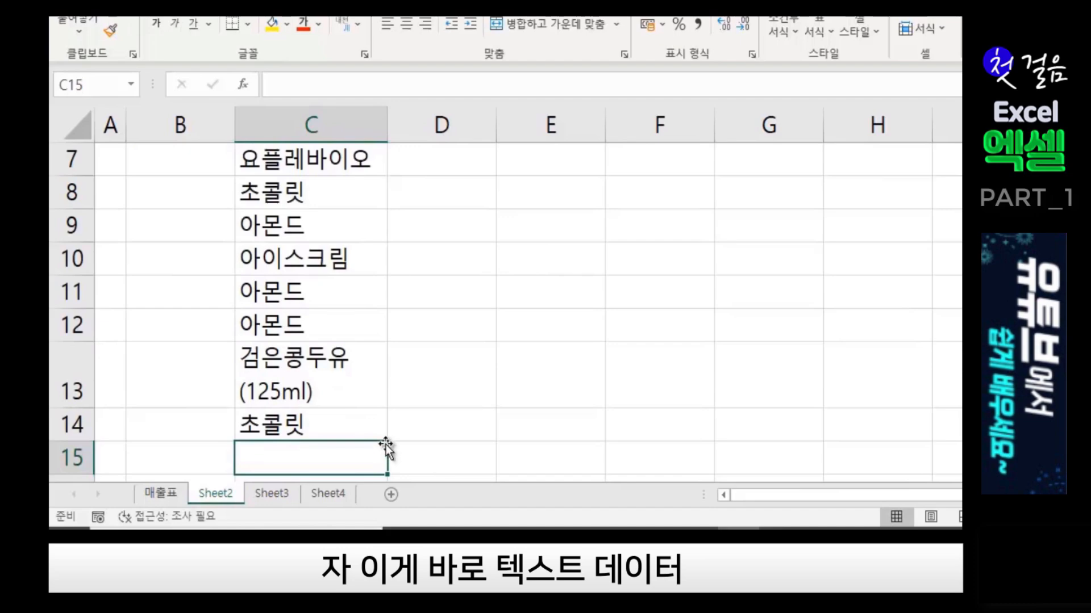
{"action": "scroll", "coordinate": [386, 445], "scroll_direction": "up", "scroll_amount": 2}
{"action": "scroll", "coordinate": [387, 444], "scroll_direction": "down", "scroll_amount": 2}
{"action": "scroll", "coordinate": [386, 444], "scroll_direction": "up", "scroll_amount": 2}
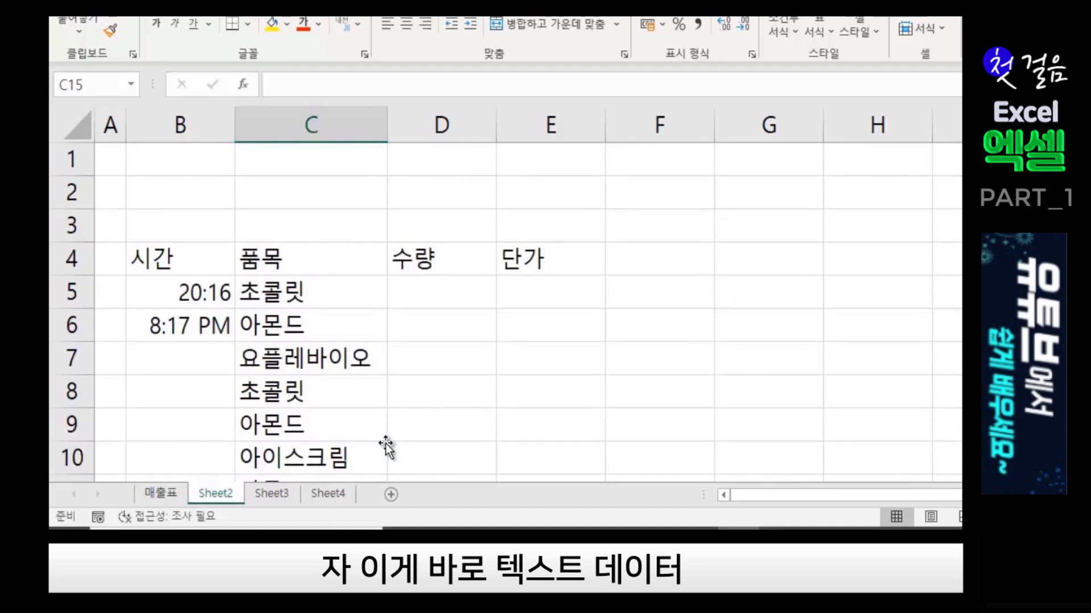
{"action": "left_click", "coordinate": [517, 403]}
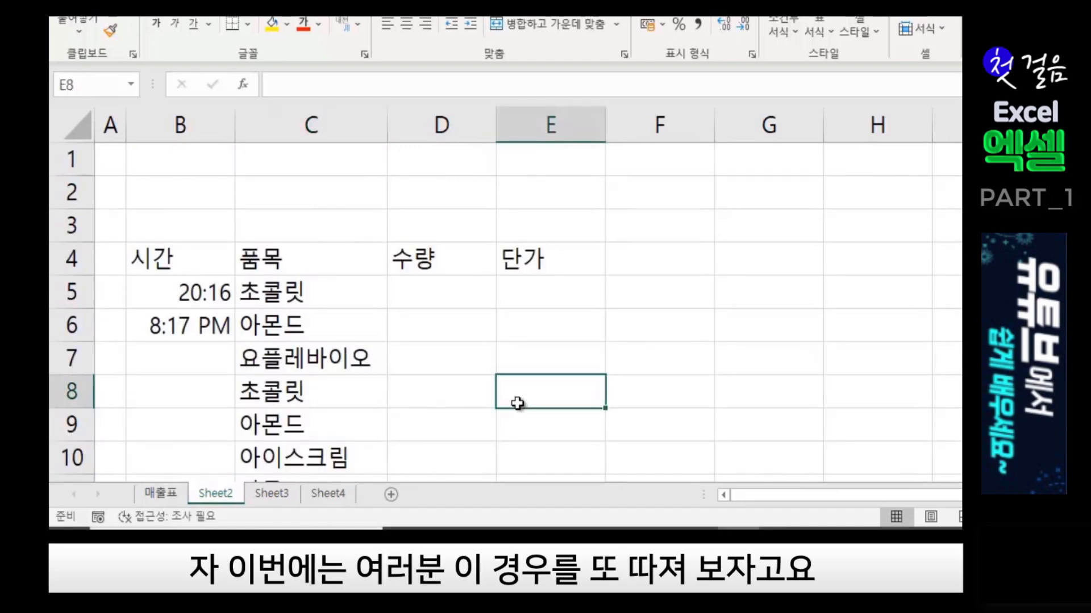
{"action": "left_click", "coordinate": [629, 349]}
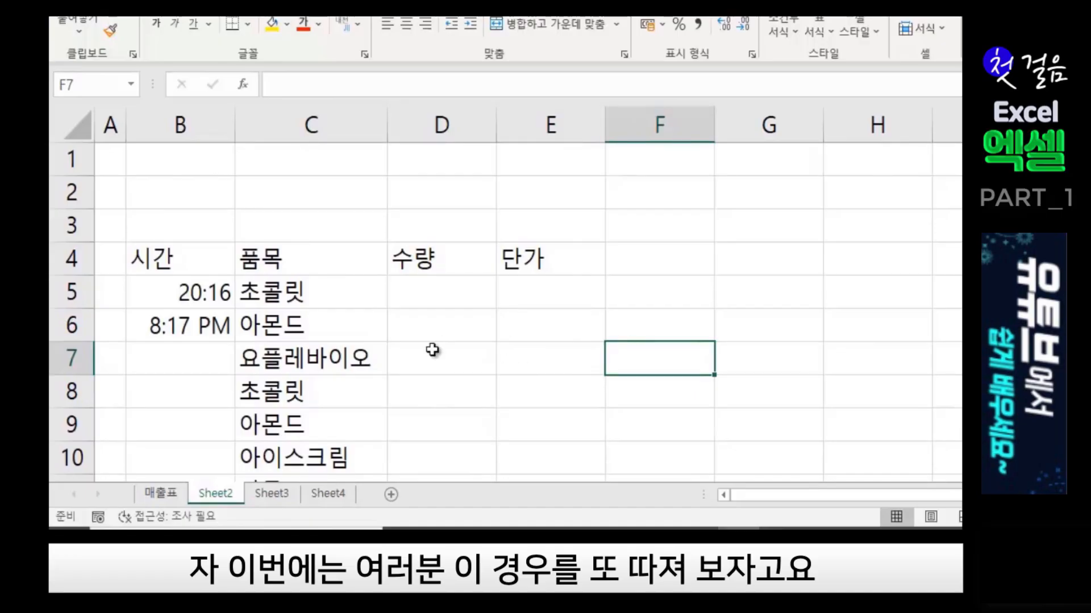
{"action": "left_click", "coordinate": [421, 292]}
{"action": "left_click", "coordinate": [428, 324]}
{"action": "left_click", "coordinate": [433, 414]}
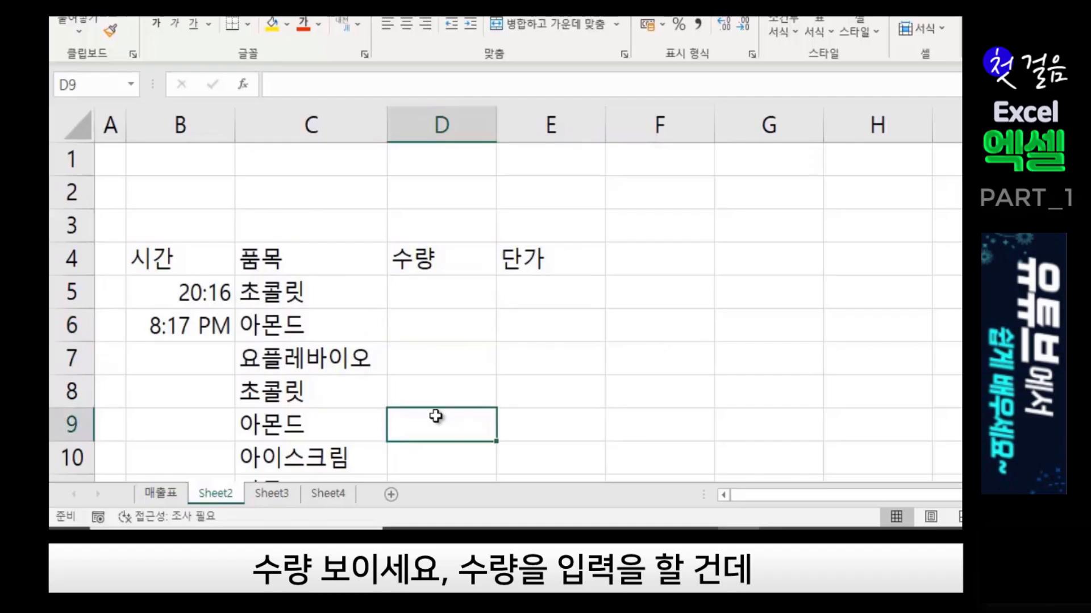
{"action": "left_click", "coordinate": [600, 332]}
{"action": "left_click", "coordinate": [426, 287]}
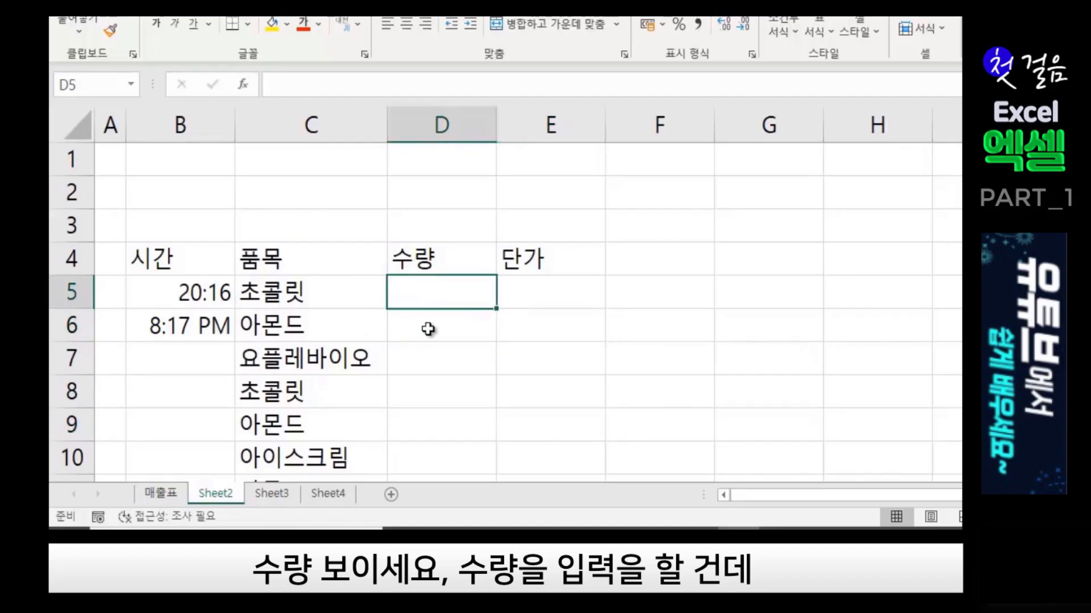
{"action": "left_click", "coordinate": [428, 329]}
{"action": "left_click_drag", "start_coordinate": [440, 373], "coordinate": [442, 381]}
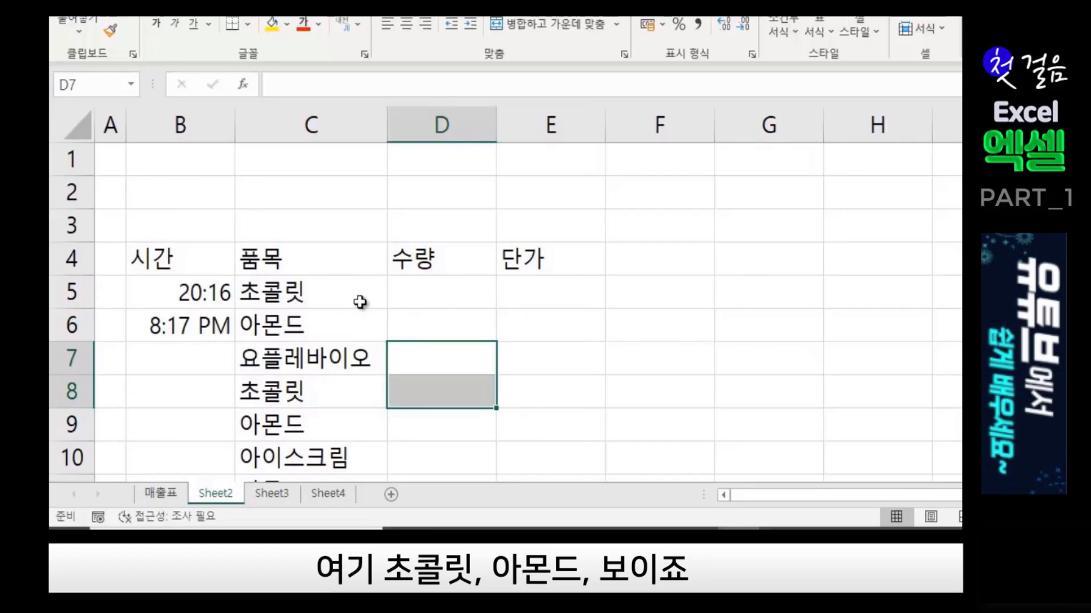
{"action": "left_click", "coordinate": [435, 289]}
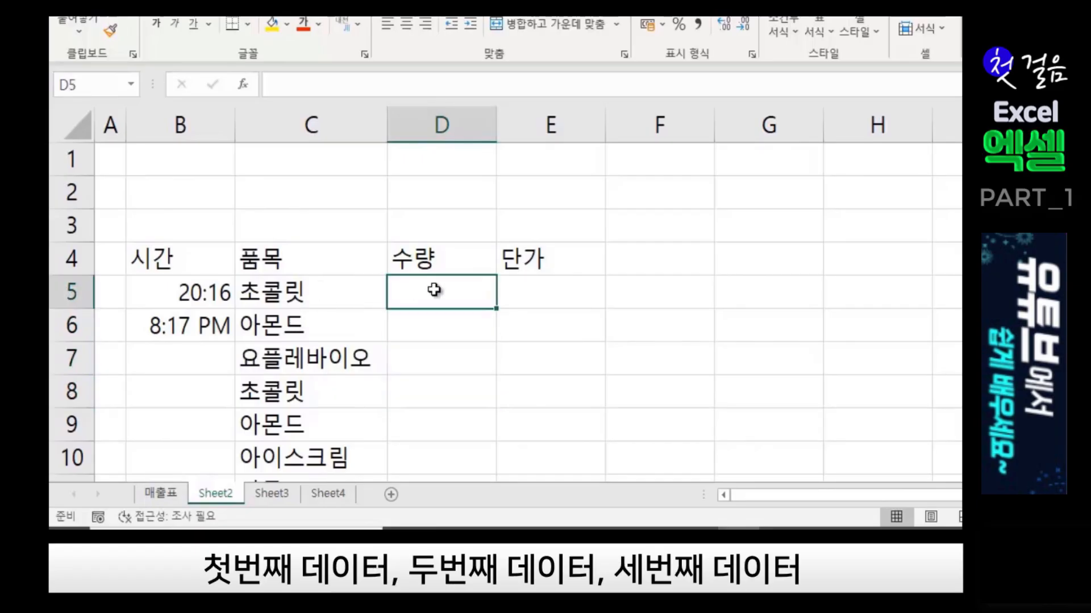
{"action": "left_click_drag", "start_coordinate": [435, 290], "coordinate": [438, 361]}
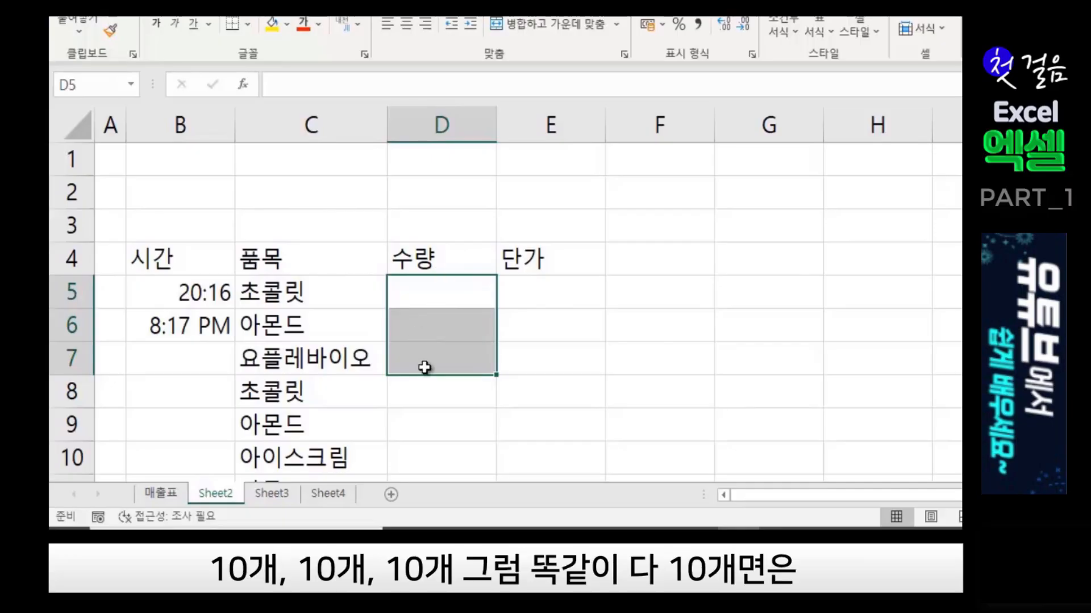
{"action": "left_click", "coordinate": [670, 352]}
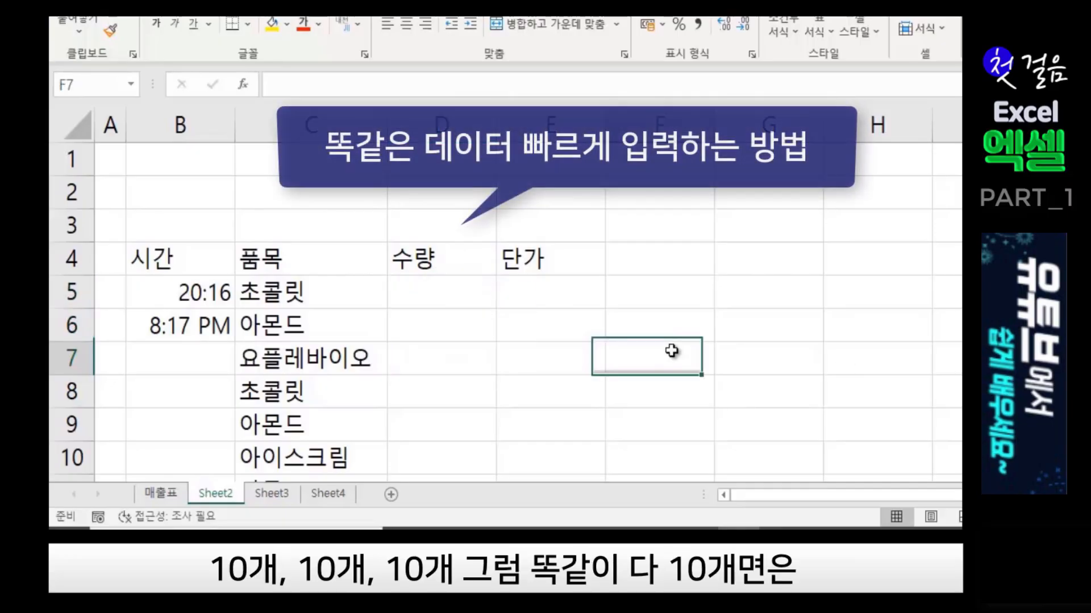
Enter the quantity 10 one cell at a time in D5, D6 and D7 under 수량.
{"action": "left_click", "coordinate": [427, 290]}
{"action": "key", "text": "Return"}
{"action": "key", "text": "Return"}
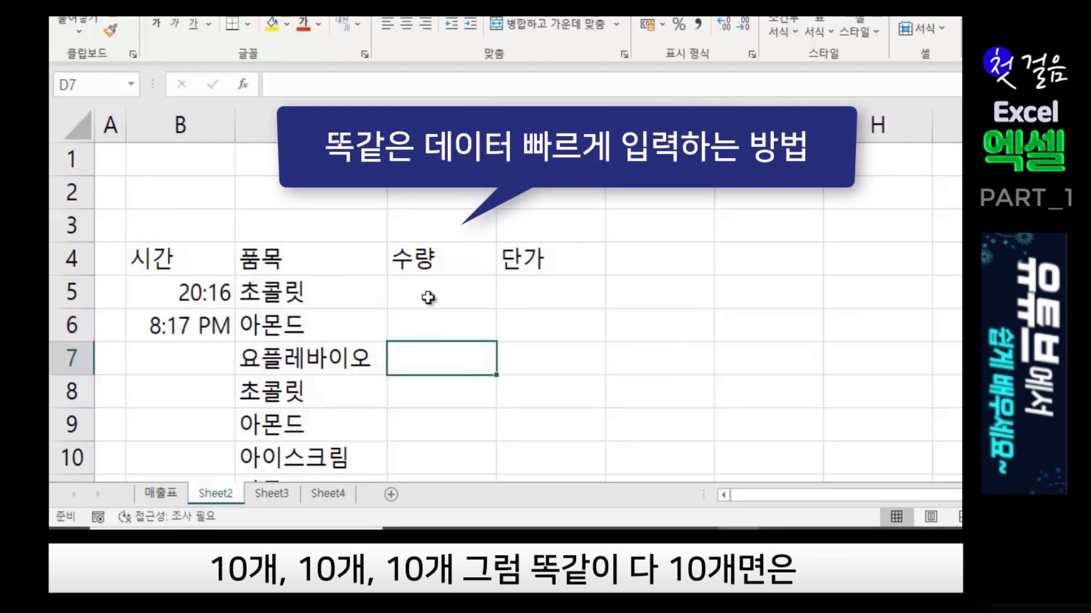
{"action": "left_click", "coordinate": [477, 281]}
{"action": "type", "text": "10"}
{"action": "key", "text": "Return"}
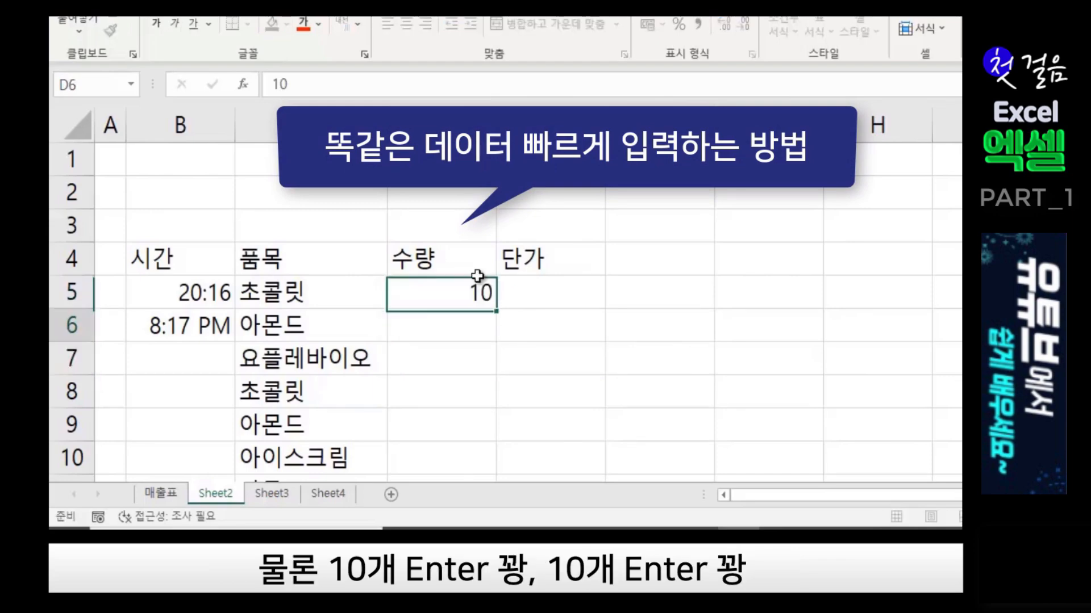
{"action": "type", "text": "10"}
{"action": "key", "text": "Return"}
{"action": "type", "text": "10"}
{"action": "key", "text": "Return"}
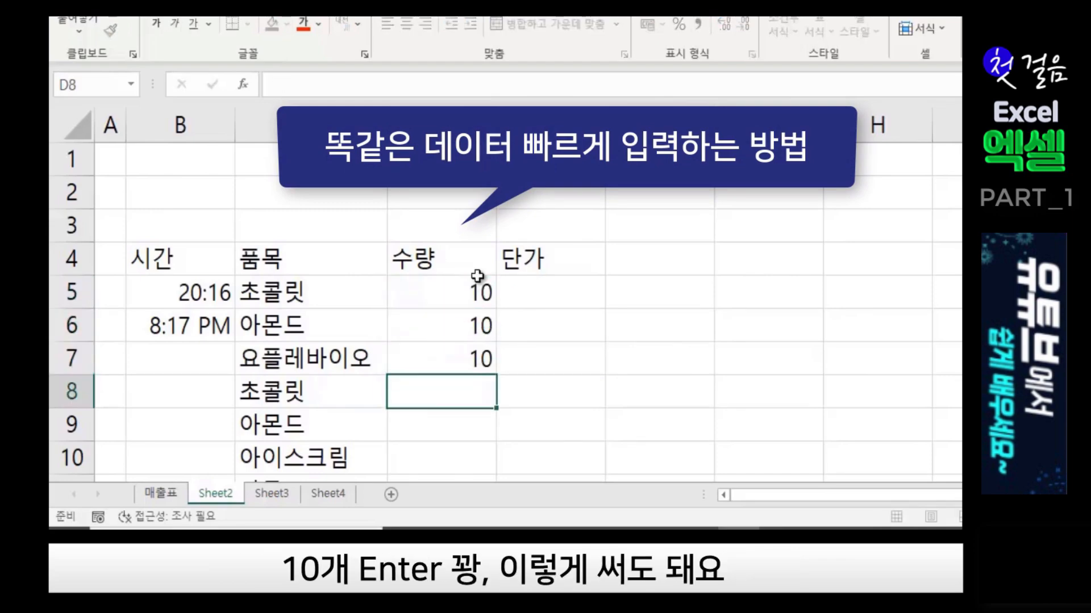
Clear the three quantities in D5:D7.
{"action": "left_click", "coordinate": [605, 381]}
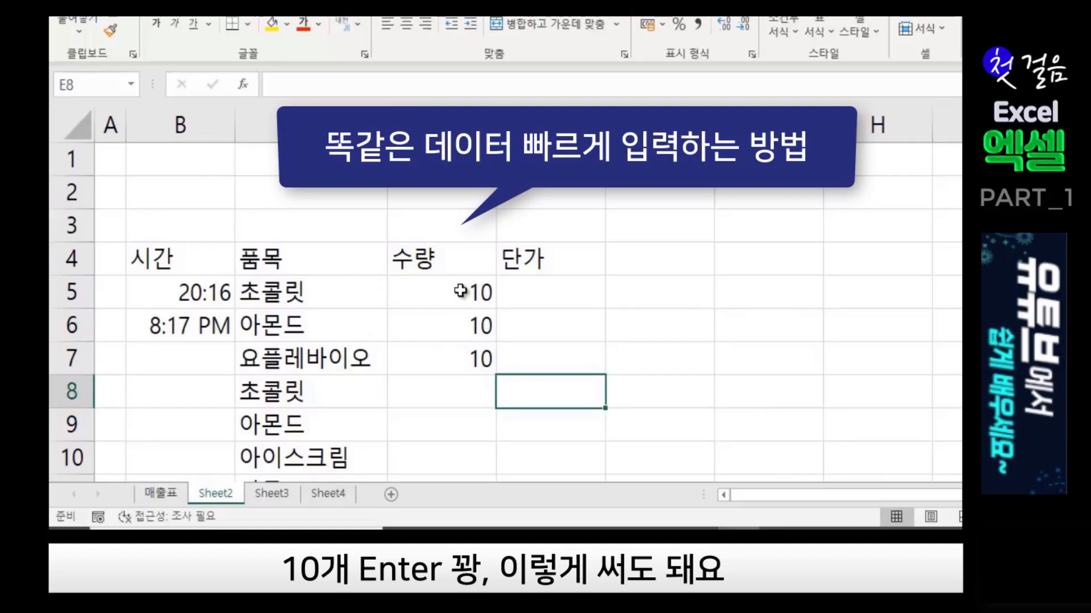
{"action": "left_click_drag", "start_coordinate": [468, 292], "coordinate": [461, 346]}
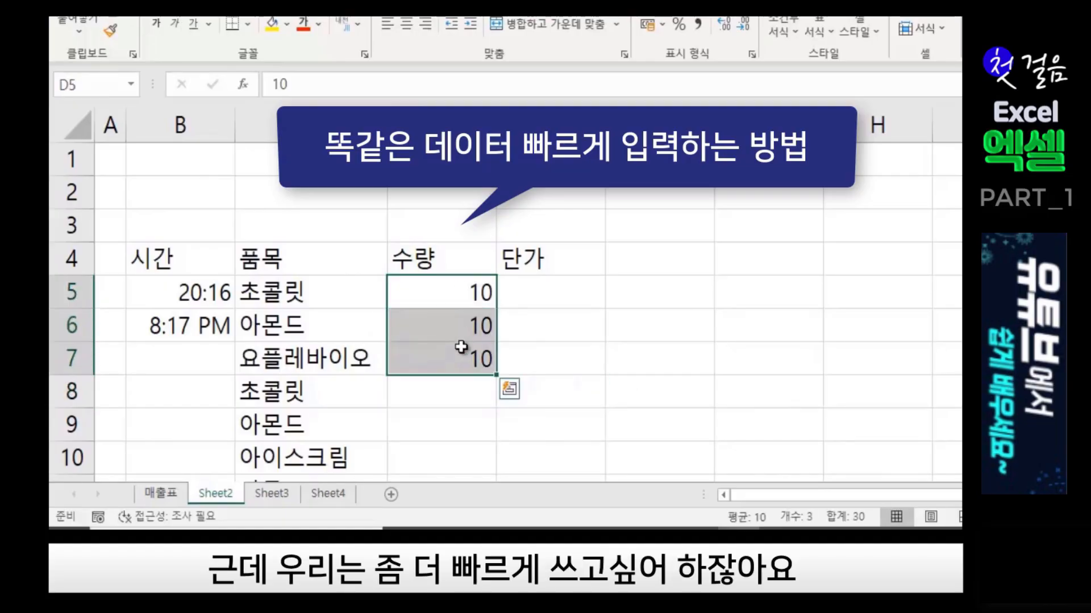
{"action": "key", "text": "Delete"}
{"action": "left_click", "coordinate": [588, 328]}
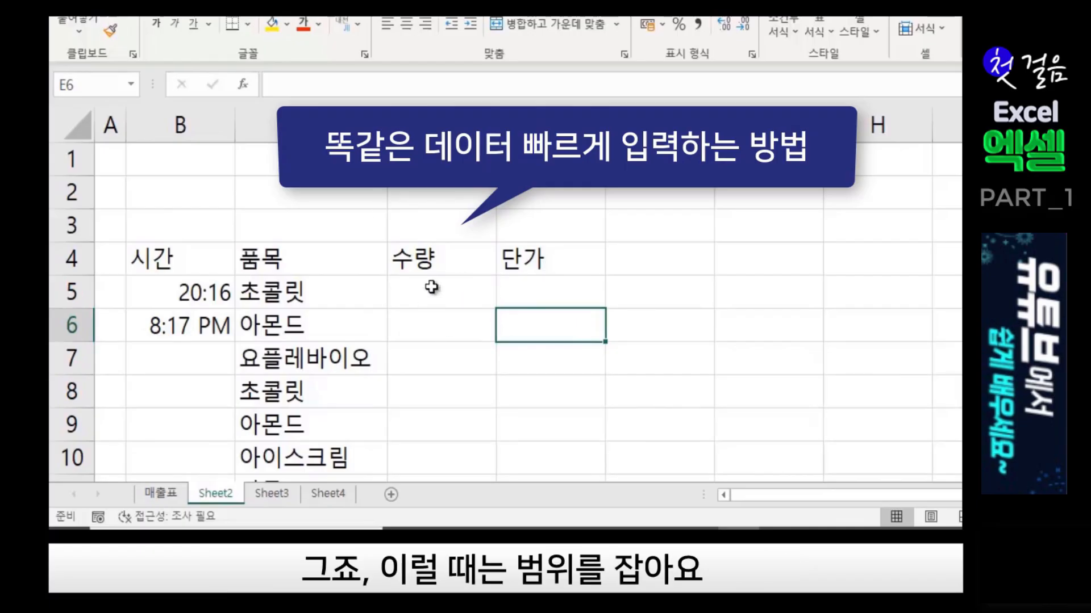
Fill the whole range D5:D7 with the quantity 10 in a single entry.
{"action": "left_click_drag", "start_coordinate": [431, 288], "coordinate": [432, 365]}
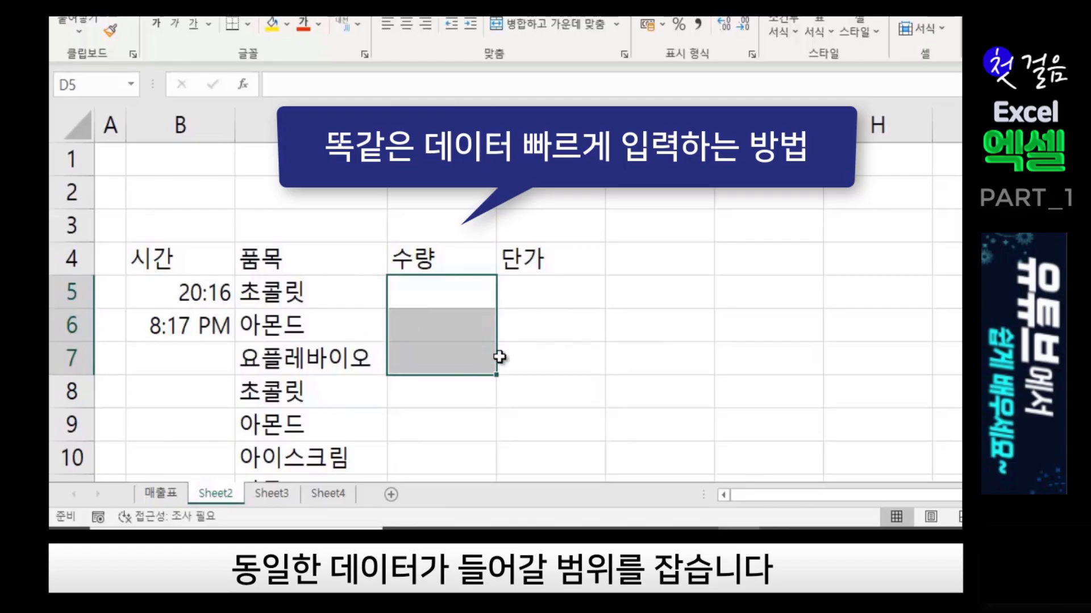
{"action": "type", "text": "10"}
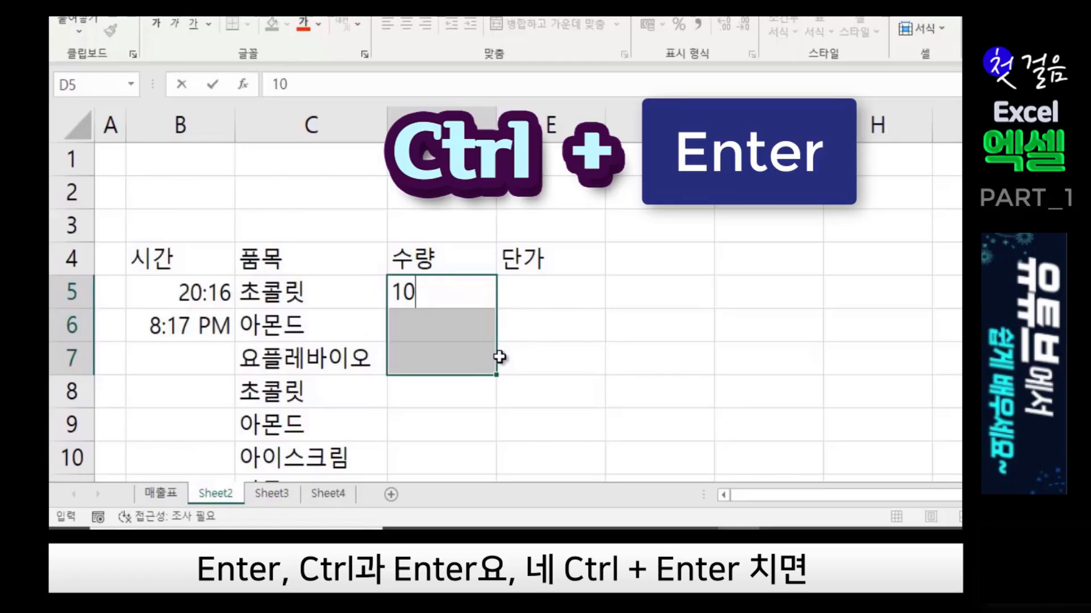
{"action": "key", "text": "ctrl+Return"}
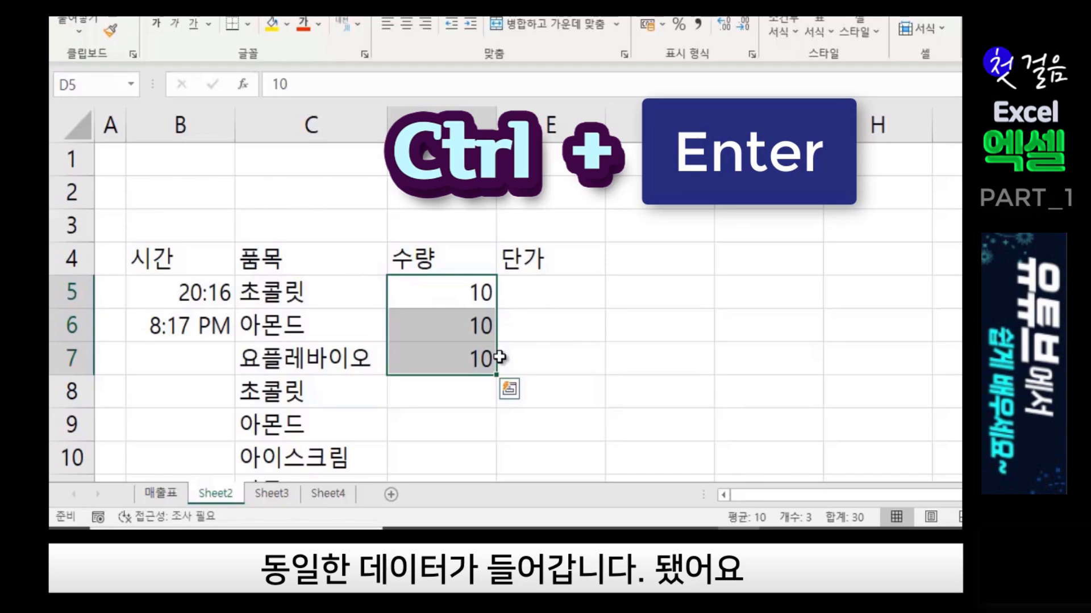
{"action": "left_click", "coordinate": [609, 349]}
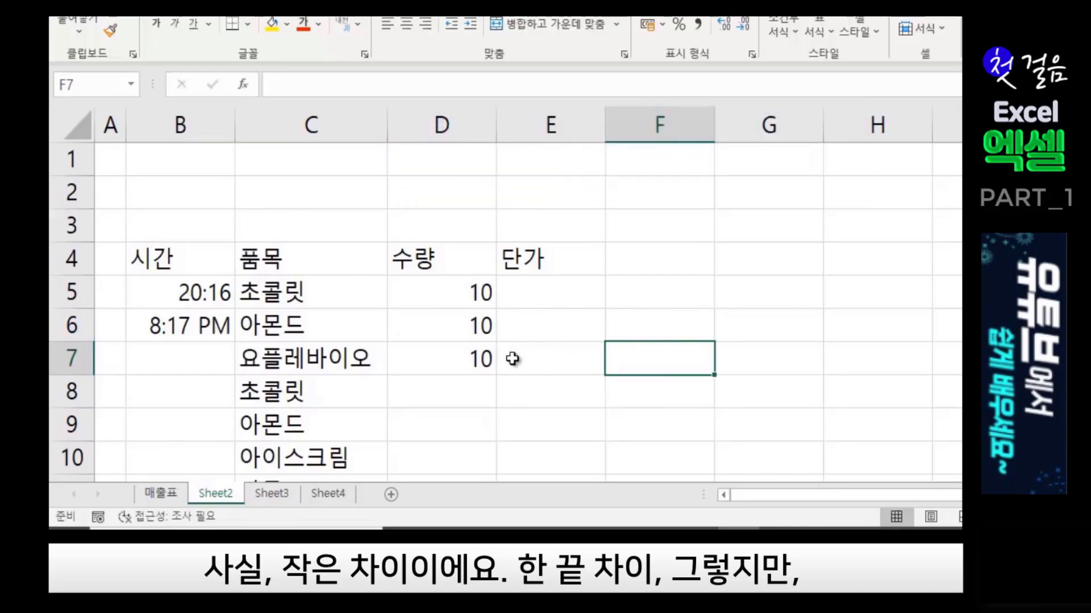
{"action": "left_click", "coordinate": [466, 297]}
{"action": "left_click", "coordinate": [448, 335]}
{"action": "left_click", "coordinate": [450, 367]}
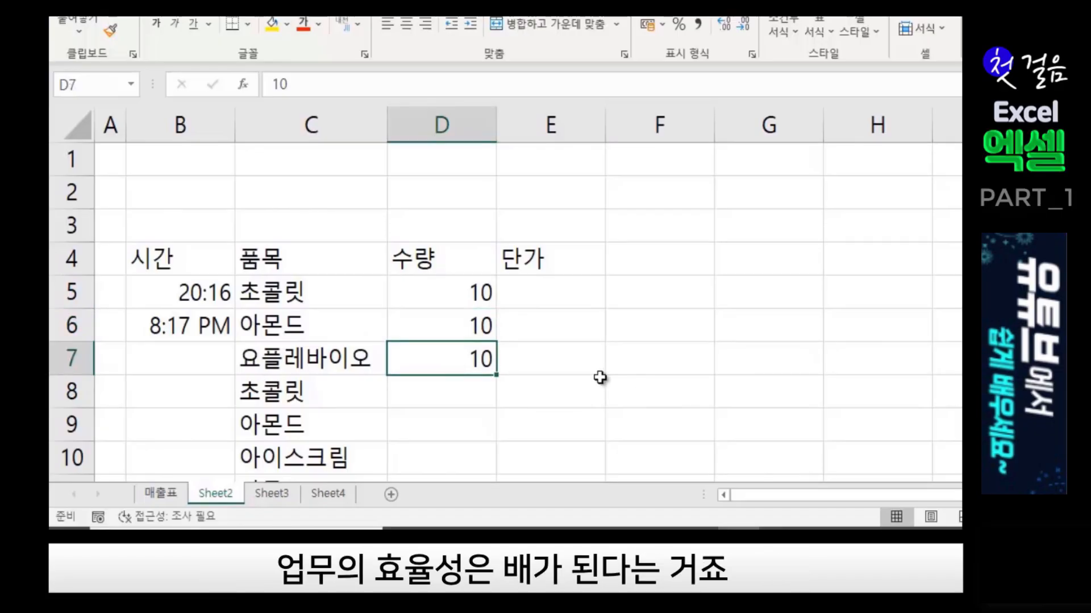
{"action": "scroll", "coordinate": [602, 383], "scroll_direction": "down", "scroll_amount": 3}
{"action": "scroll", "coordinate": [601, 378], "scroll_direction": "up", "scroll_amount": 3}
{"action": "scroll", "coordinate": [600, 378], "scroll_direction": "down", "scroll_amount": 2}
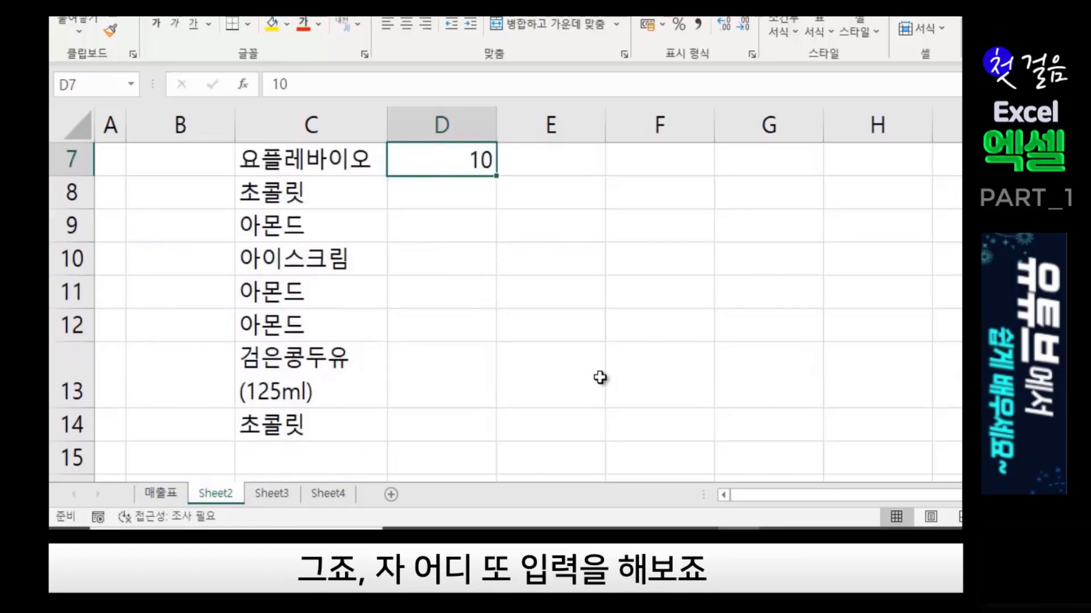
Fill the range D8:D11 under 수량 with the quantity 5 in a single entry.
{"action": "left_click", "coordinate": [511, 297]}
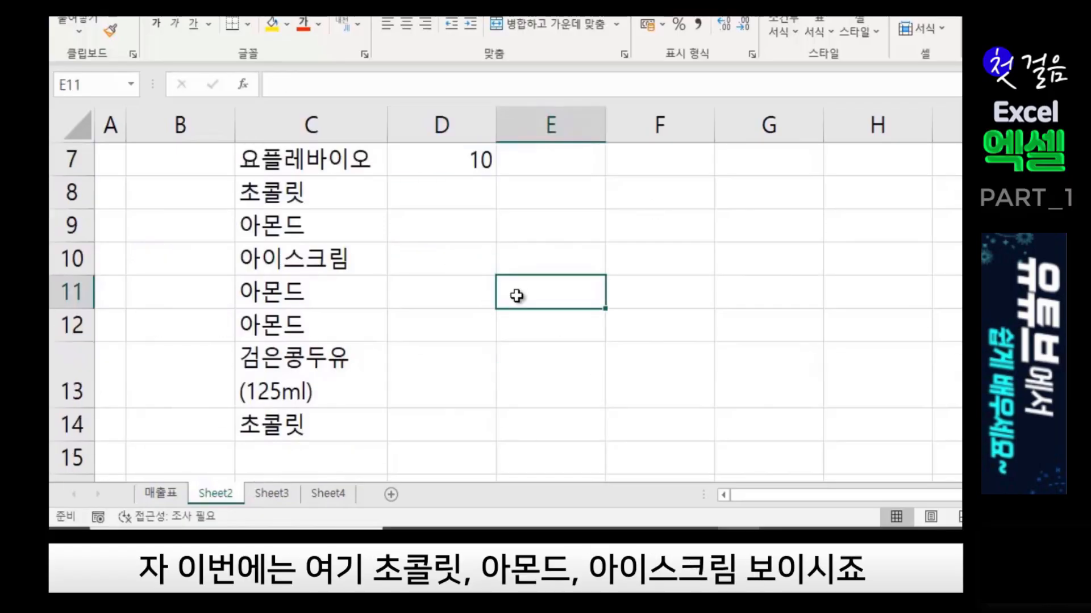
{"action": "scroll", "coordinate": [509, 296], "scroll_direction": "up", "scroll_amount": 1}
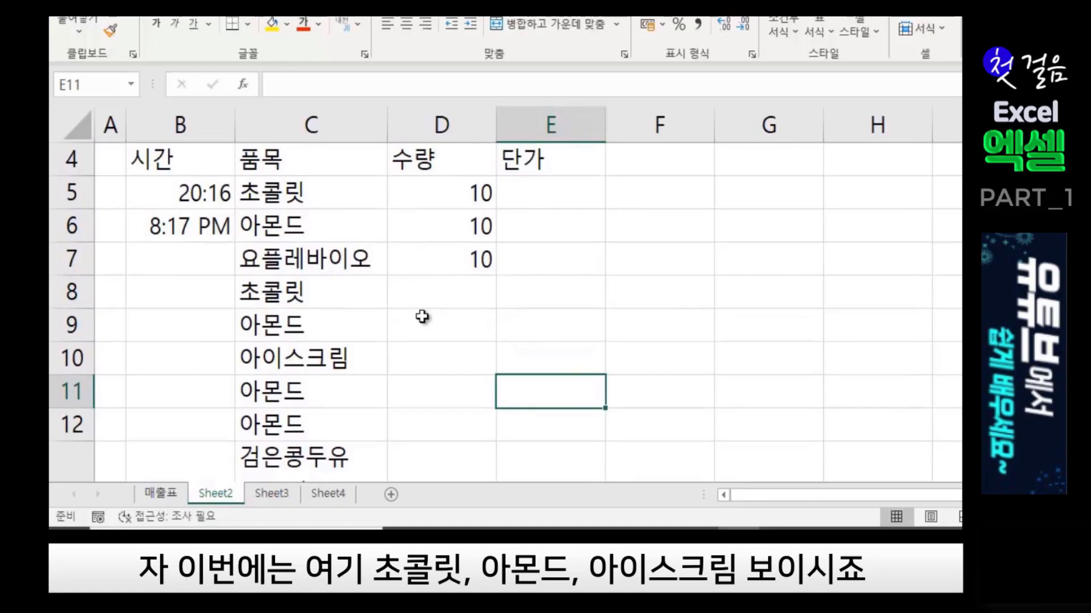
{"action": "left_click", "coordinate": [430, 293]}
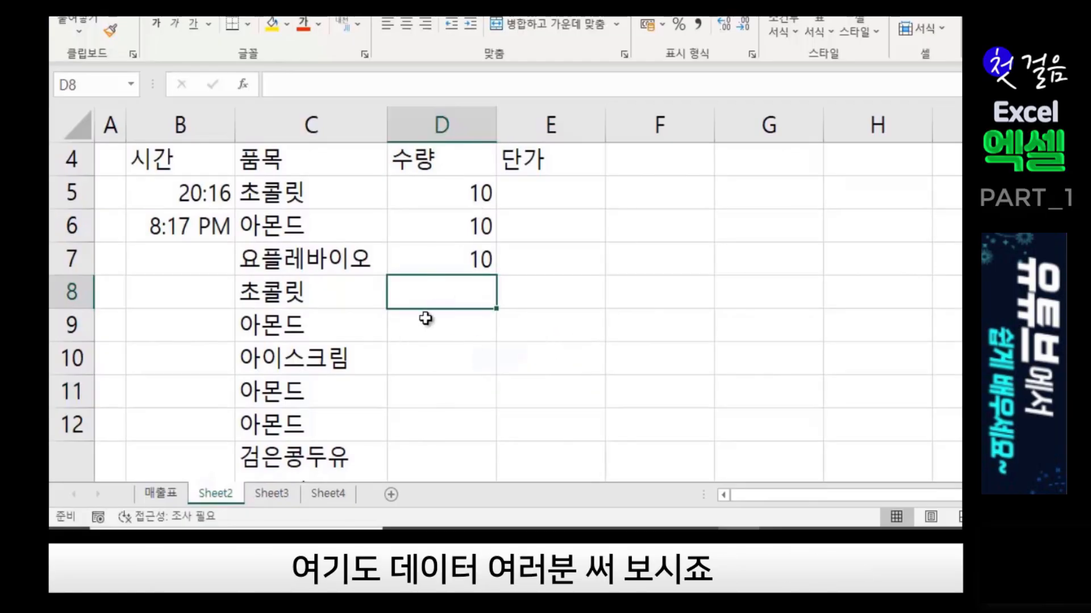
{"action": "left_click_drag", "start_coordinate": [432, 295], "coordinate": [427, 402]}
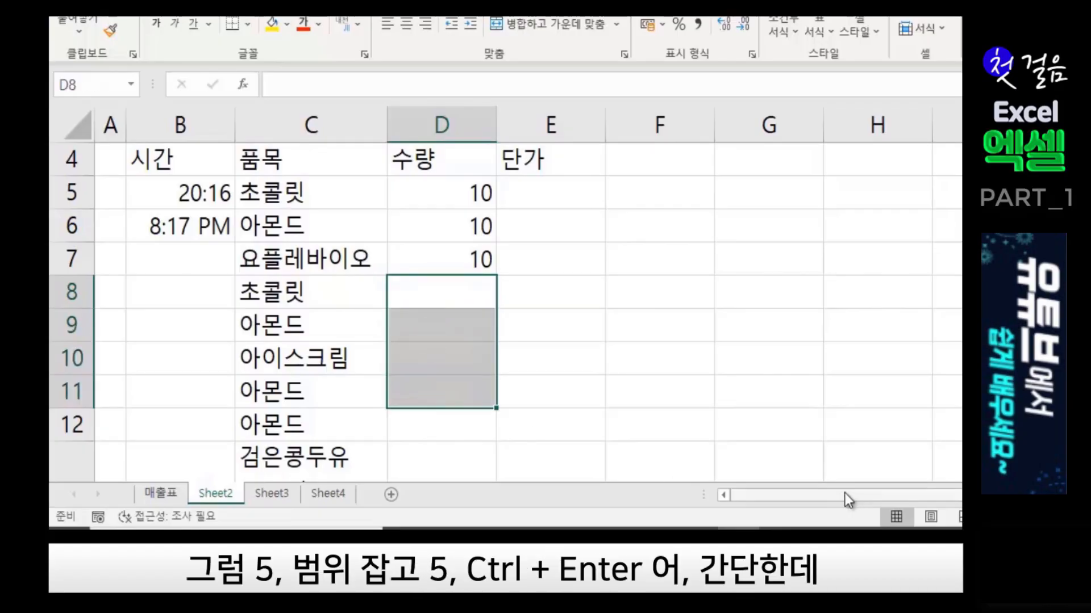
{"action": "type", "text": "5"}
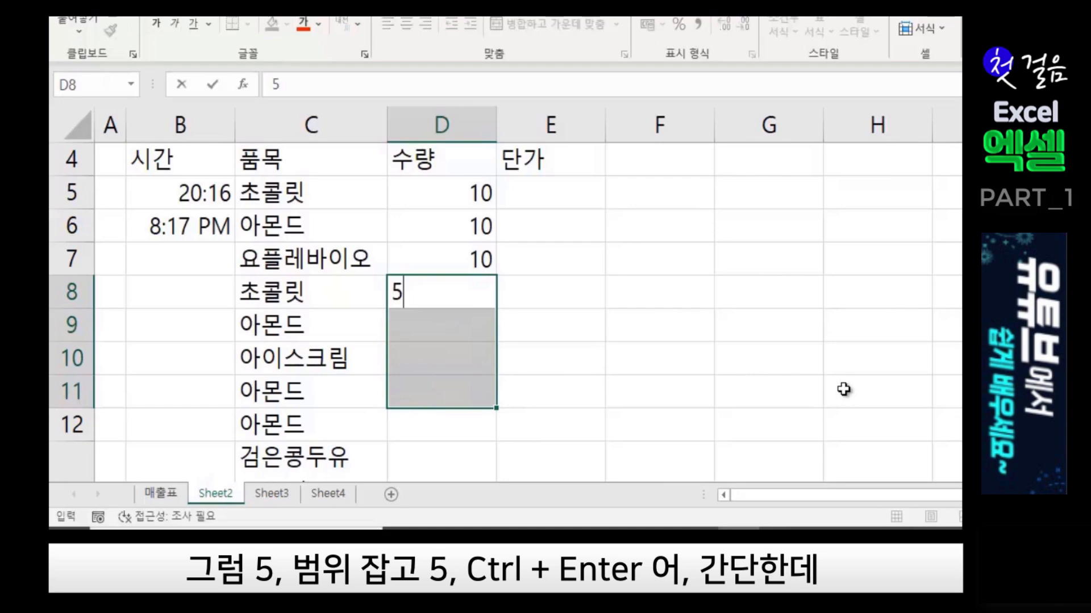
{"action": "key", "text": "ctrl+Return"}
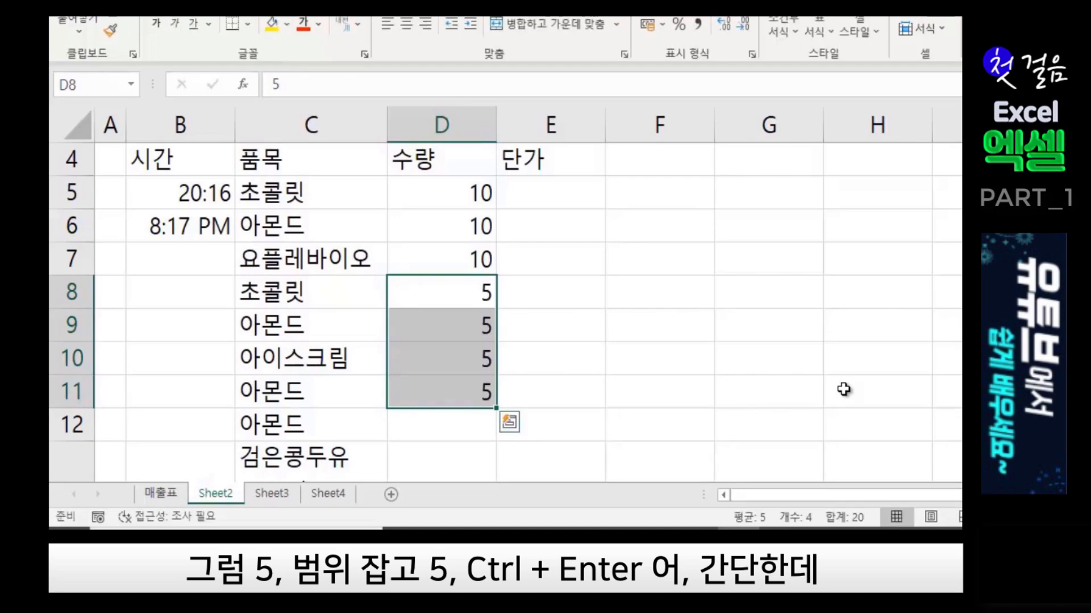
Enter the remaining quantities 12, 4 and 5 in D12, D13 and D14.
{"action": "left_click", "coordinate": [440, 422]}
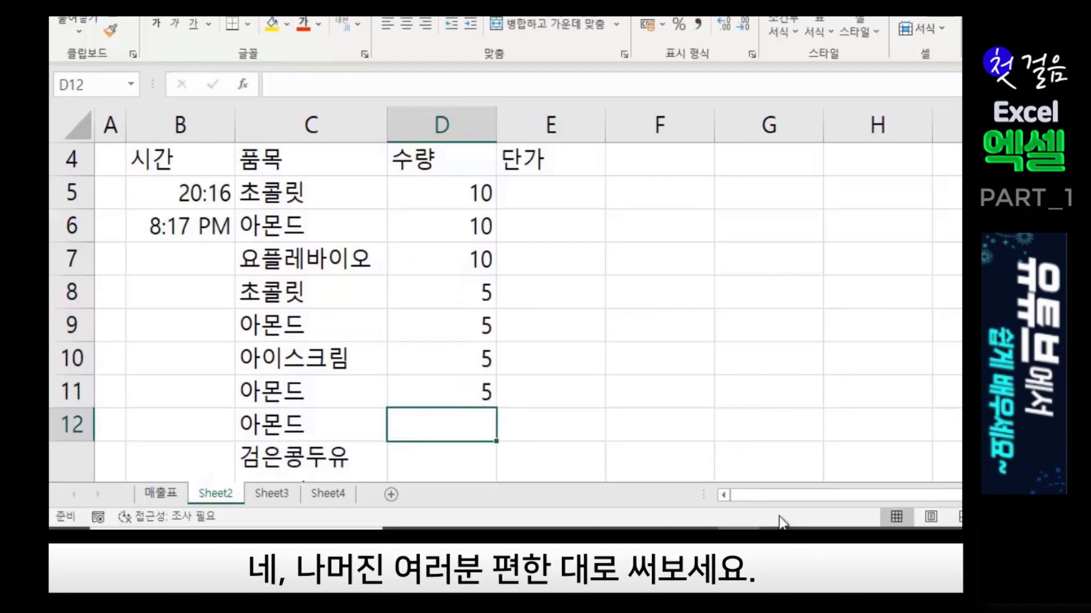
{"action": "type", "text": "12"}
{"action": "key", "text": "Return"}
{"action": "type", "text": "4"}
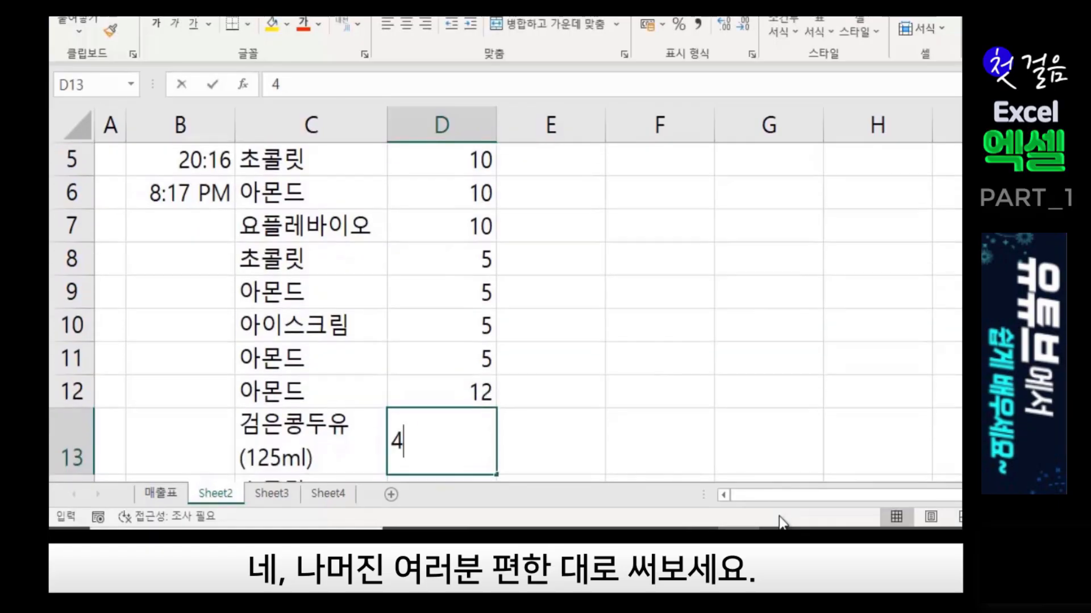
{"action": "key", "text": "Return"}
{"action": "type", "text": "5"}
{"action": "key", "text": "Return"}
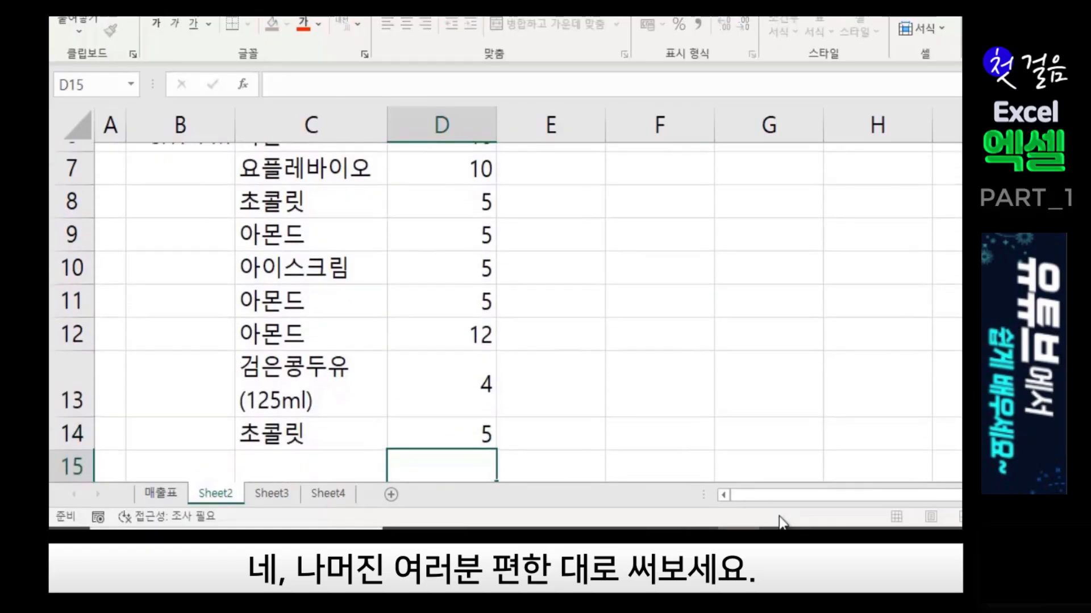
{"action": "scroll", "coordinate": [231, 307], "scroll_direction": "up", "scroll_amount": 2}
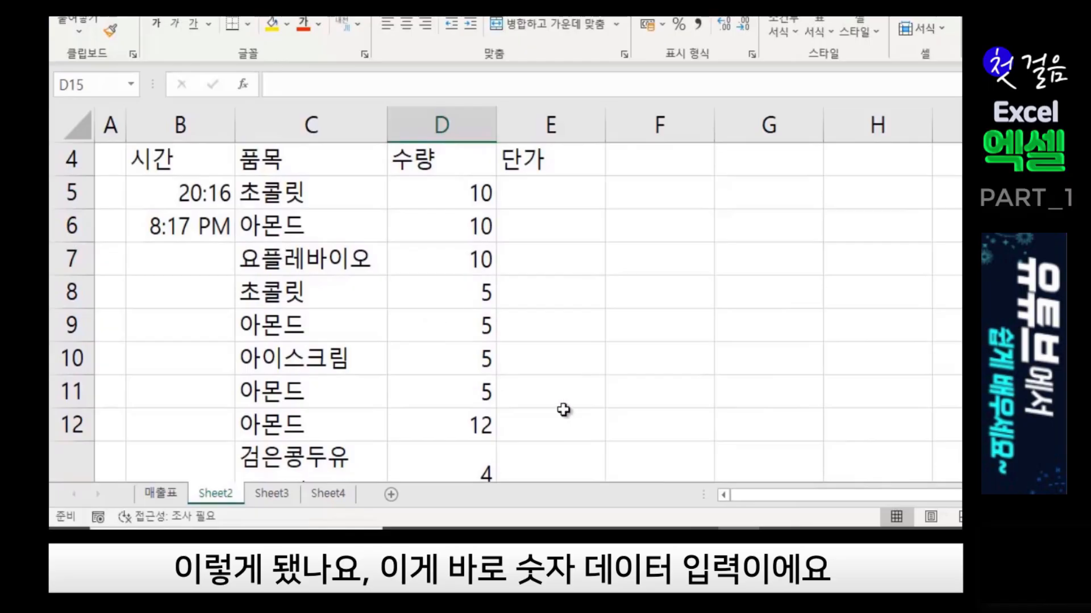
Examine the numeric entries in the 수량 column, from D5 down to D12.
{"action": "left_click", "coordinate": [566, 283]}
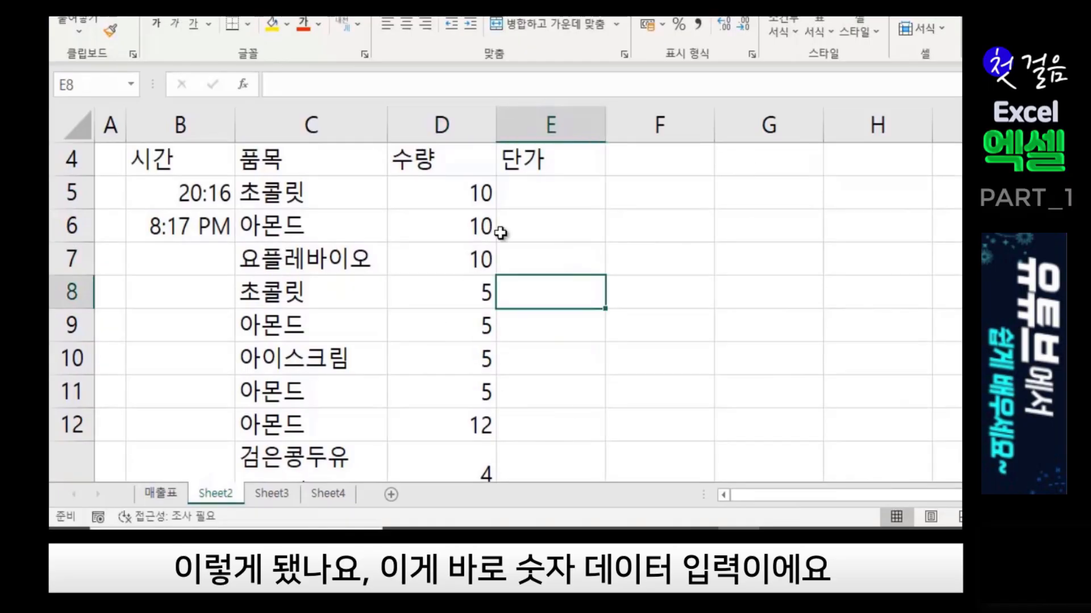
{"action": "left_click", "coordinate": [457, 199]}
{"action": "left_click", "coordinate": [469, 254]}
{"action": "left_click", "coordinate": [462, 292]}
{"action": "left_click", "coordinate": [449, 364]}
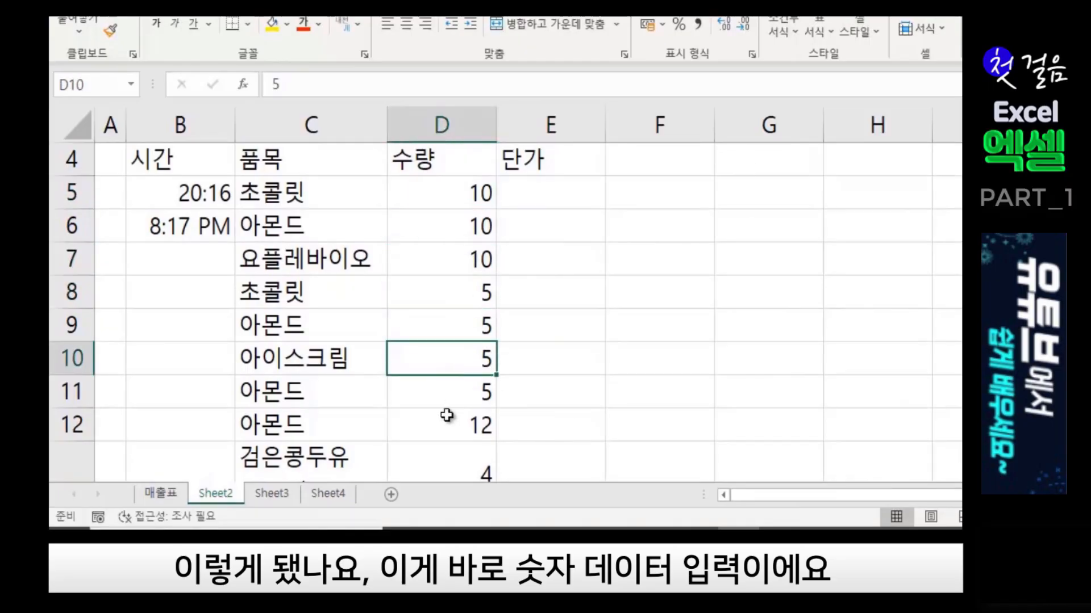
{"action": "left_click", "coordinate": [445, 417]}
{"action": "left_click", "coordinate": [661, 337]}
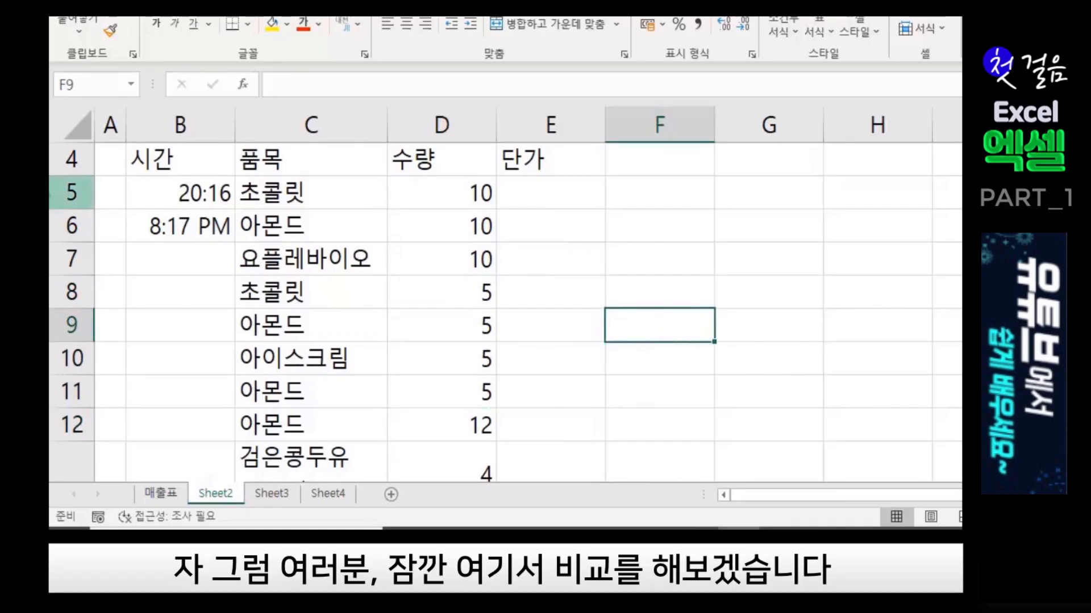
Insert the current time in B7 under 시간, beside 요플레바이오.
{"action": "left_click", "coordinate": [190, 256]}
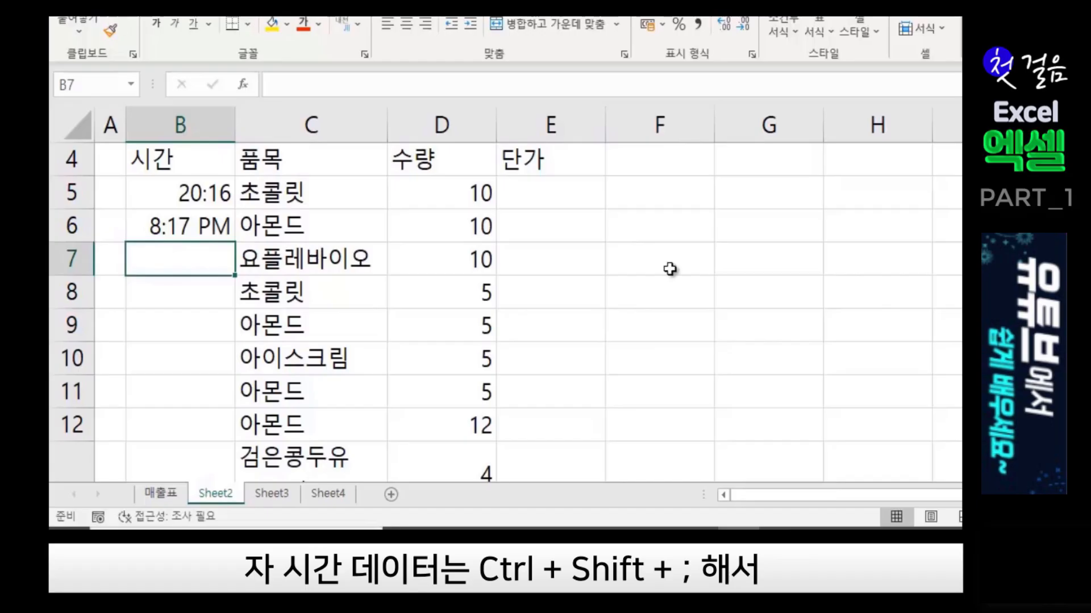
{"action": "key", "text": "ctrl+shift+semicolon"}
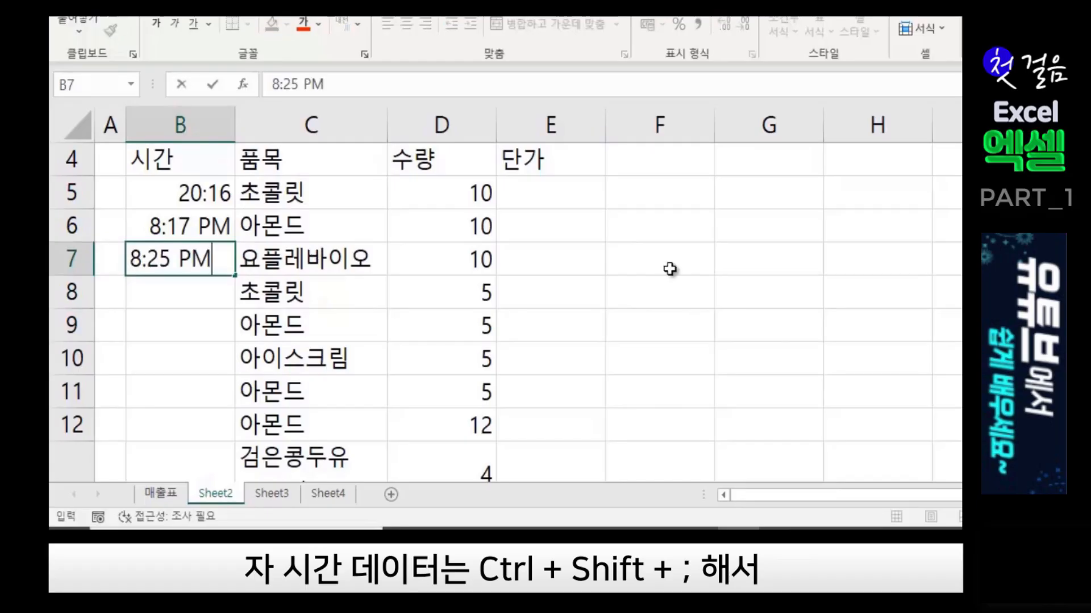
{"action": "key", "text": "Return"}
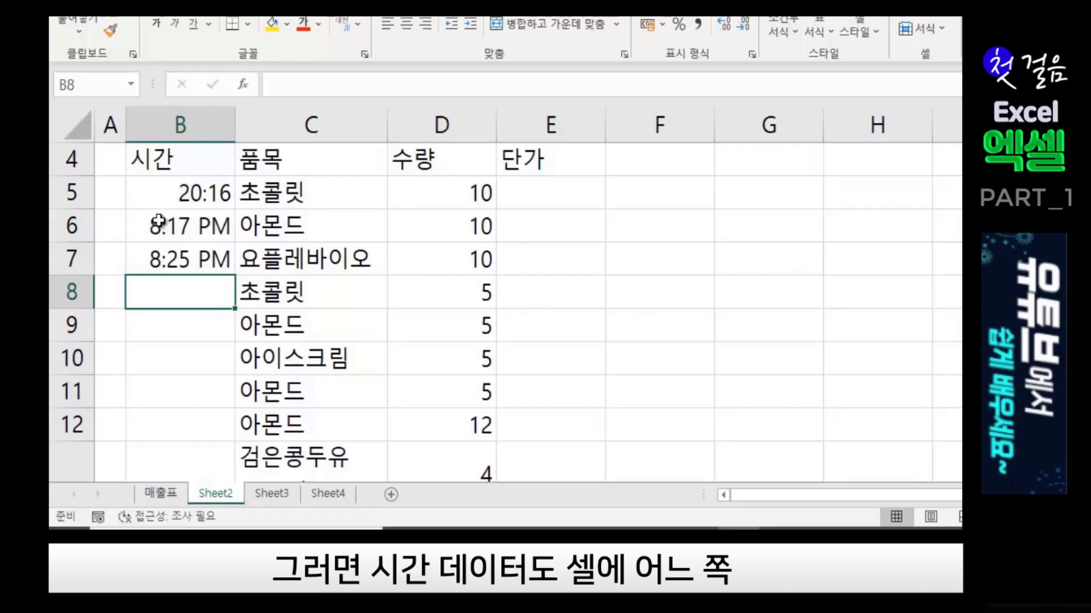
Compare how the times in B5:B7, the quantities in D5:D9 and the item names in C5:C8 are aligned in their cells.
{"action": "left_click", "coordinate": [155, 196]}
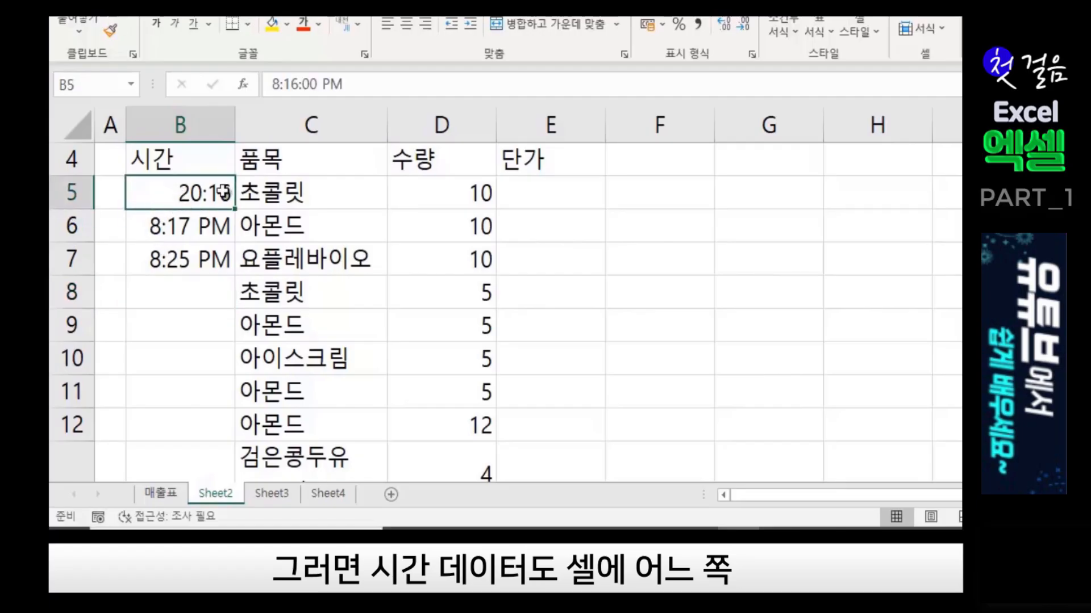
{"action": "left_click", "coordinate": [170, 227]}
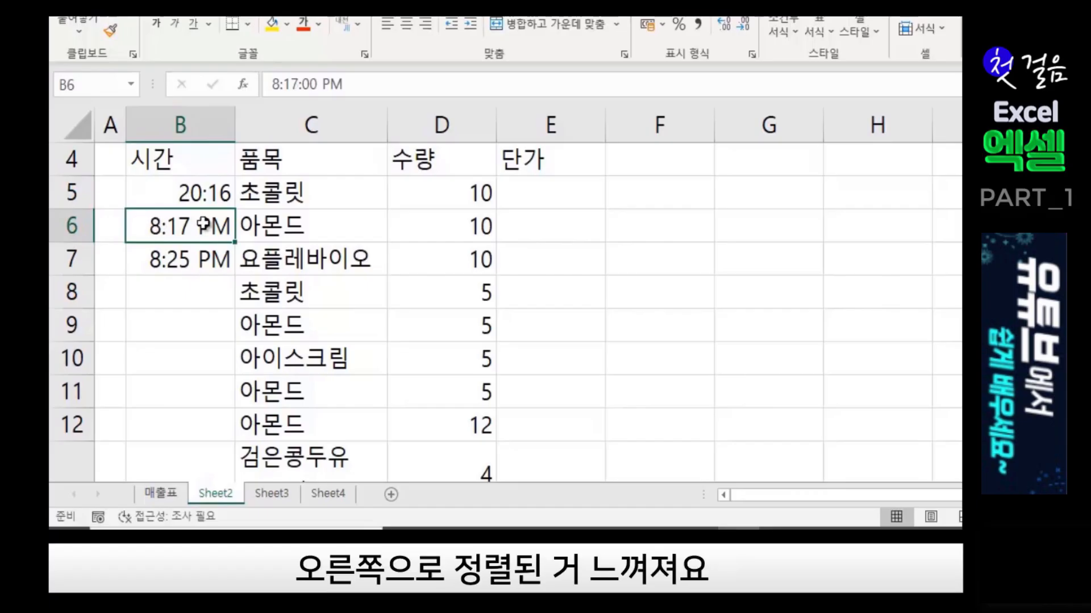
{"action": "left_click", "coordinate": [197, 253]}
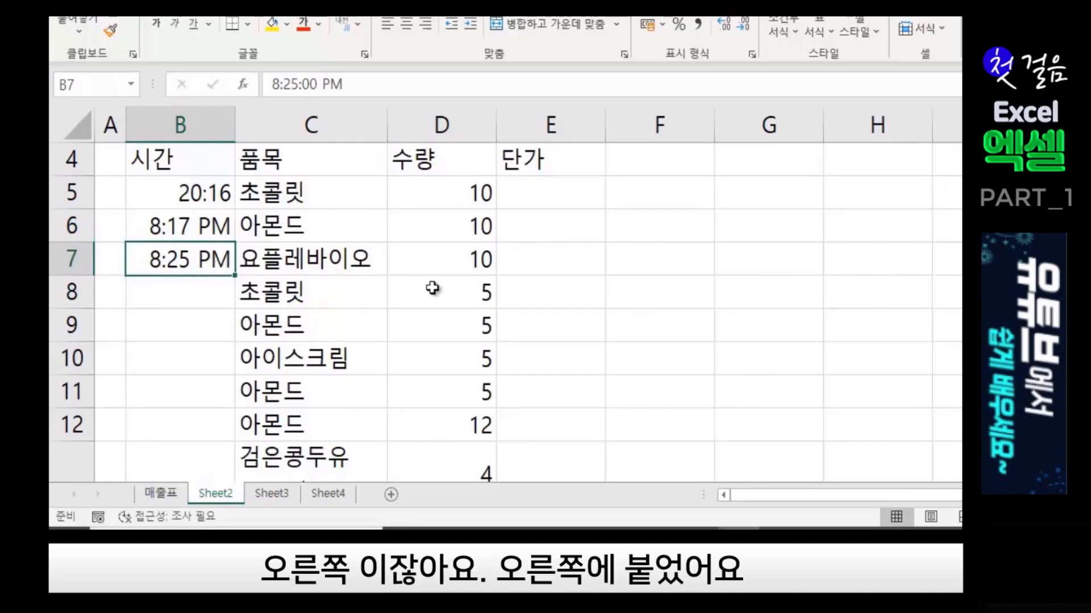
{"action": "left_click", "coordinate": [464, 191]}
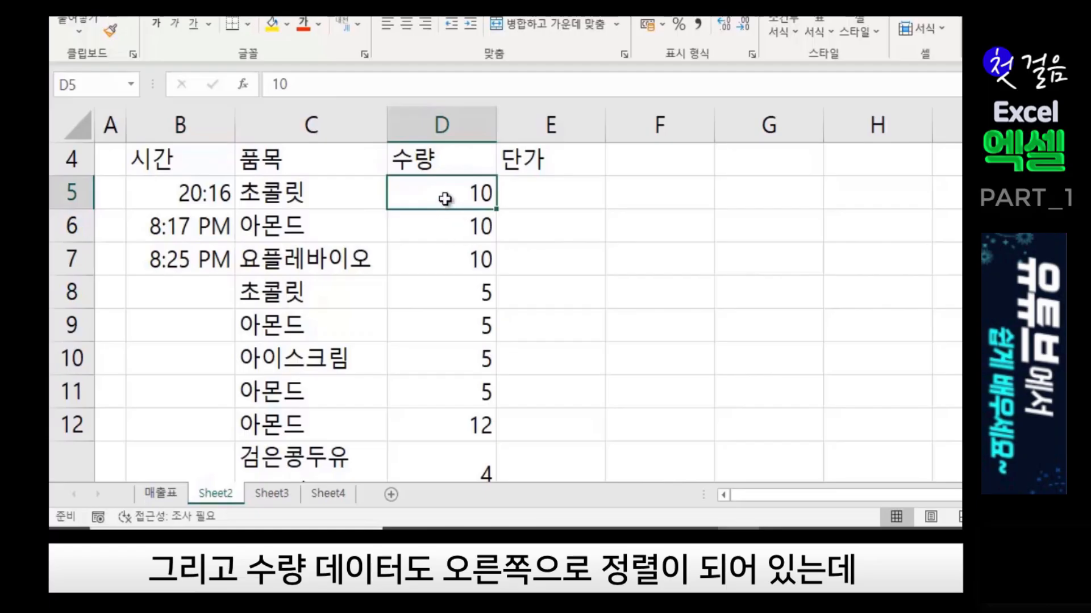
{"action": "left_click", "coordinate": [480, 226]}
{"action": "left_click", "coordinate": [479, 260]}
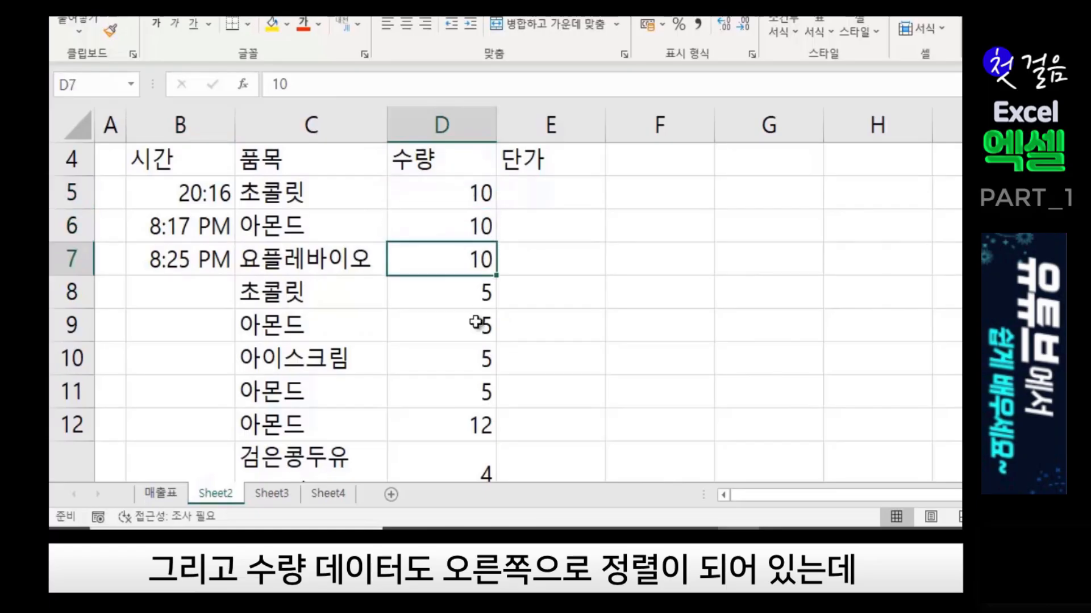
{"action": "left_click", "coordinate": [477, 297]}
{"action": "left_click", "coordinate": [480, 332]}
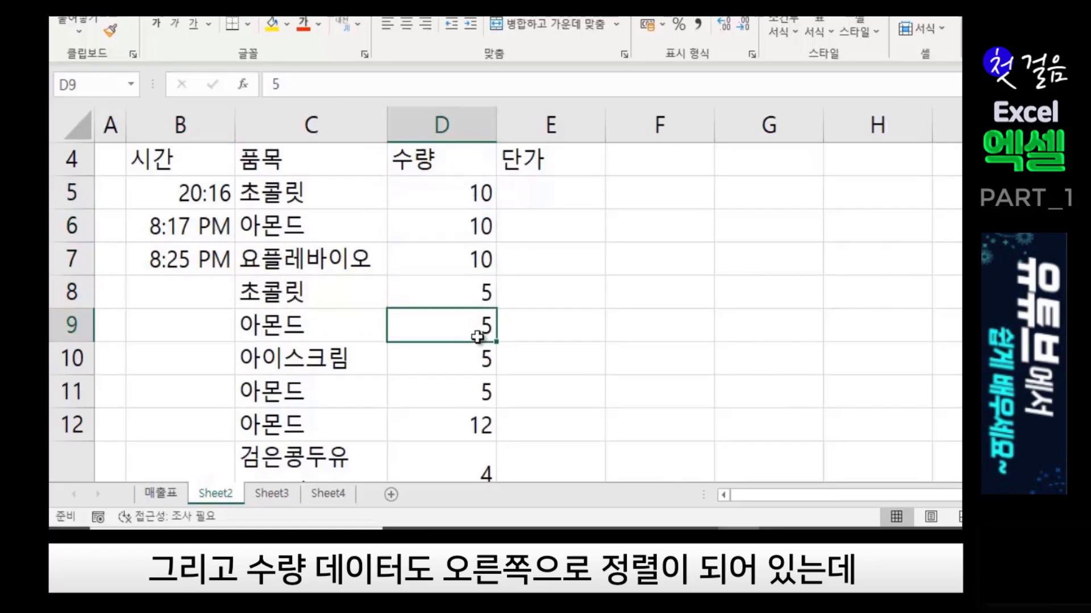
{"action": "left_click", "coordinate": [301, 189]}
{"action": "left_click", "coordinate": [311, 227]}
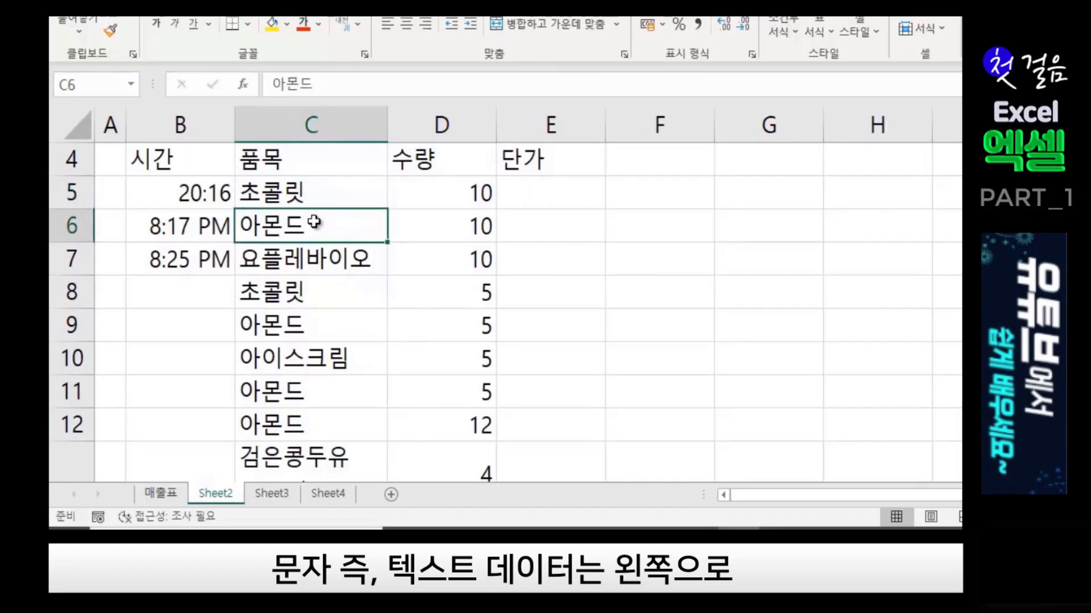
{"action": "left_click", "coordinate": [309, 194]}
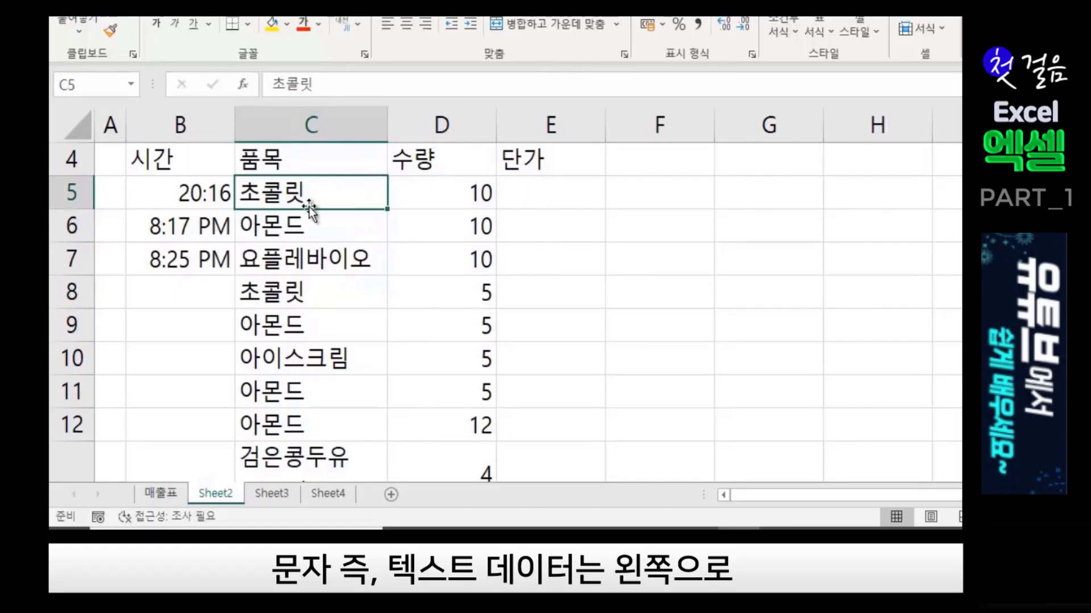
{"action": "left_click", "coordinate": [281, 231]}
{"action": "left_click", "coordinate": [289, 265]}
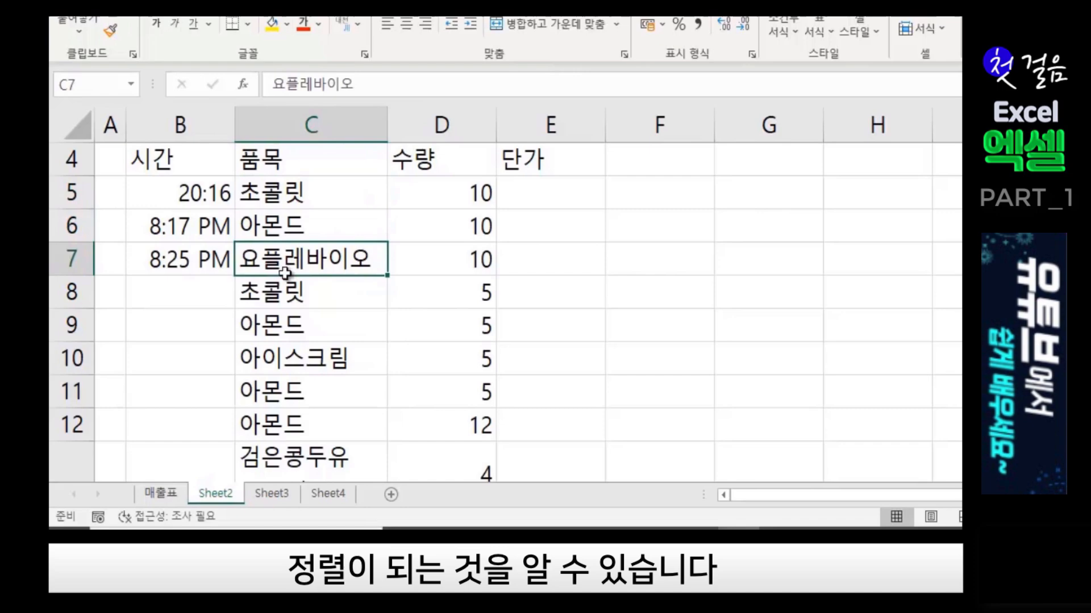
{"action": "left_click", "coordinate": [265, 299]}
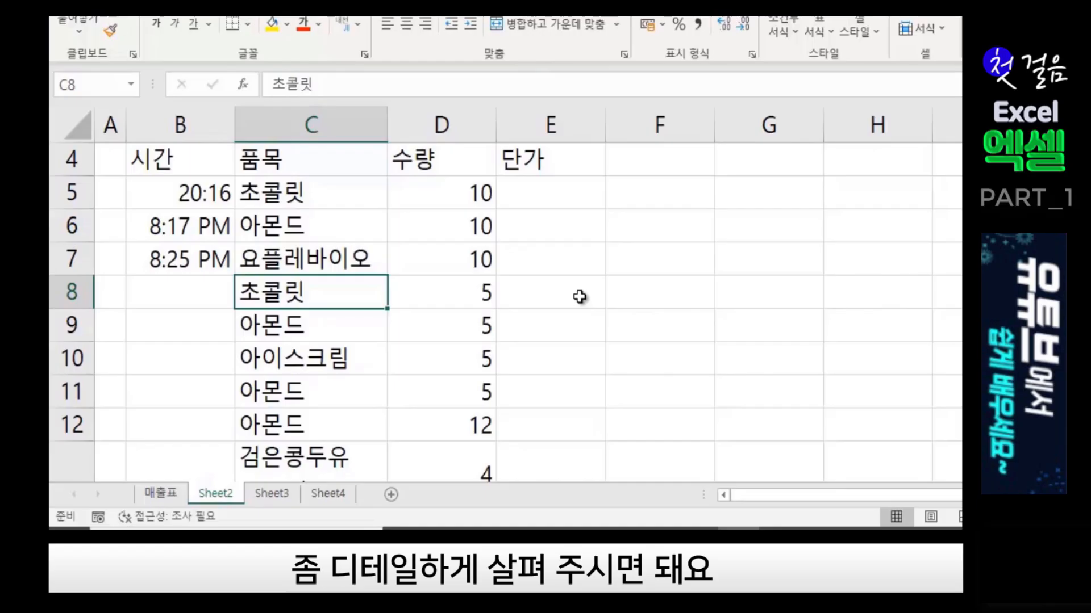
Look through the empty 단가 column from E5 down to E12, checking which cells belong to the 아몬드 rows.
{"action": "left_click", "coordinate": [554, 197]}
{"action": "left_click", "coordinate": [568, 283]}
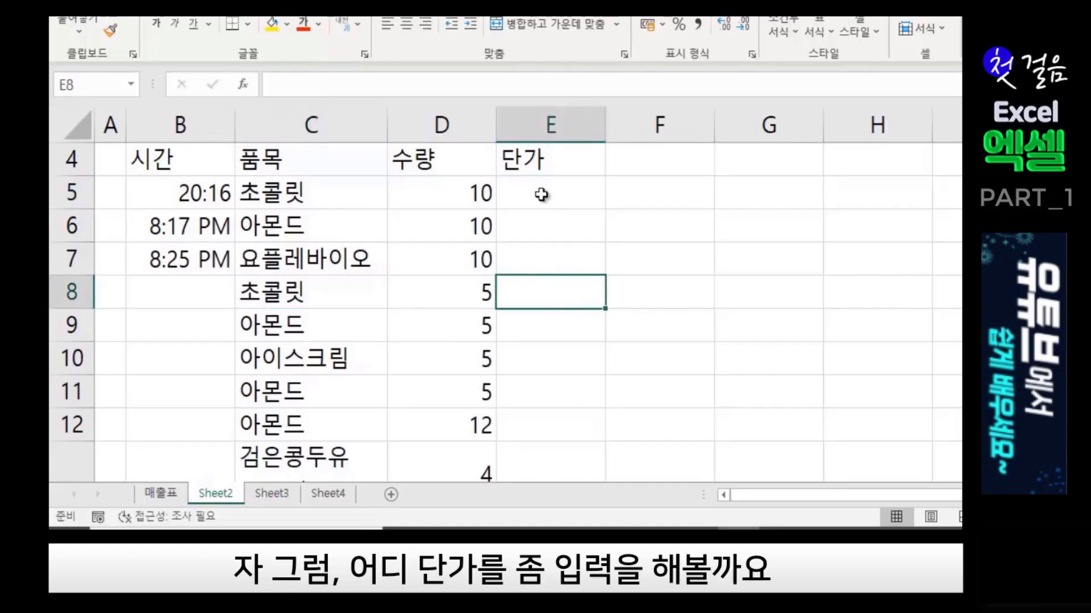
{"action": "key", "text": "Up"}
{"action": "key", "text": "Up"}
{"action": "key", "text": "Up"}
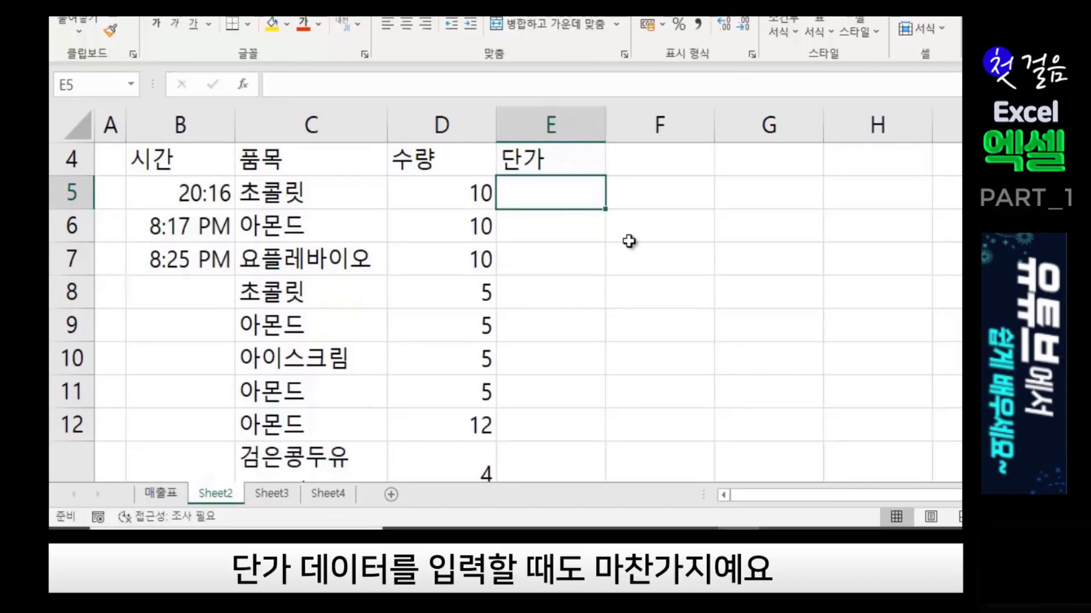
{"action": "left_click", "coordinate": [532, 230]}
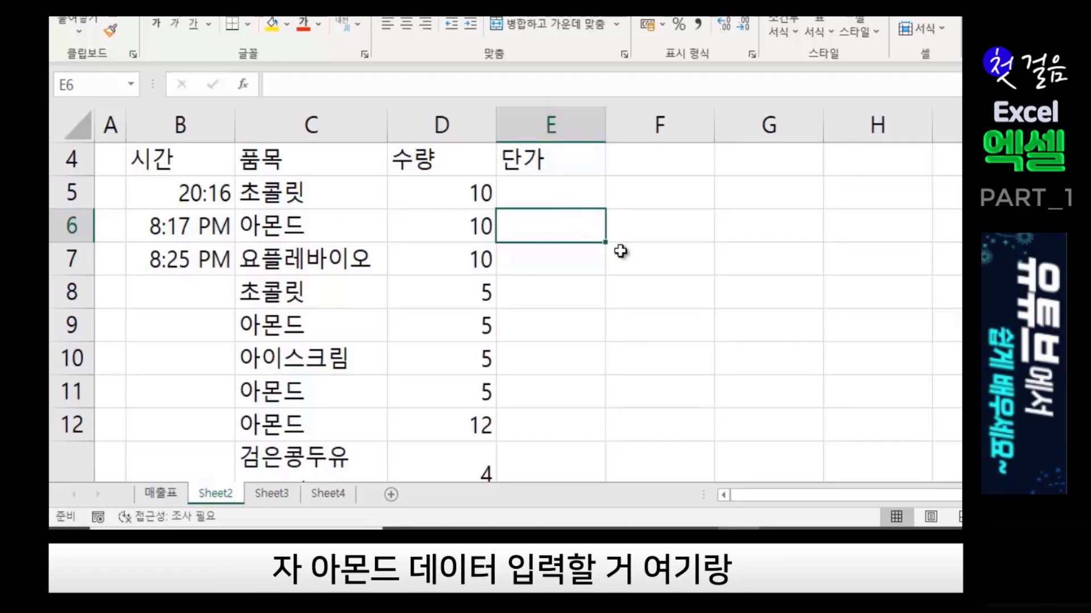
{"action": "left_click", "coordinate": [530, 327]}
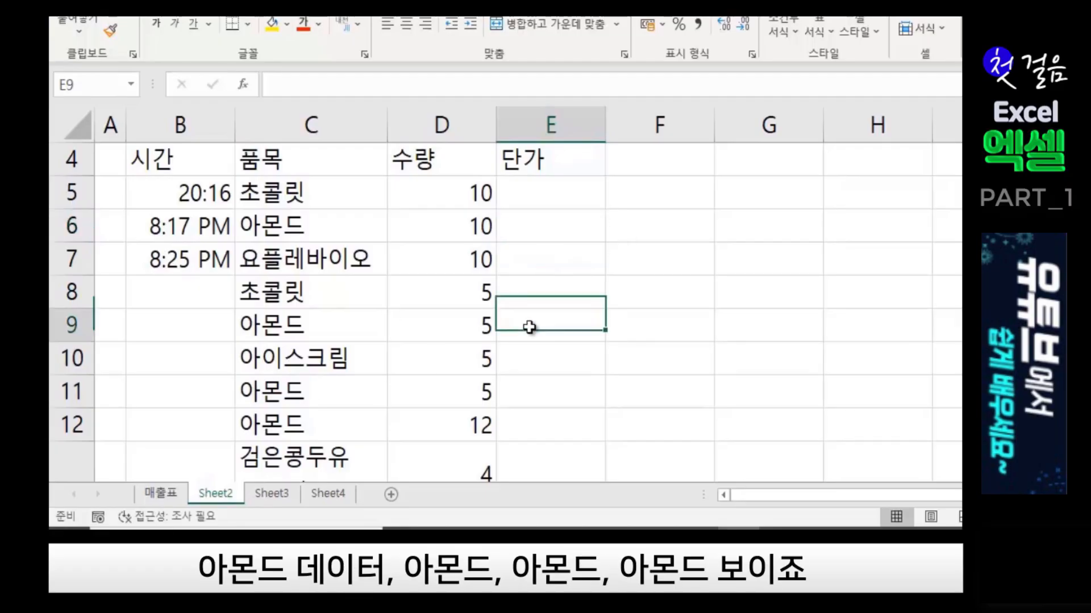
{"action": "left_click", "coordinate": [528, 388]}
{"action": "left_click", "coordinate": [528, 426]}
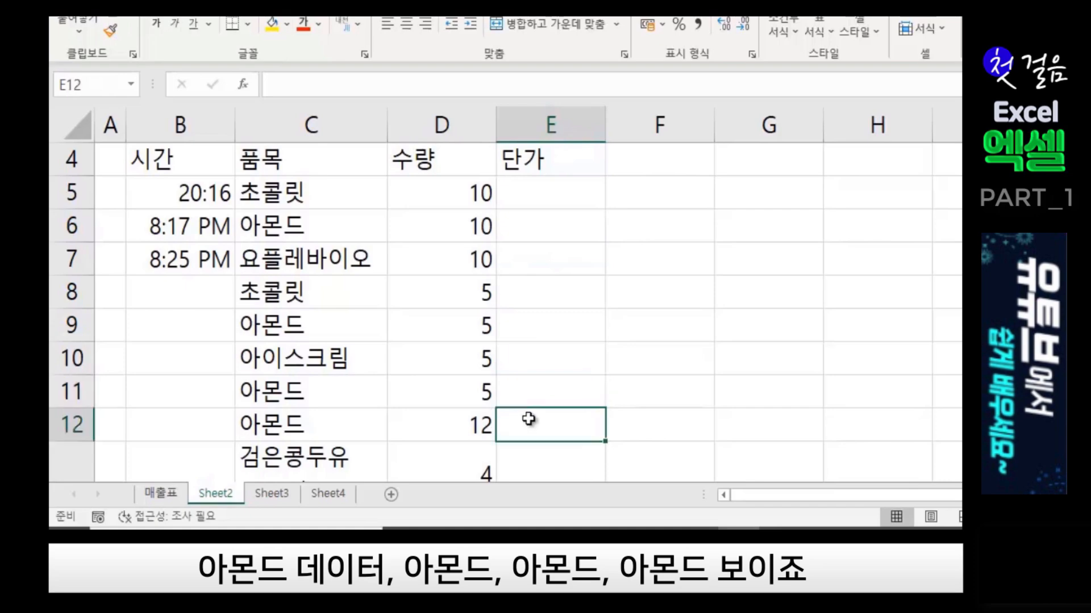
Enter 2500 at once in the 단가 cells of all four 아몬드 rows: E6, E9, E11 and E12.
{"action": "left_click", "coordinate": [542, 227]}
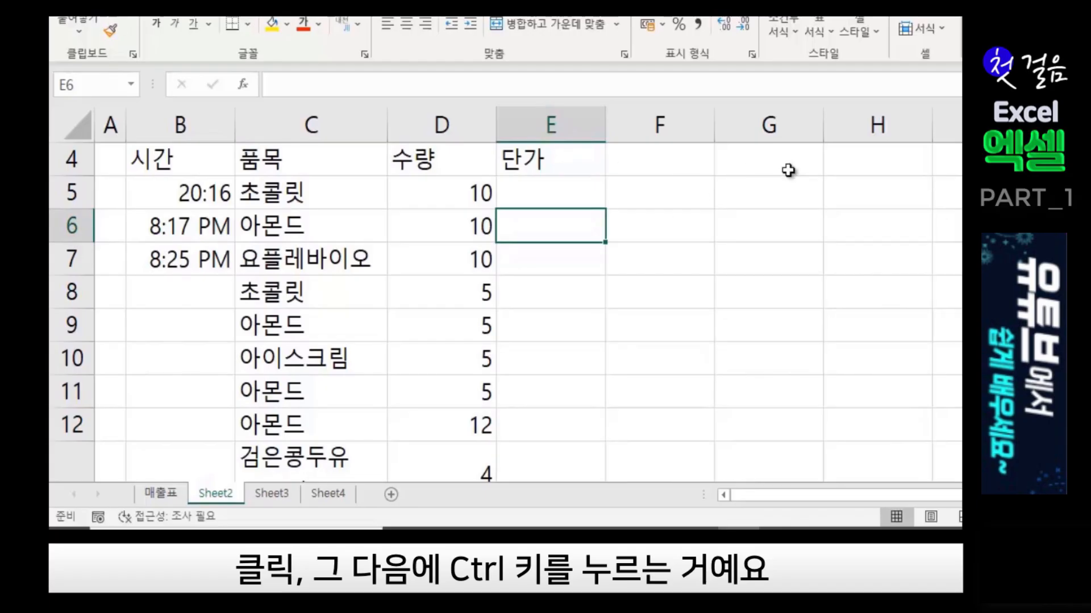
{"action": "left_click", "coordinate": [543, 321], "text": "ctrl"}
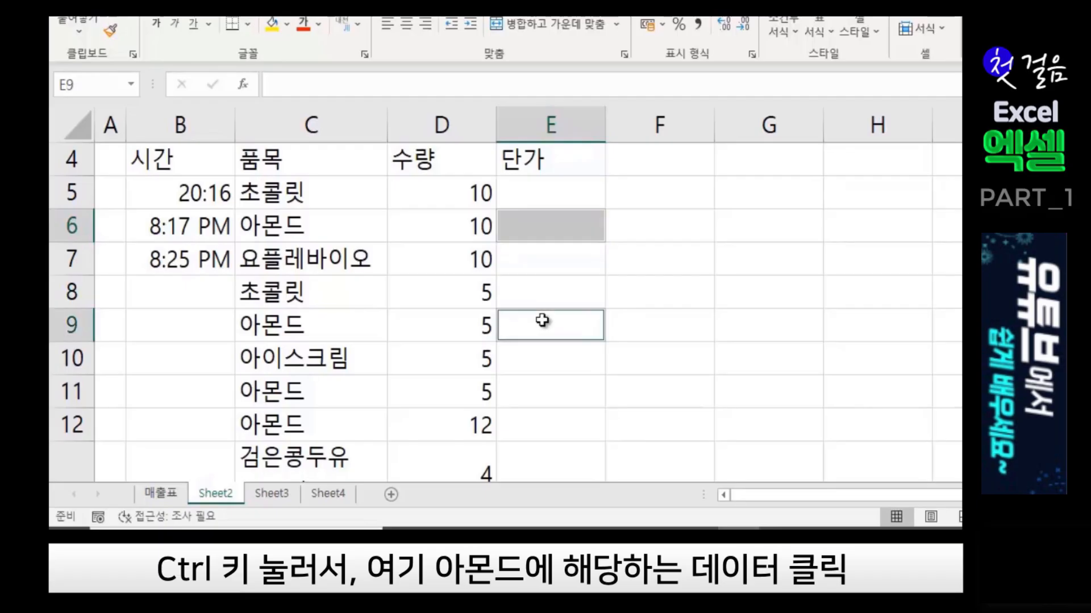
{"action": "left_click_drag", "start_coordinate": [532, 382], "coordinate": [533, 430]}
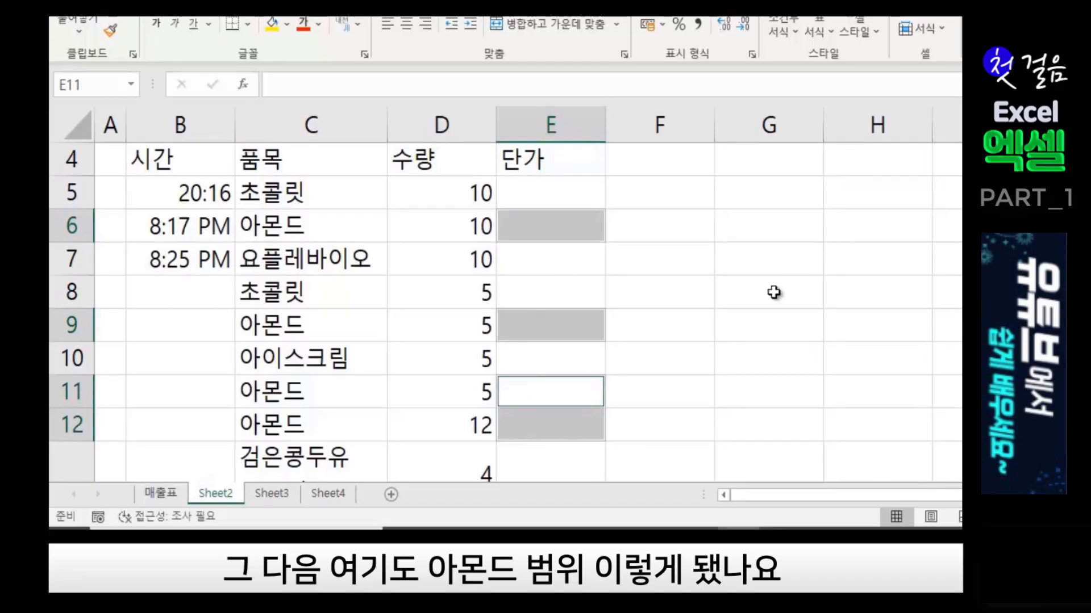
{"action": "scroll", "coordinate": [762, 301], "scroll_direction": "down", "scroll_amount": 1}
{"action": "scroll", "coordinate": [758, 334], "scroll_direction": "up", "scroll_amount": 1}
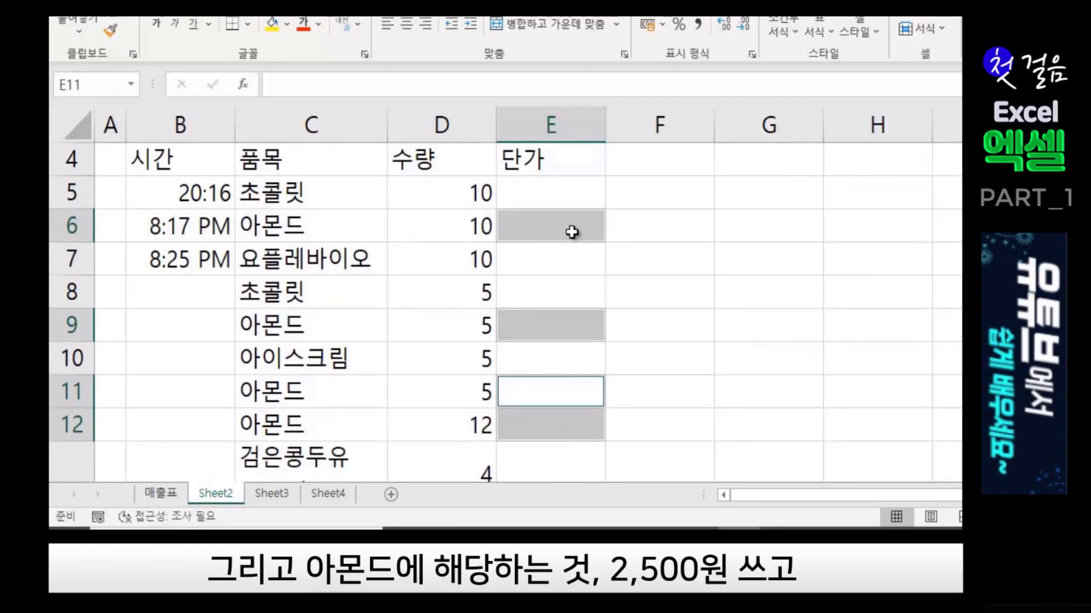
{"action": "type", "text": "250"}
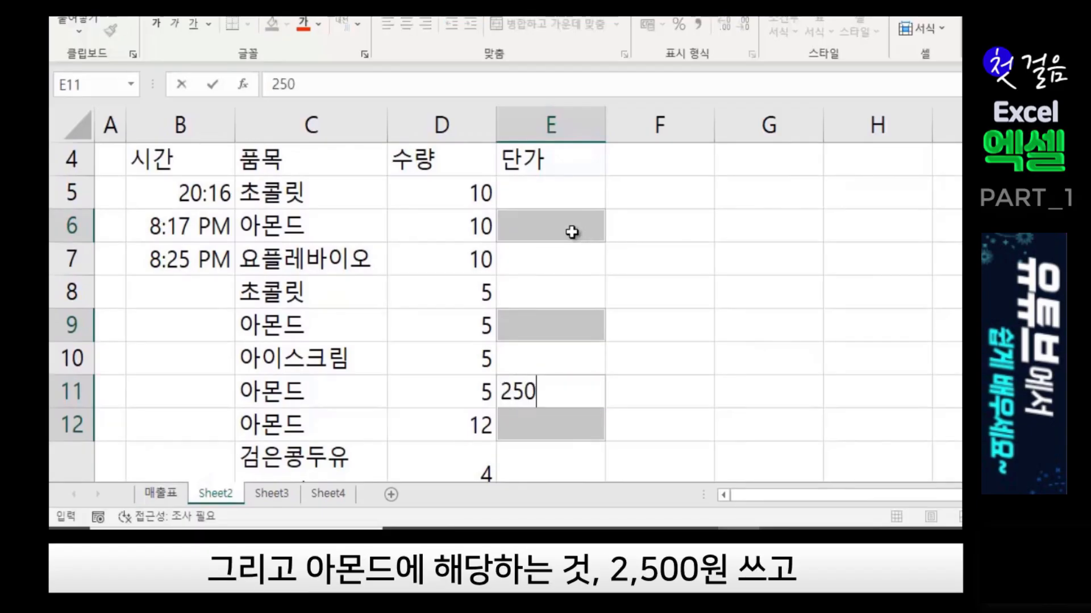
{"action": "type", "text": "0"}
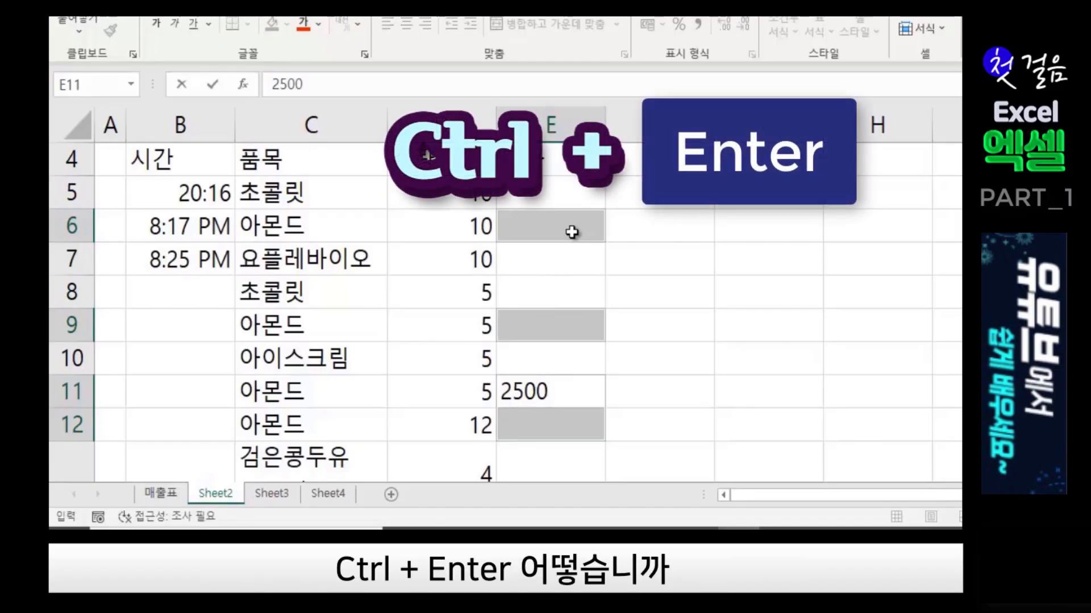
{"action": "key", "text": "ctrl+Return"}
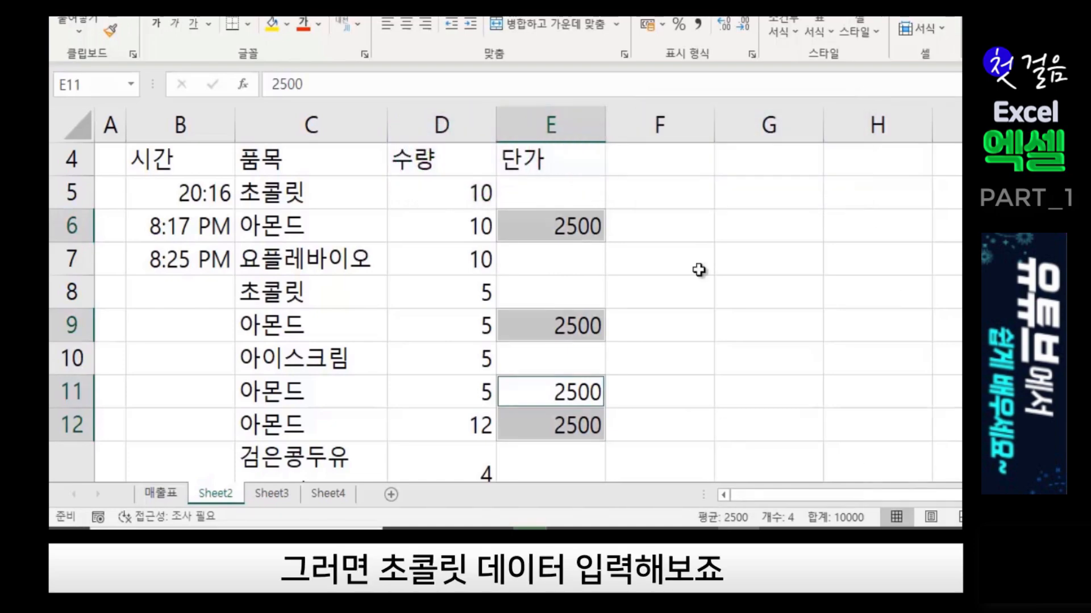
Enter the 단가 1800 for 초콜릿 in E5 and 3300 for 요플레바이오 in E7.
{"action": "left_click", "coordinate": [560, 193]}
{"action": "left_click", "coordinate": [545, 263]}
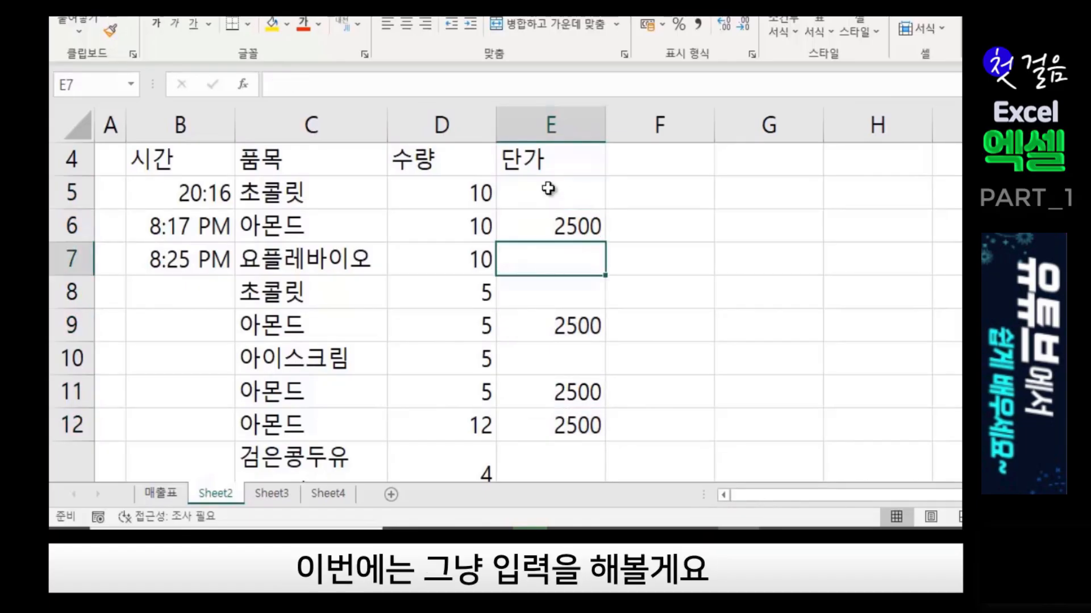
{"action": "left_click", "coordinate": [551, 188]}
{"action": "left_click", "coordinate": [538, 271]}
{"action": "left_click", "coordinate": [537, 200]}
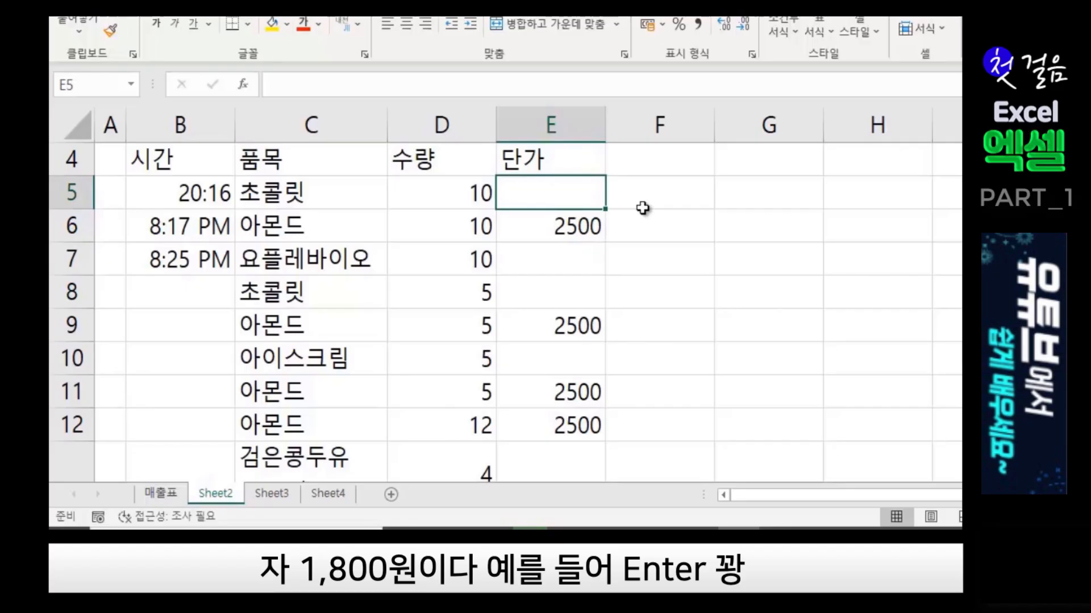
{"action": "type", "text": "1800"}
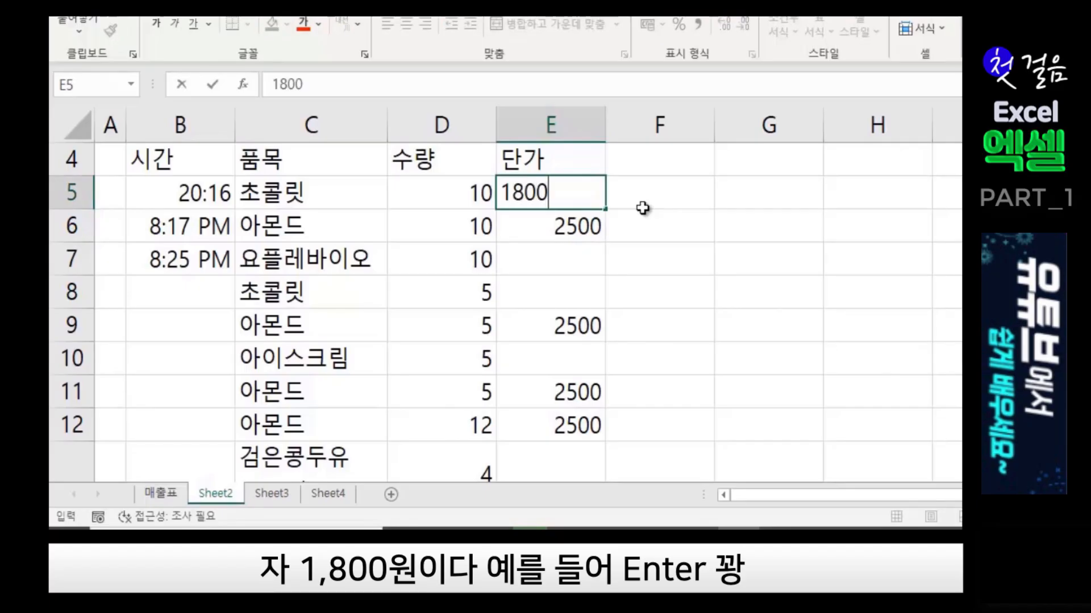
{"action": "key", "text": "Return"}
{"action": "key", "text": "Return"}
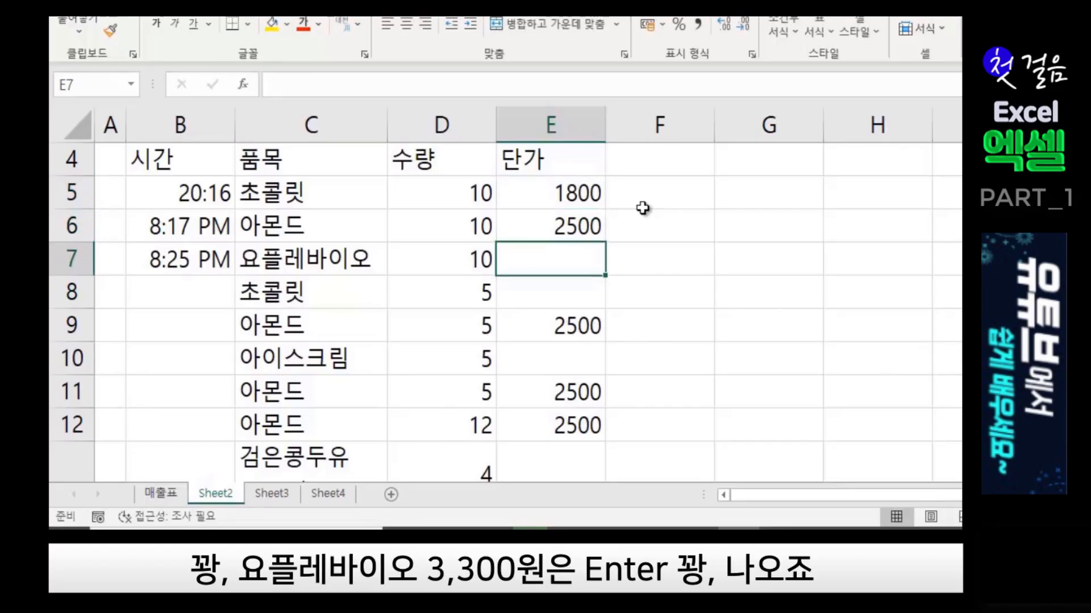
{"action": "type", "text": "3300"}
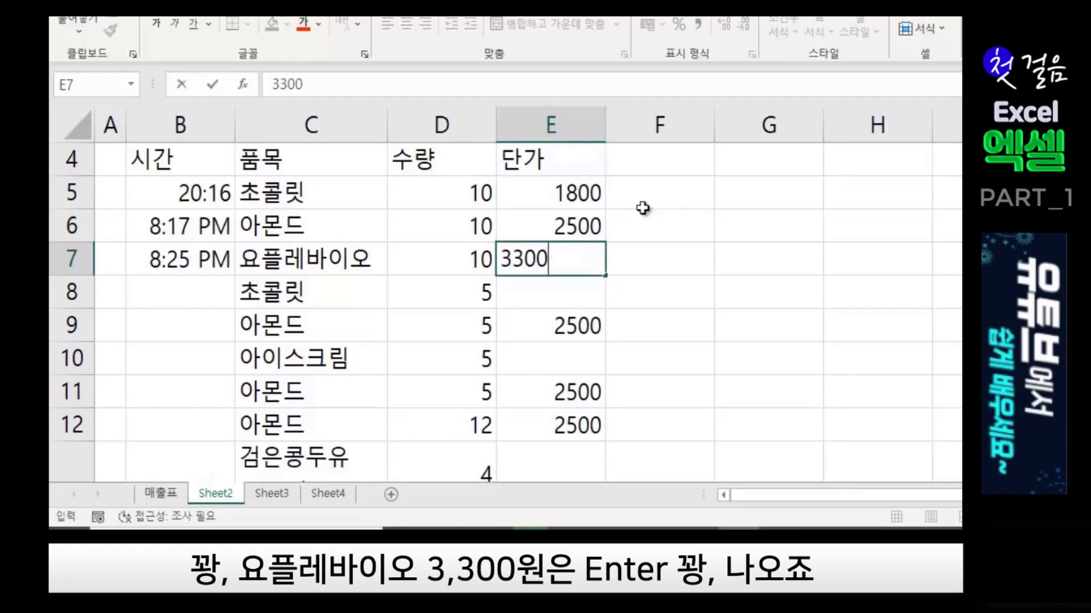
{"action": "key", "text": "Return"}
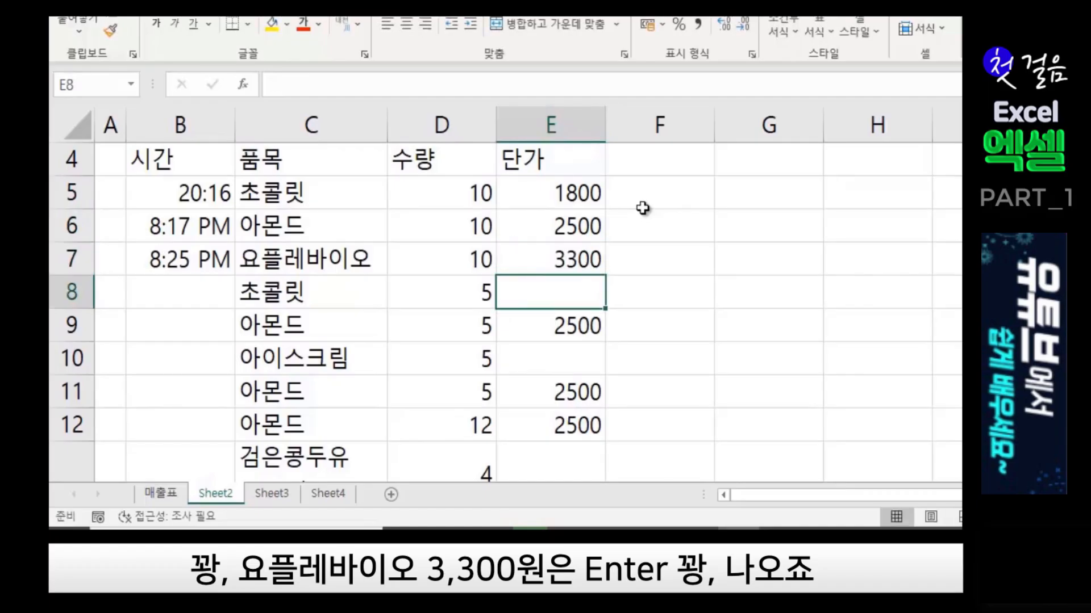
Enter the 단가 1800 for 초콜릿 in E8 and 5000 for 아이스크림 in E10.
{"action": "type", "text": "1800"}
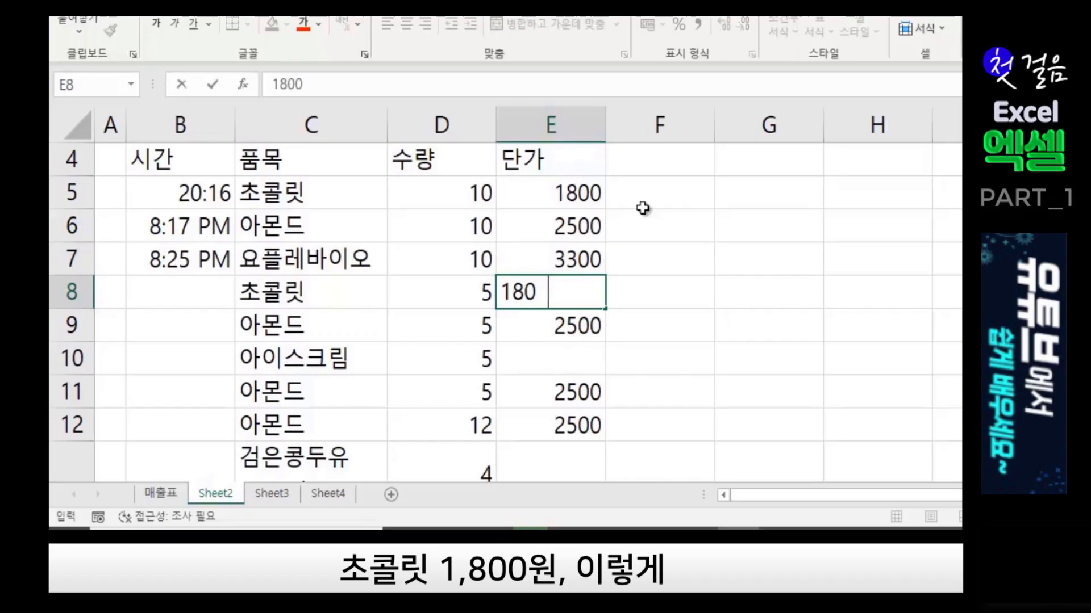
{"action": "key", "text": "Return"}
{"action": "key", "text": "Return"}
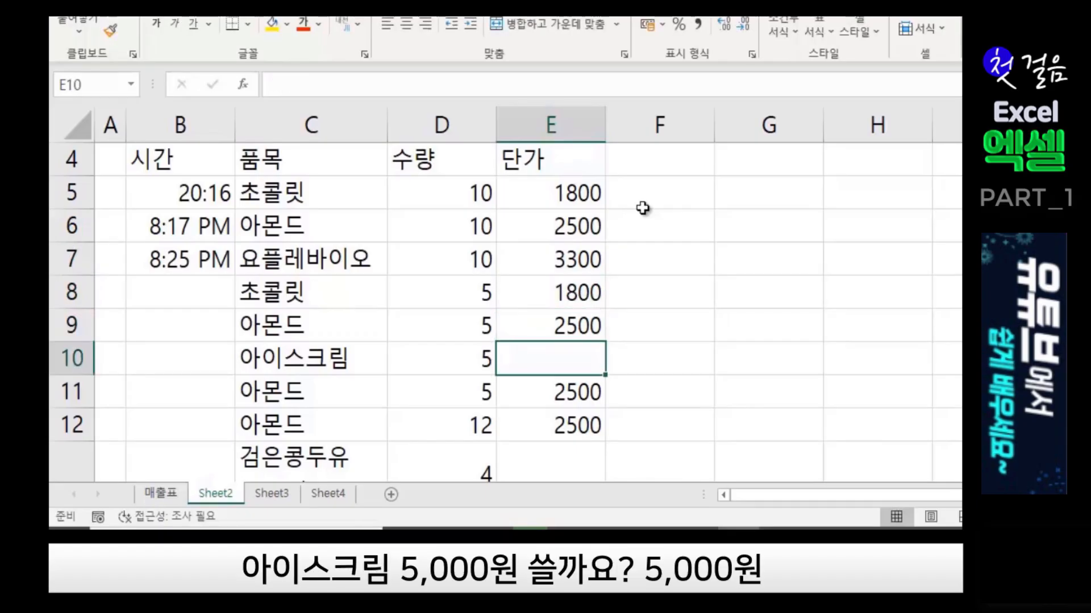
{"action": "type", "text": "5000"}
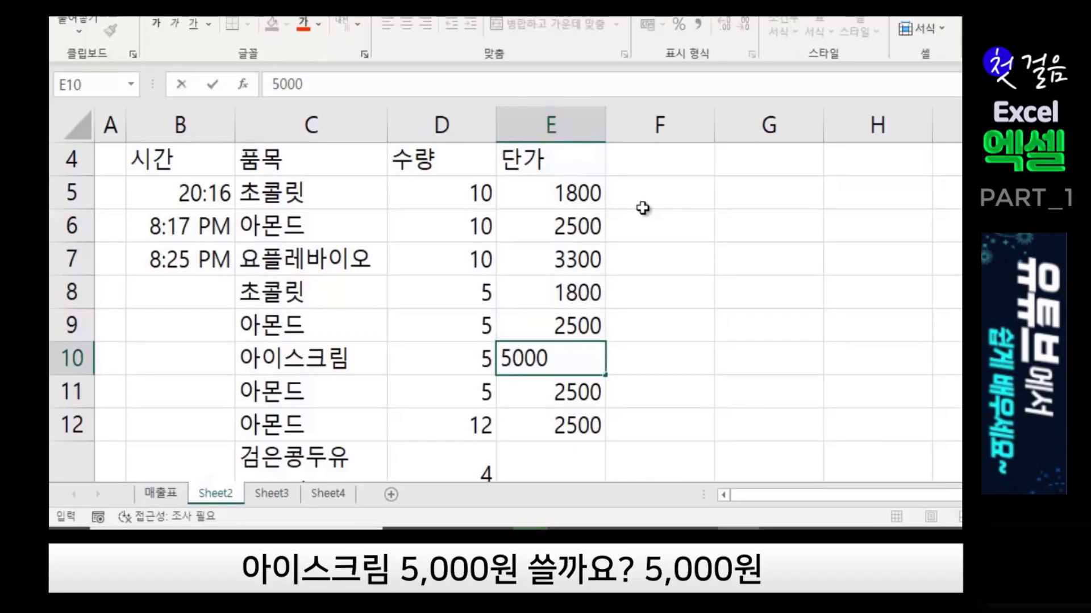
{"action": "key", "text": "Return"}
Enter the 단가 2000 for 검은콩두유(125ml) in E13 and 1800 for 초콜릿 in E14.
{"action": "key", "text": "Return"}
{"action": "key", "text": "Return"}
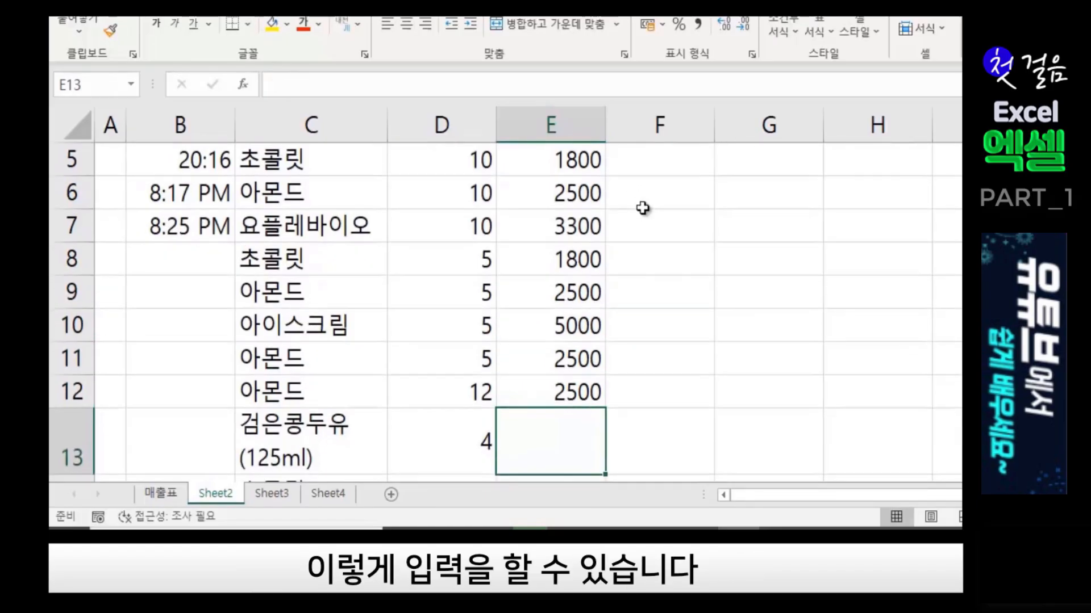
{"action": "type", "text": "2000"}
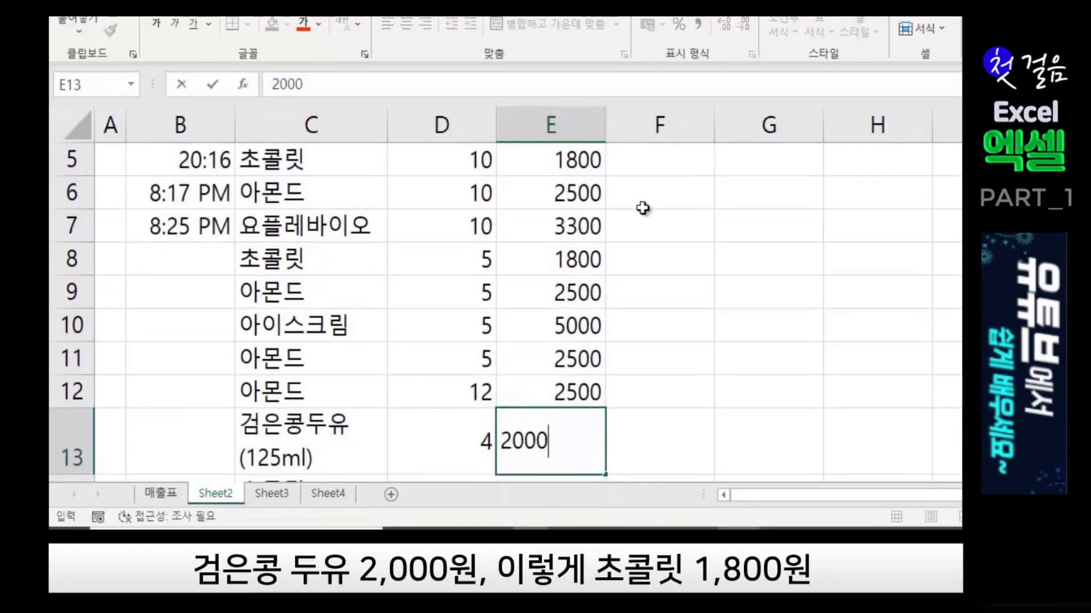
{"action": "key", "text": "Return"}
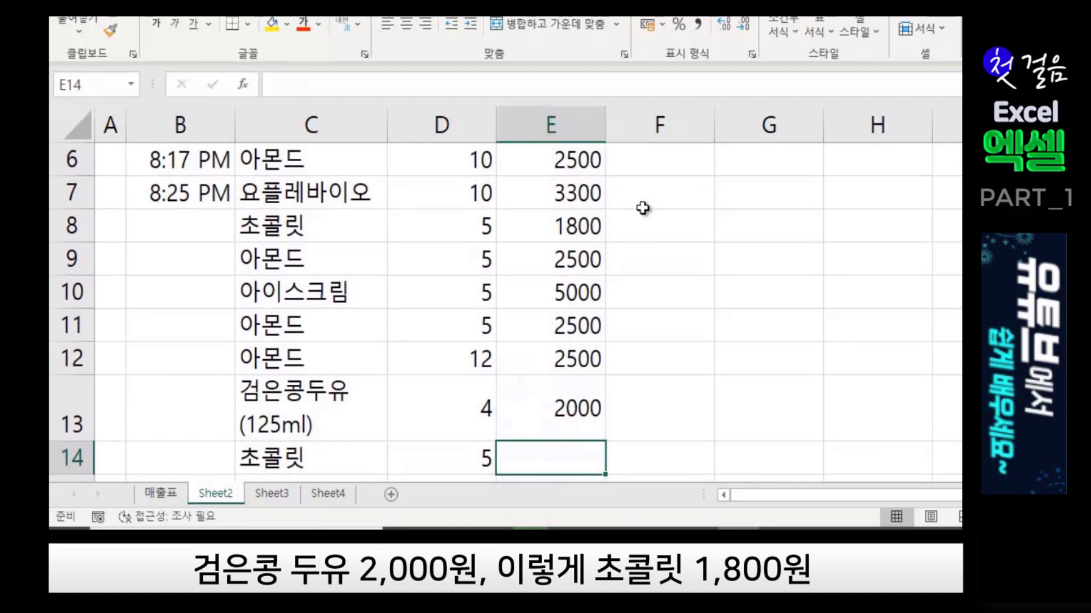
{"action": "type", "text": "1800"}
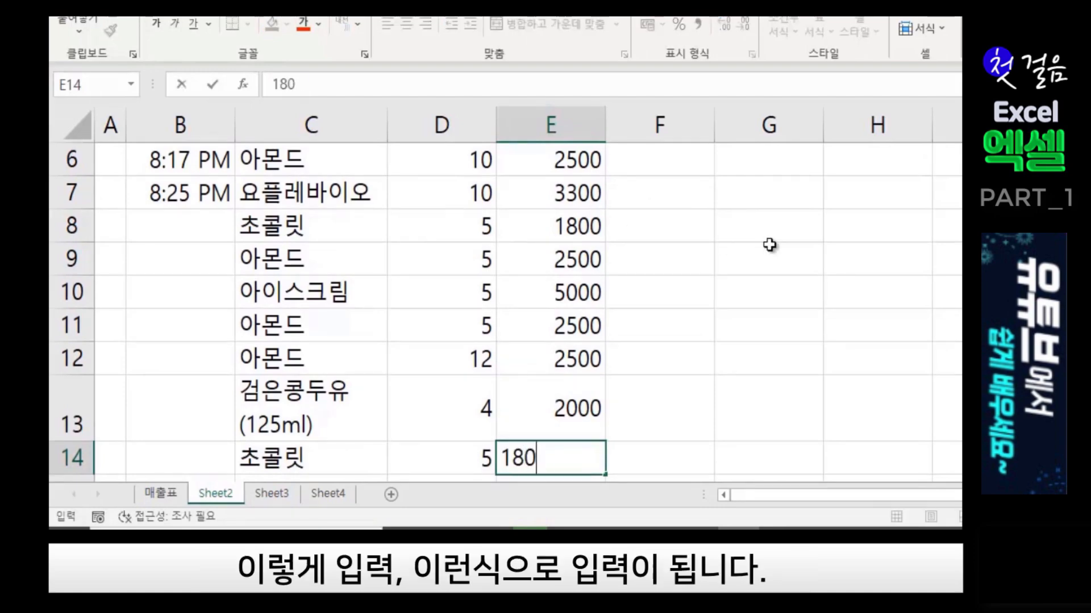
{"action": "key", "text": "Return"}
{"action": "scroll", "coordinate": [681, 352], "scroll_direction": "up", "scroll_amount": 2}
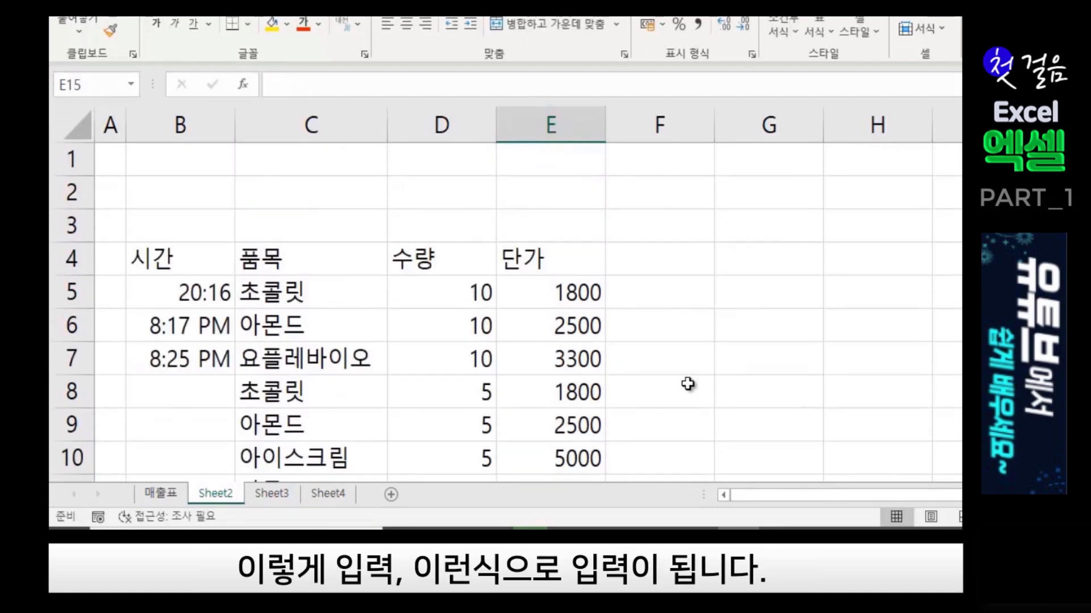
{"action": "left_click", "coordinate": [707, 369]}
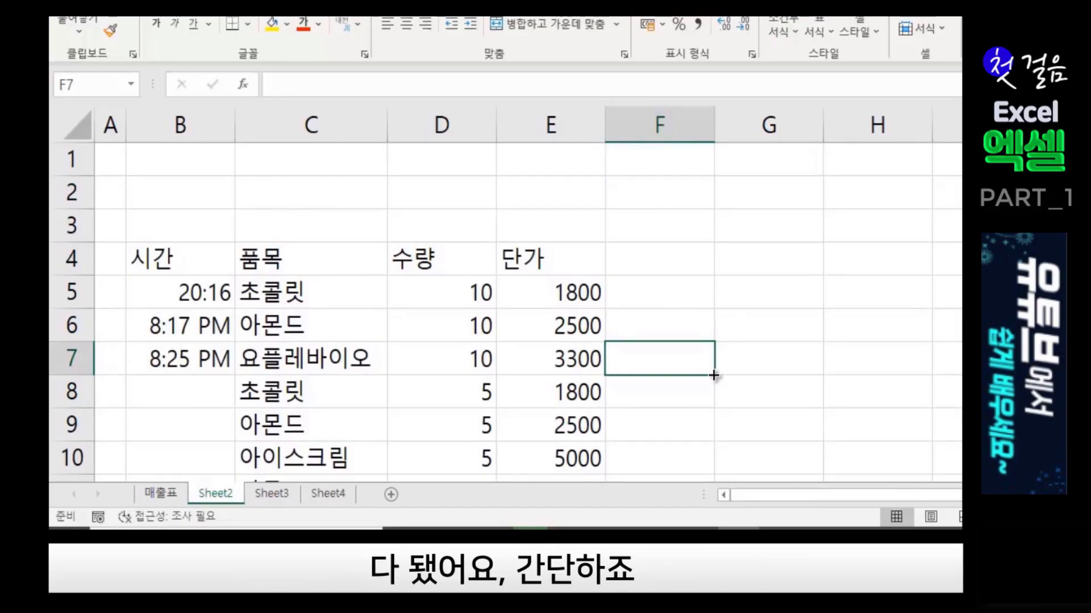
{"action": "left_click", "coordinate": [664, 261]}
{"action": "left_click", "coordinate": [769, 322]}
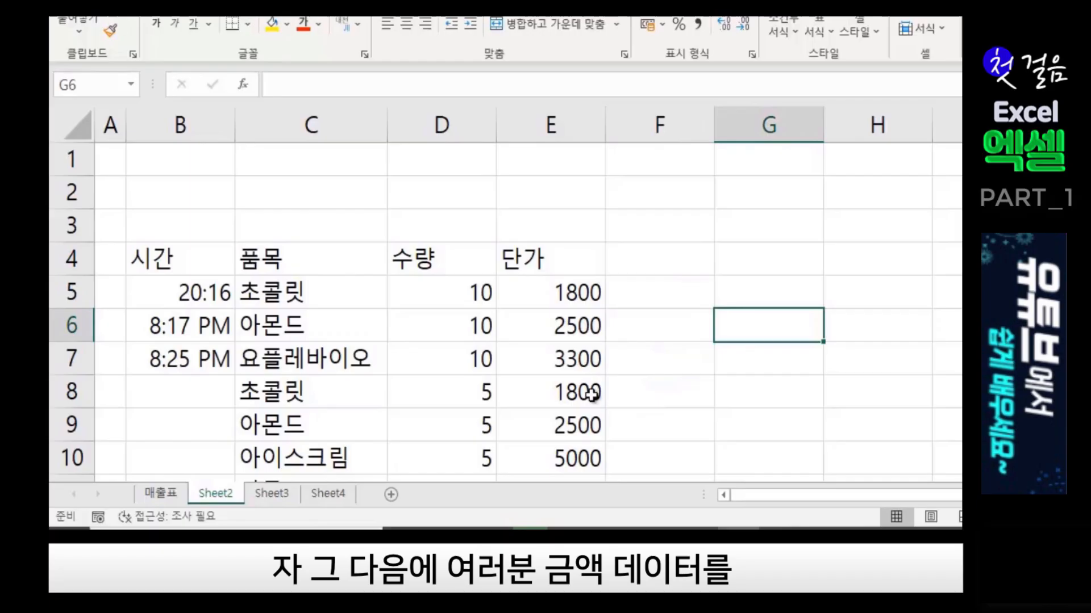
Add the column header 매출액 in F4, beside 단가.
{"action": "left_click", "coordinate": [444, 260]}
{"action": "left_click", "coordinate": [514, 259]}
{"action": "left_click", "coordinate": [675, 259]}
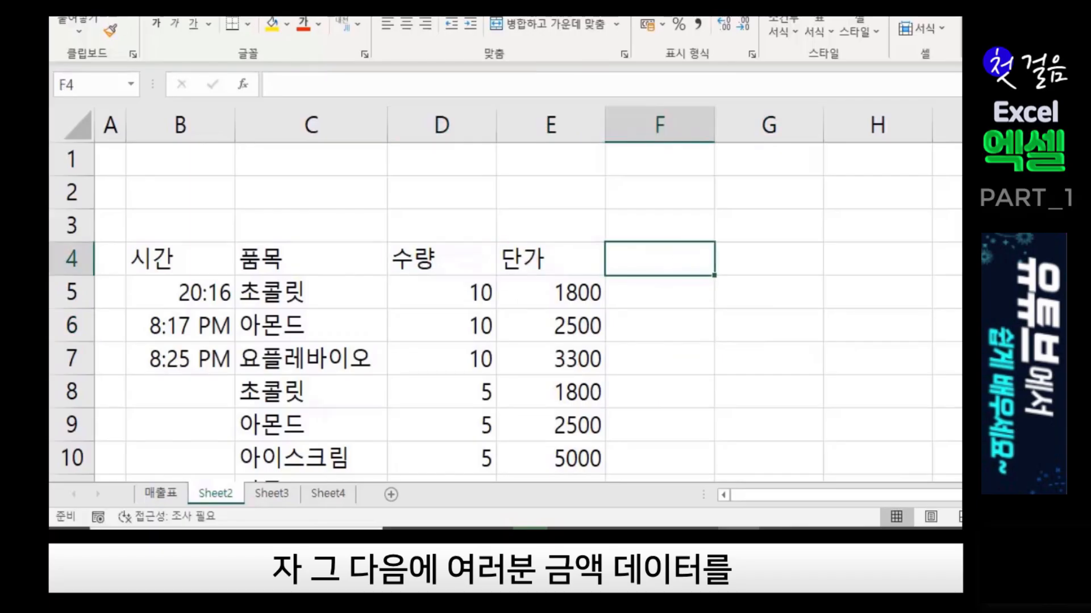
{"action": "type", "text": "aocn"}
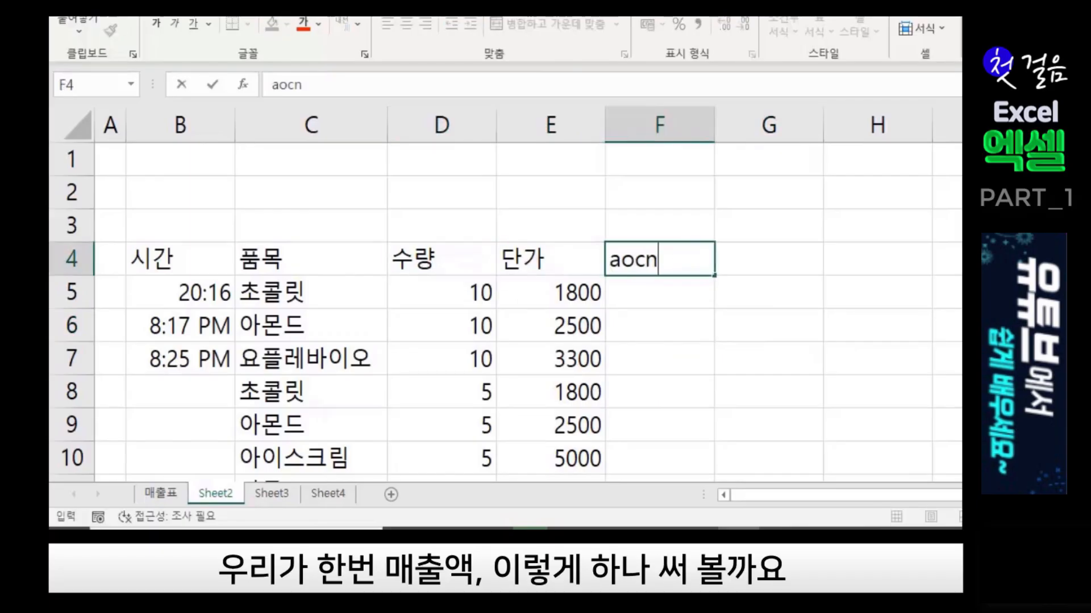
{"action": "key", "text": "BackSpace"}
{"action": "key", "text": "BackSpace"}
{"action": "key", "text": "BackSpace"}
{"action": "key", "text": "BackSpace"}
{"action": "type", "text": "매"}
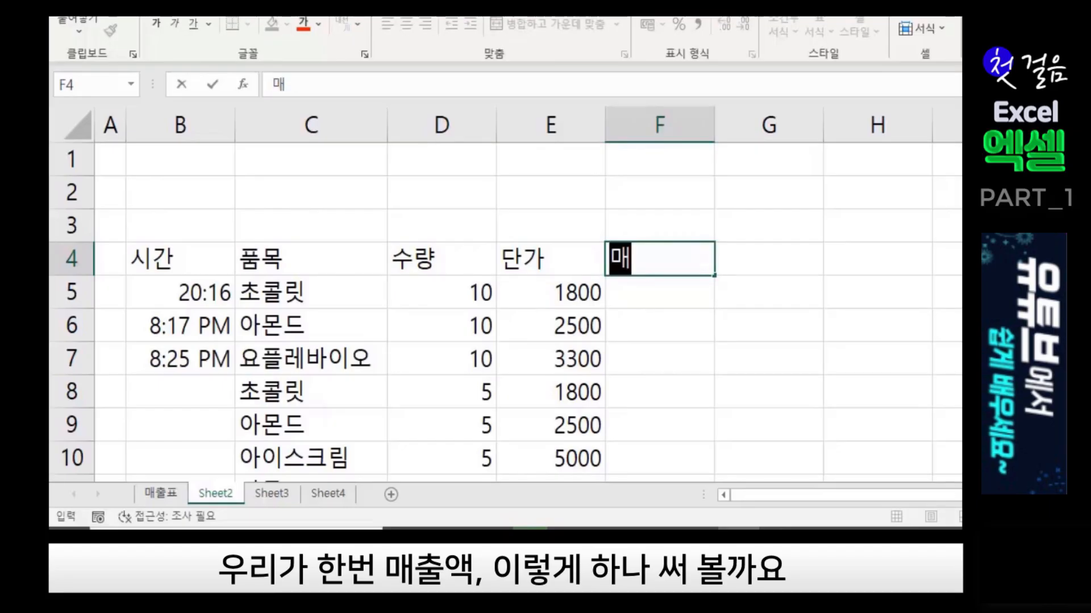
{"action": "type", "text": "추ㄹ액"}
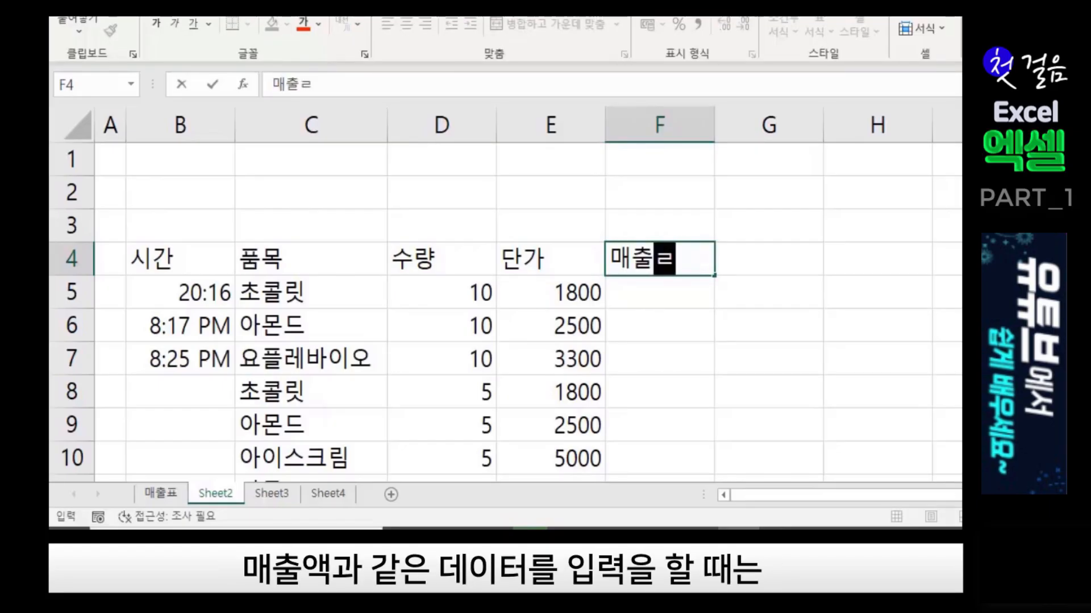
{"action": "key", "text": "Return"}
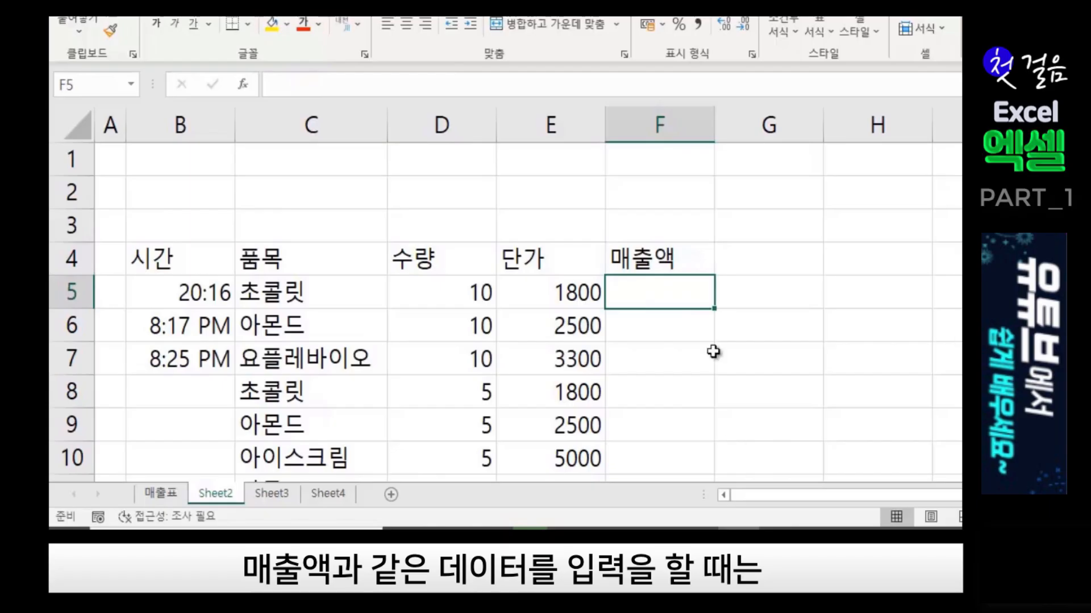
{"action": "left_click", "coordinate": [856, 386]}
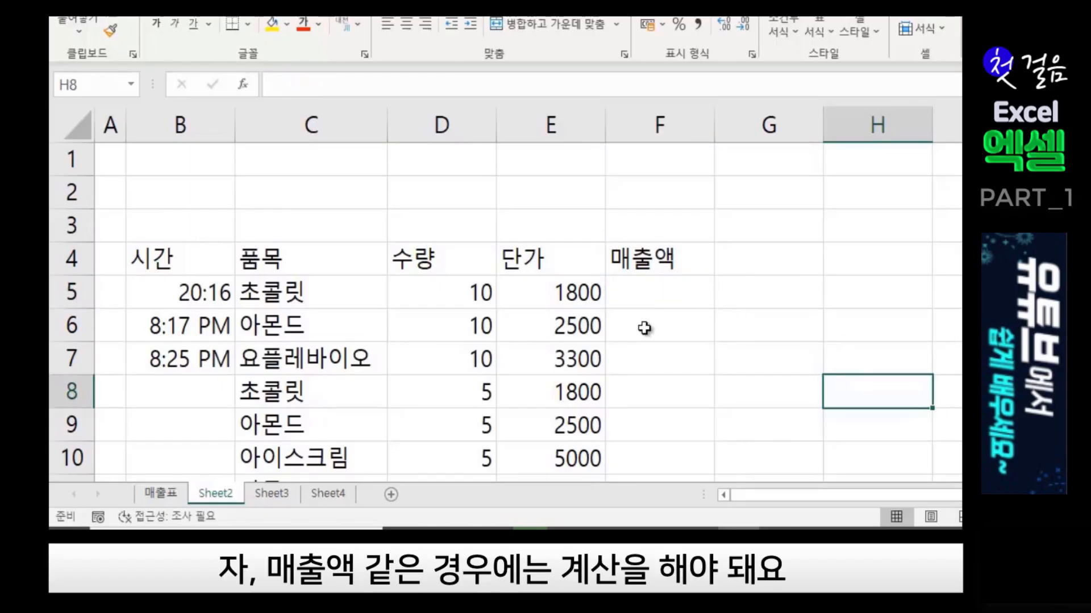
{"action": "left_click", "coordinate": [742, 332]}
{"action": "left_click", "coordinate": [650, 292]}
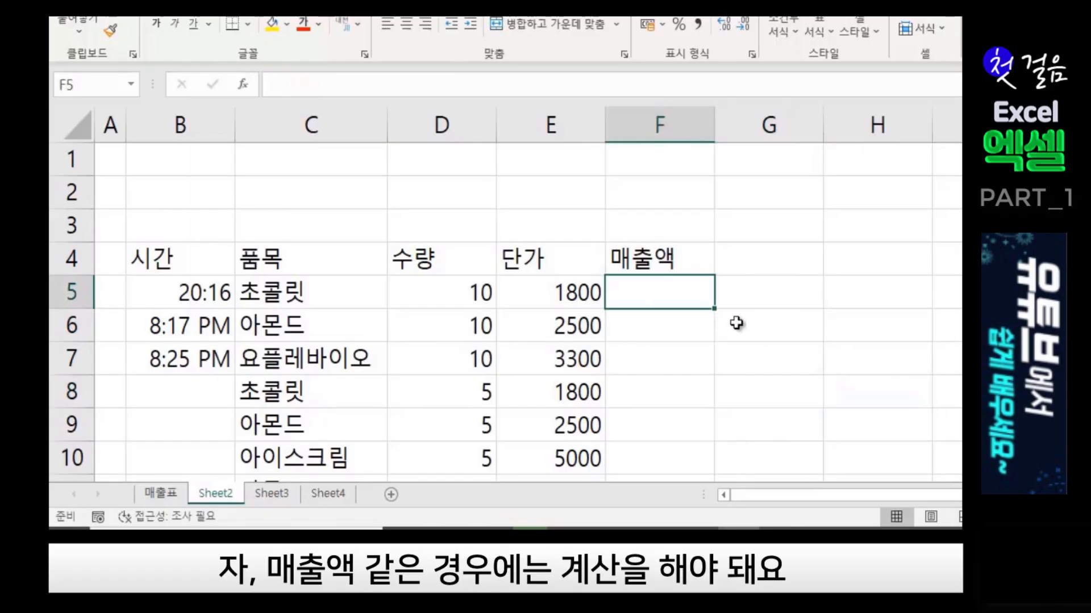
{"action": "left_click", "coordinate": [736, 322]}
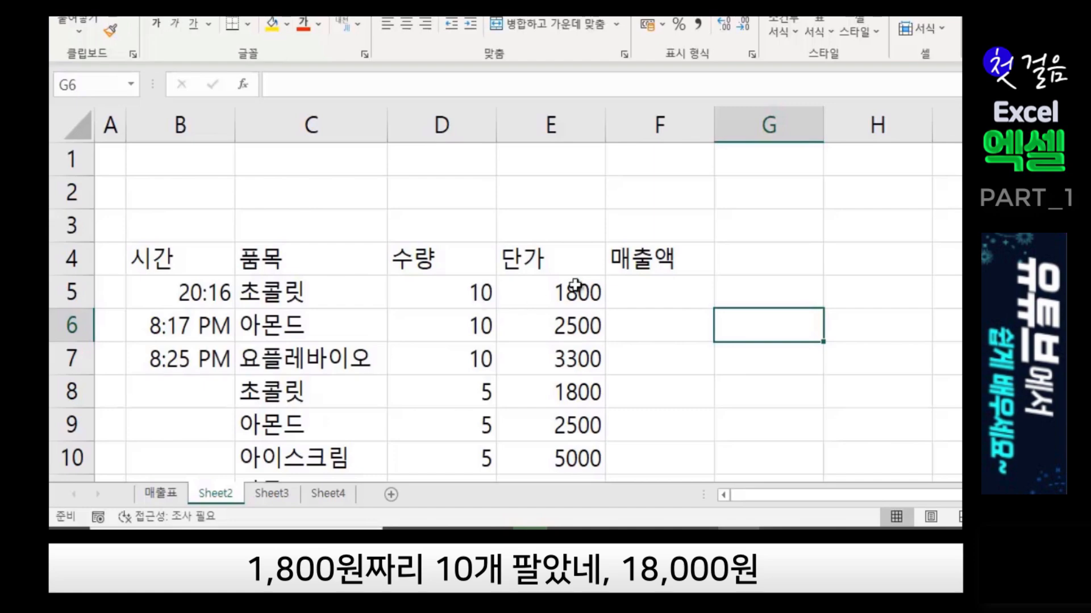
Calculate the 매출액 for 초콜릿 in F5 with the formula =E5*D5.
{"action": "left_click", "coordinate": [656, 291]}
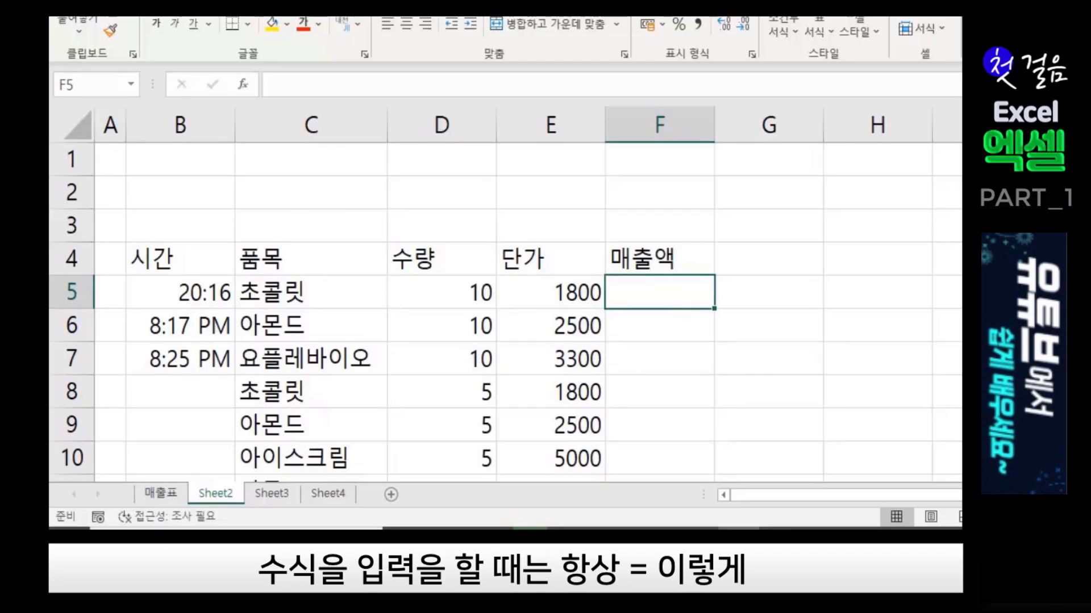
{"action": "type", "text": "="}
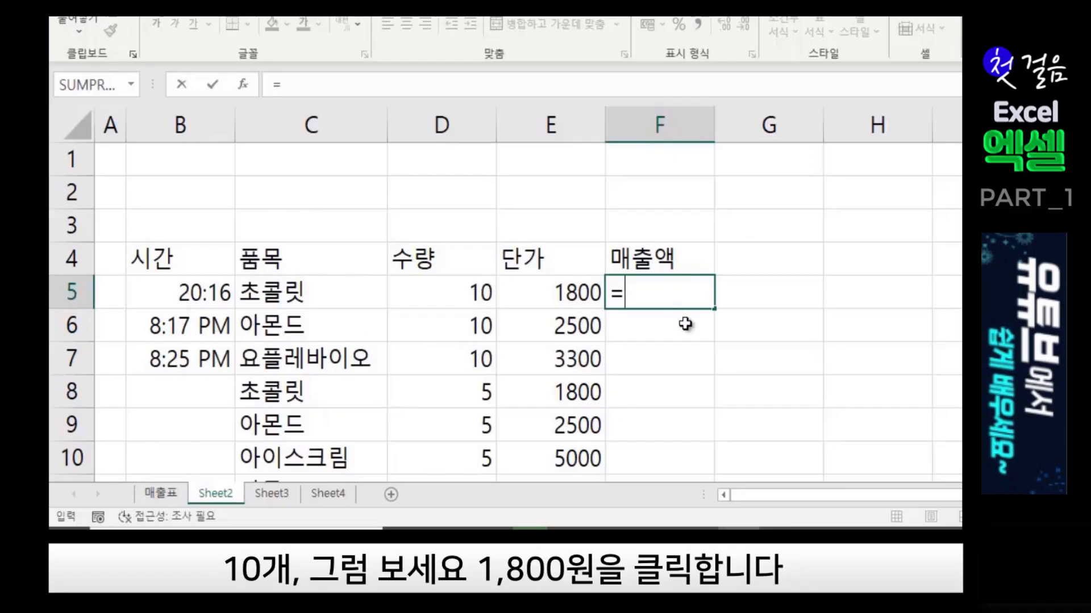
{"action": "left_click", "coordinate": [567, 290]}
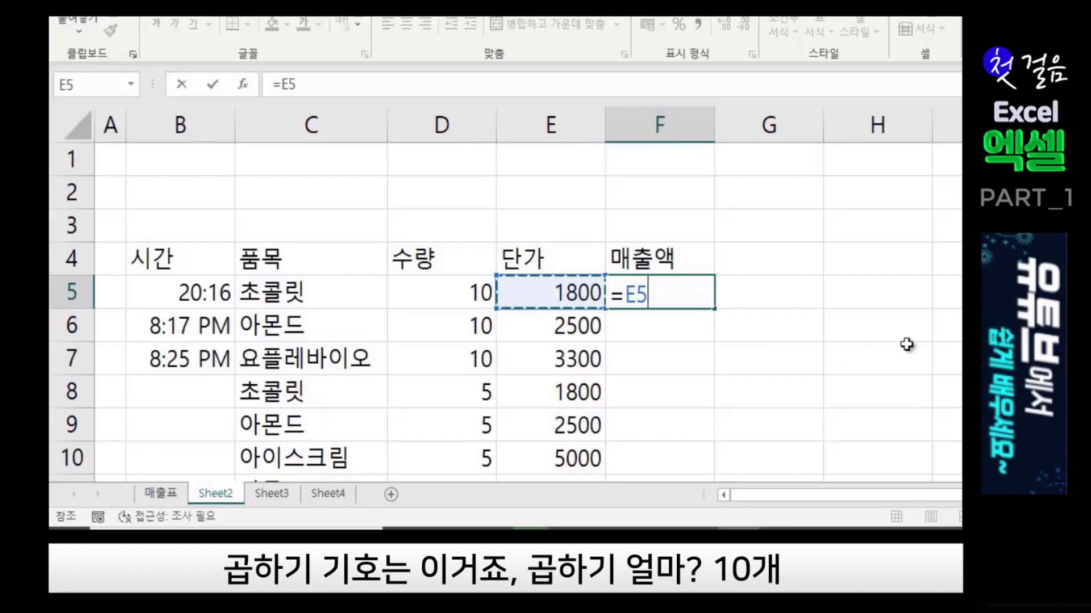
{"action": "type", "text": "*"}
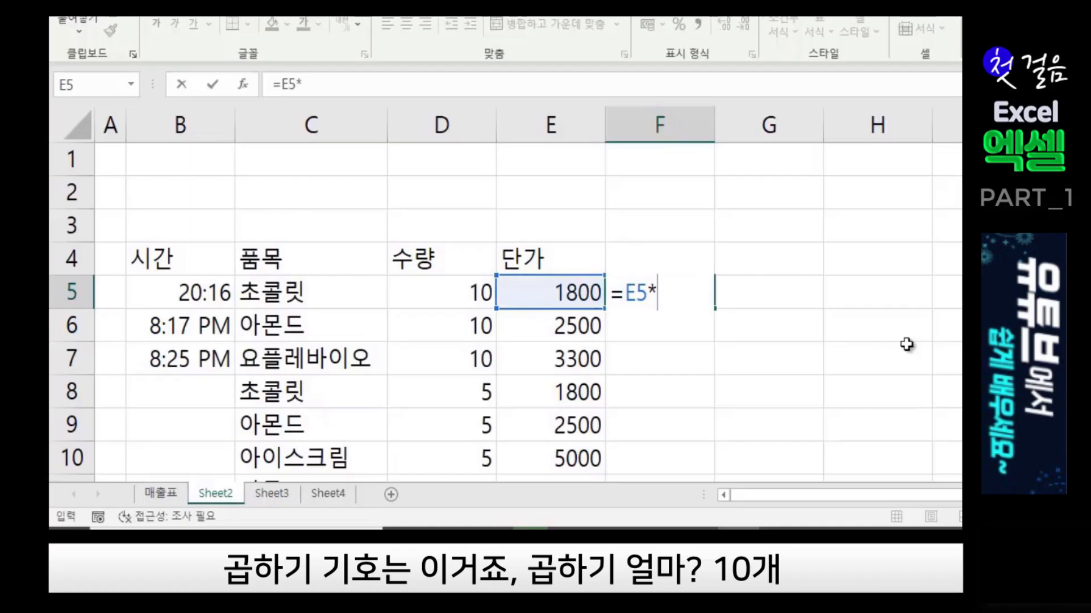
{"action": "left_click", "coordinate": [448, 287]}
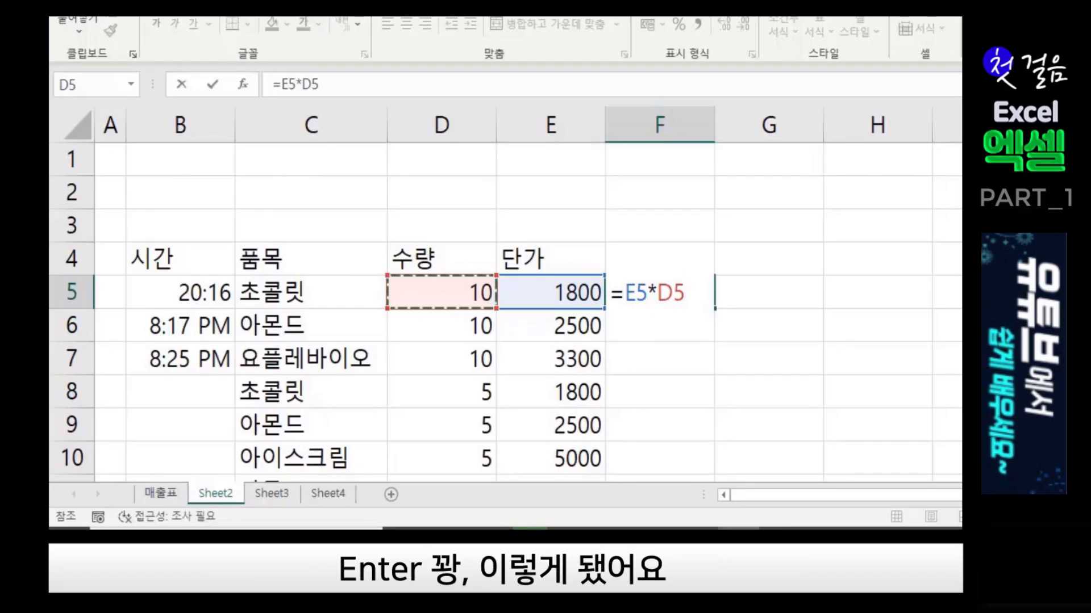
{"action": "key", "text": "Return"}
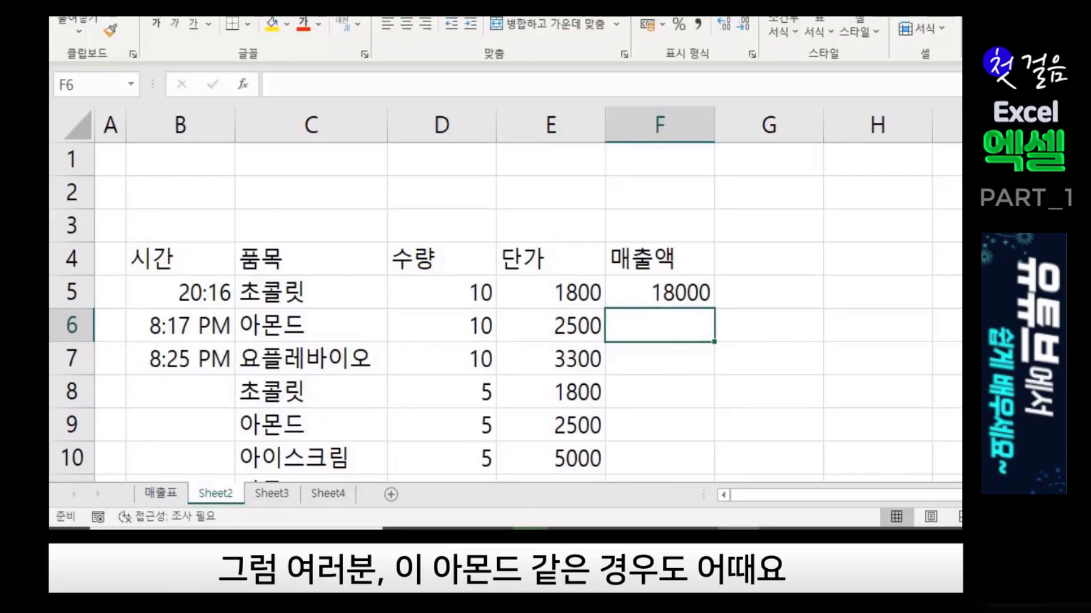
Examine the formula in F5 and the matching 단가 and 수량 cells E6 and D6 for 아몬드.
{"action": "left_click", "coordinate": [254, 325]}
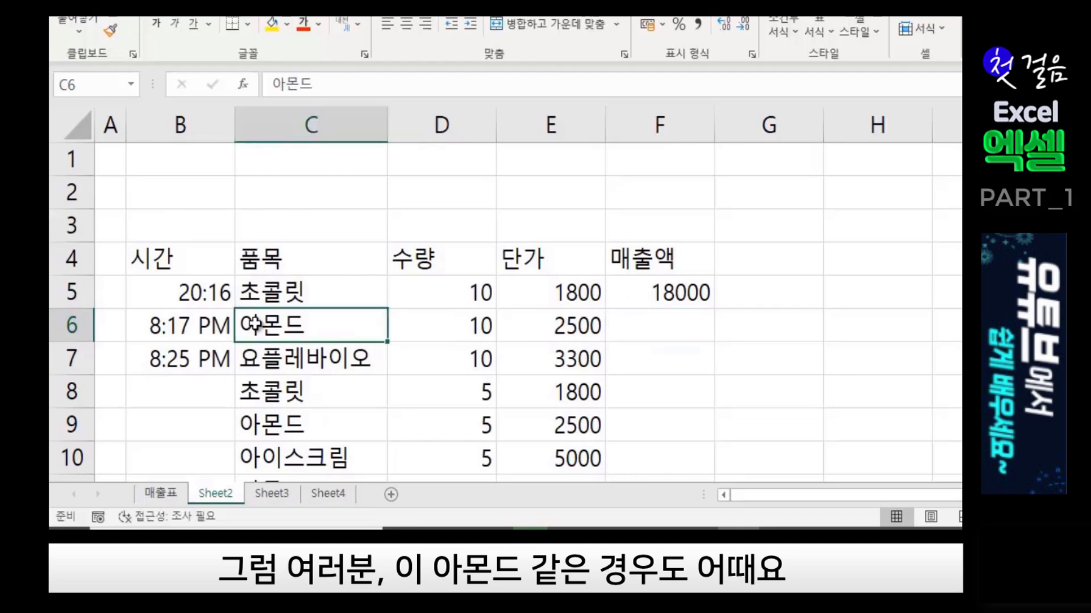
{"action": "left_click", "coordinate": [689, 319]}
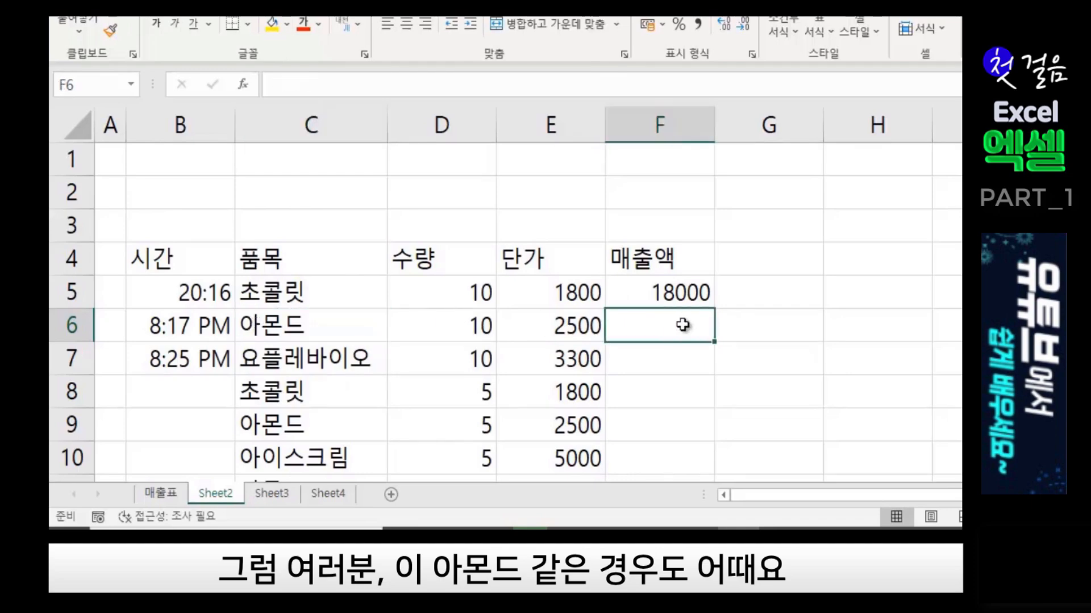
{"action": "left_click", "coordinate": [673, 291]}
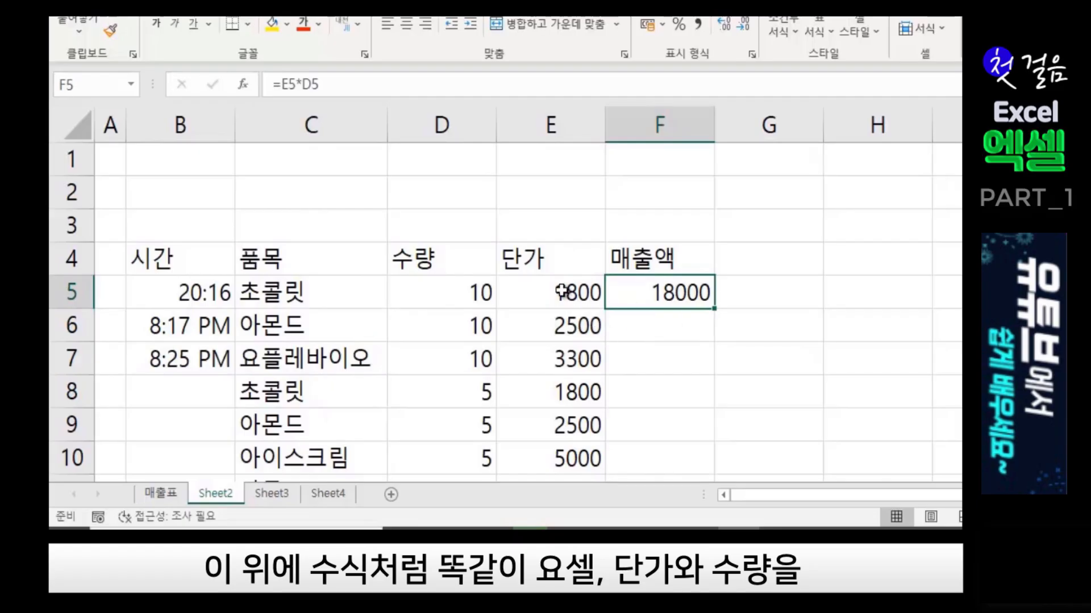
{"action": "left_click", "coordinate": [575, 324]}
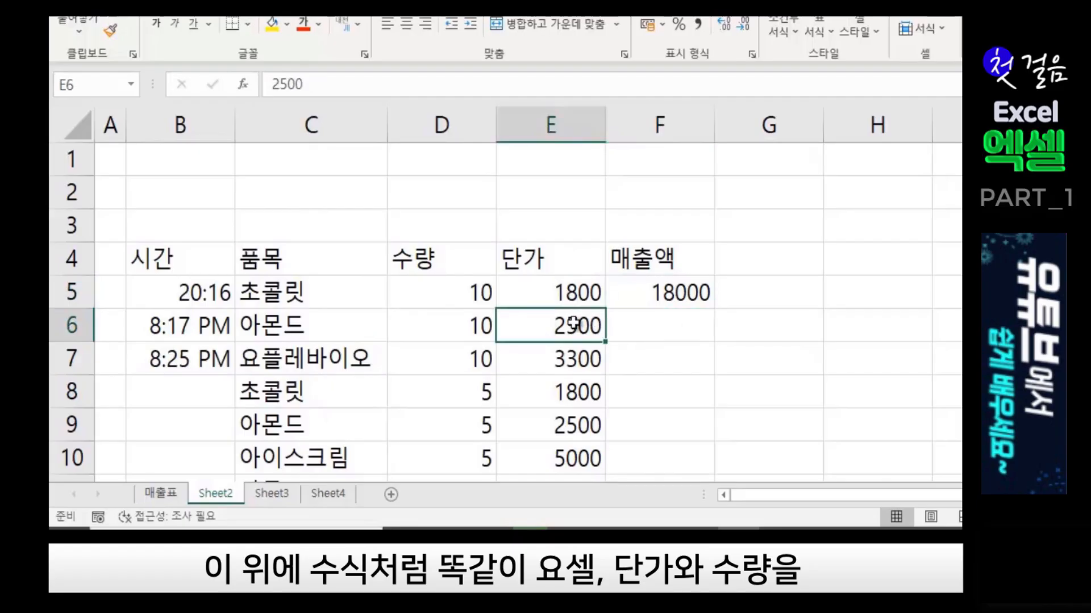
{"action": "left_click", "coordinate": [464, 325]}
{"action": "left_click", "coordinate": [702, 322]}
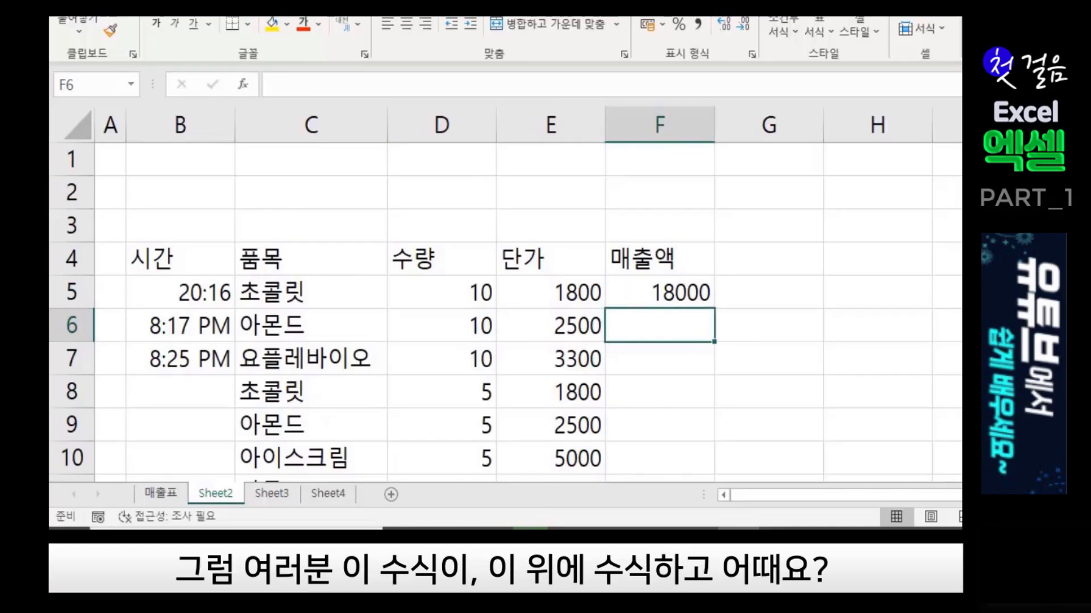
{"action": "left_click", "coordinate": [669, 292]}
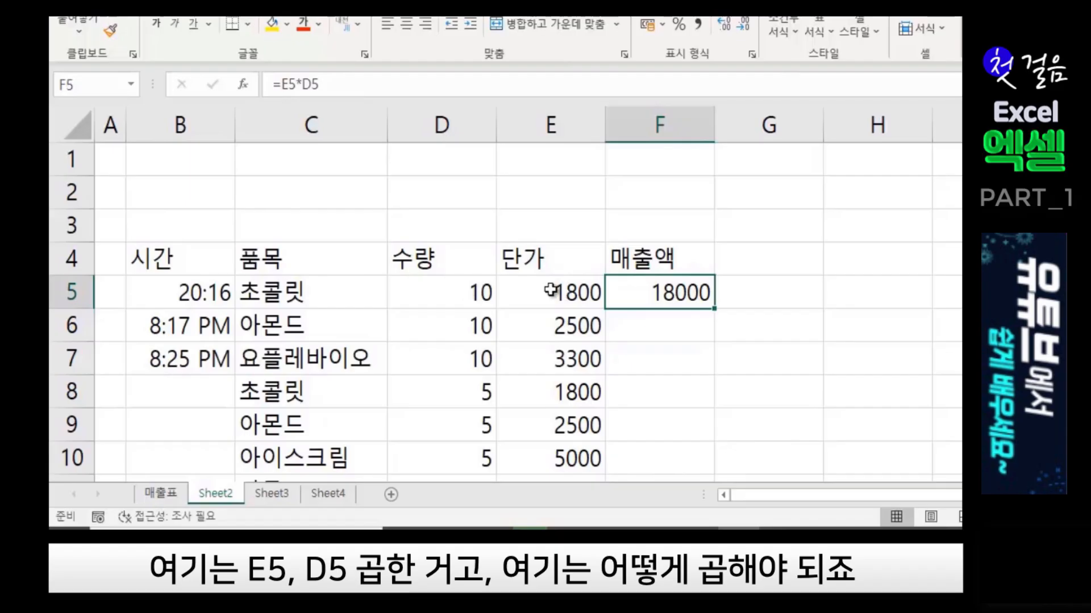
{"action": "left_click", "coordinate": [656, 324]}
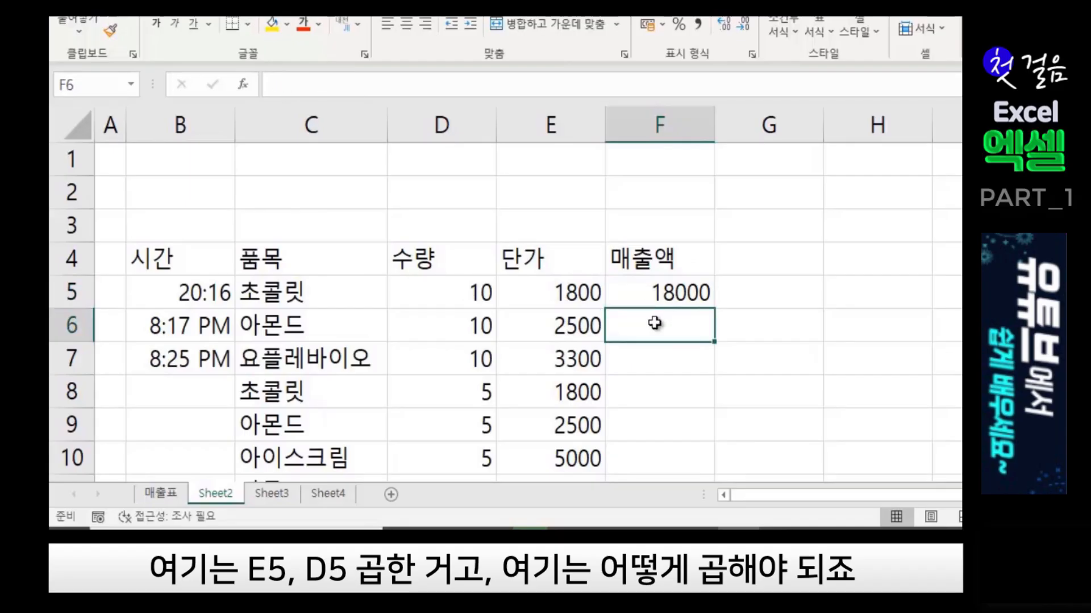
{"action": "left_click", "coordinate": [564, 324]}
{"action": "left_click", "coordinate": [469, 324]}
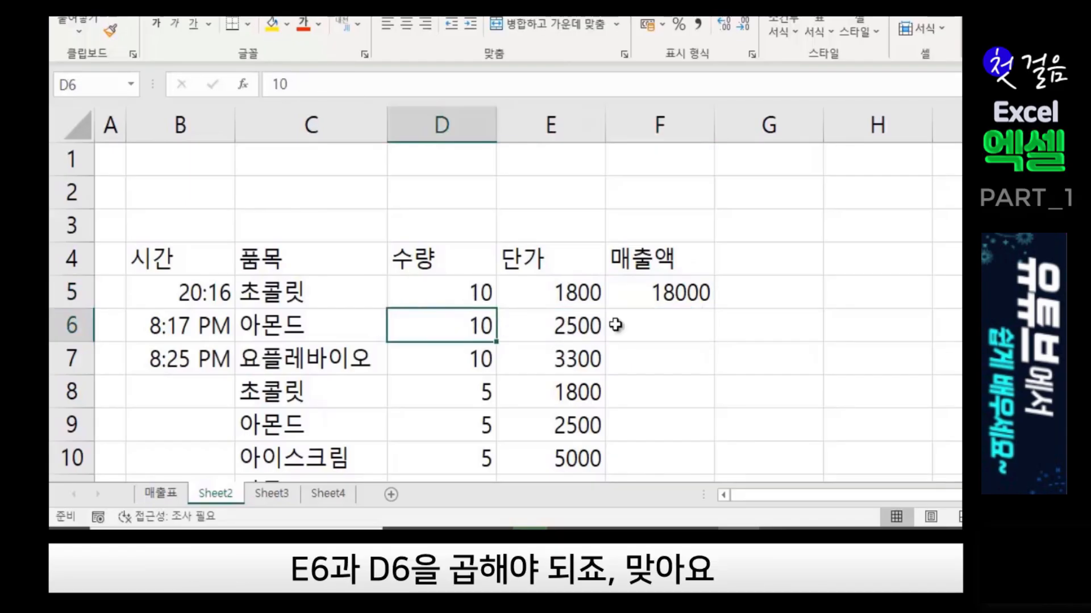
{"action": "left_click", "coordinate": [658, 326]}
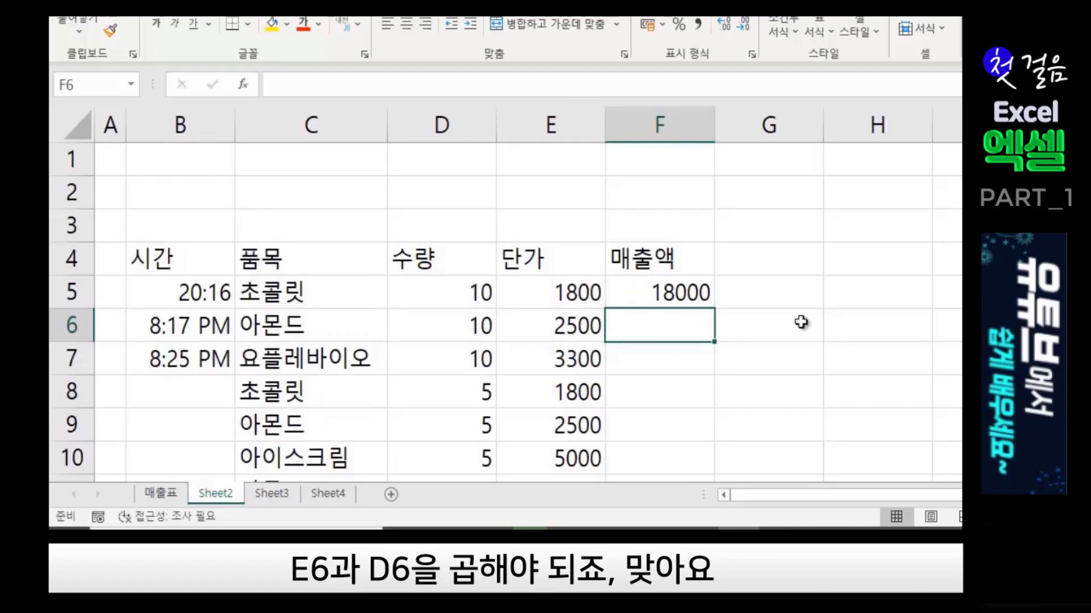
{"action": "left_click", "coordinate": [738, 326]}
Calculate the 매출액 for 아몬드 in F6 with the formula =E6*D6.
{"action": "left_click", "coordinate": [679, 325]}
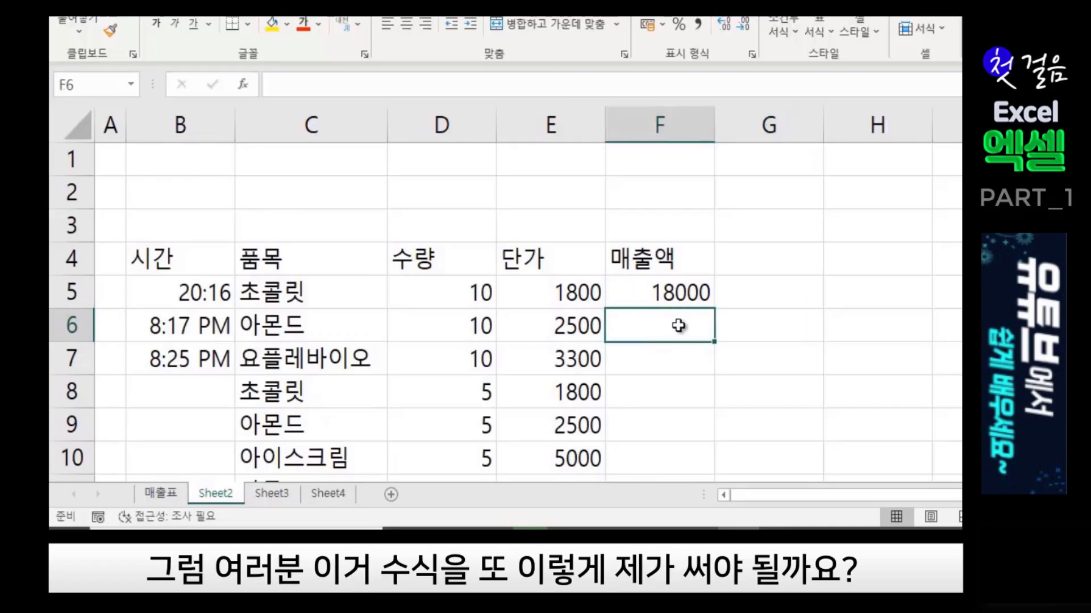
{"action": "type", "text": "="}
{"action": "left_click", "coordinate": [556, 326]}
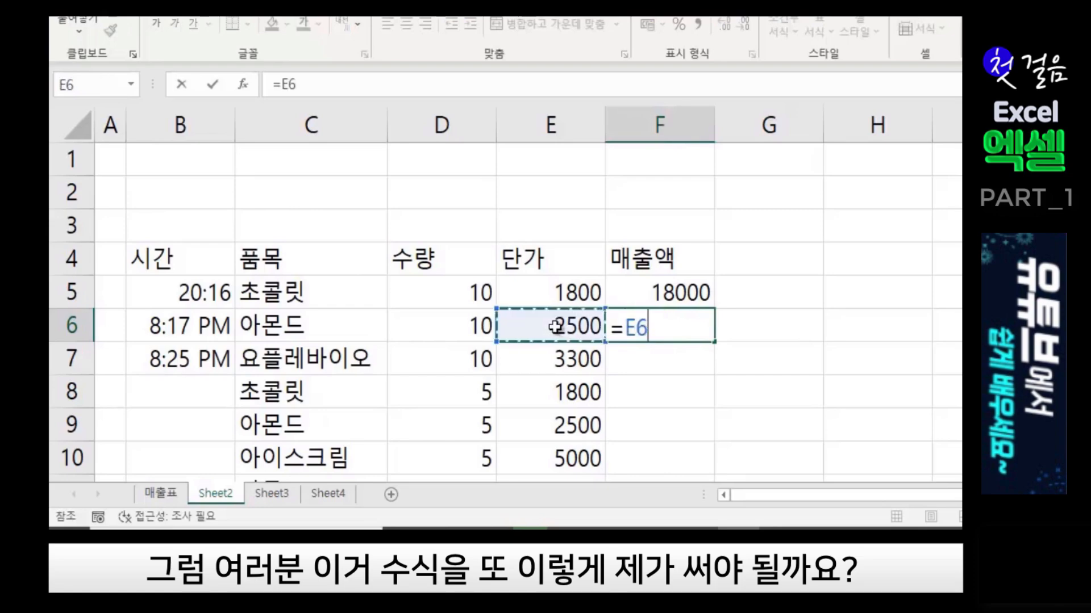
{"action": "type", "text": "*"}
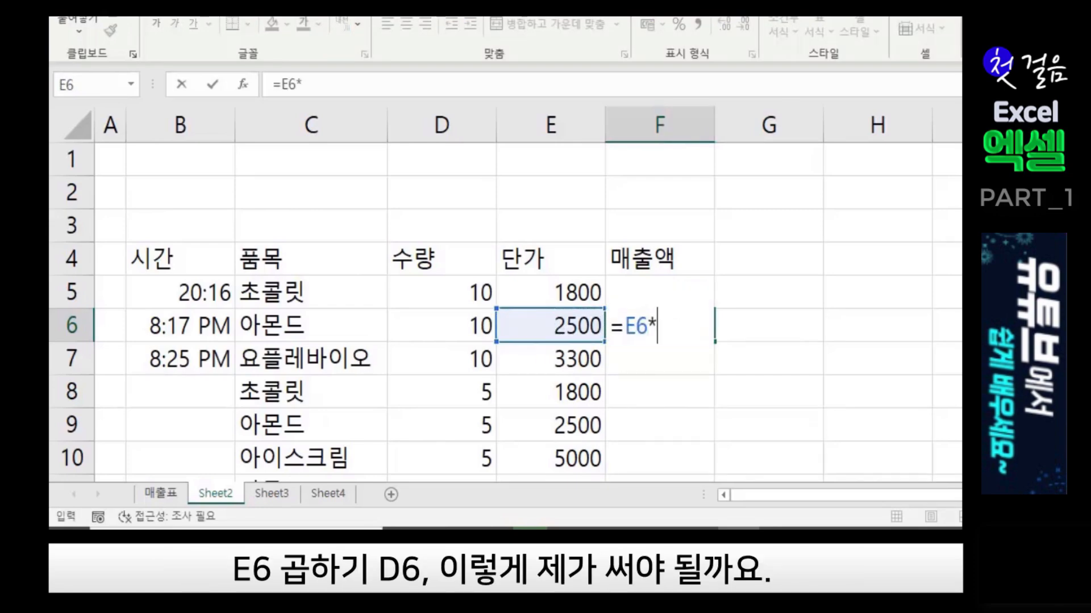
{"action": "left_click", "coordinate": [478, 328]}
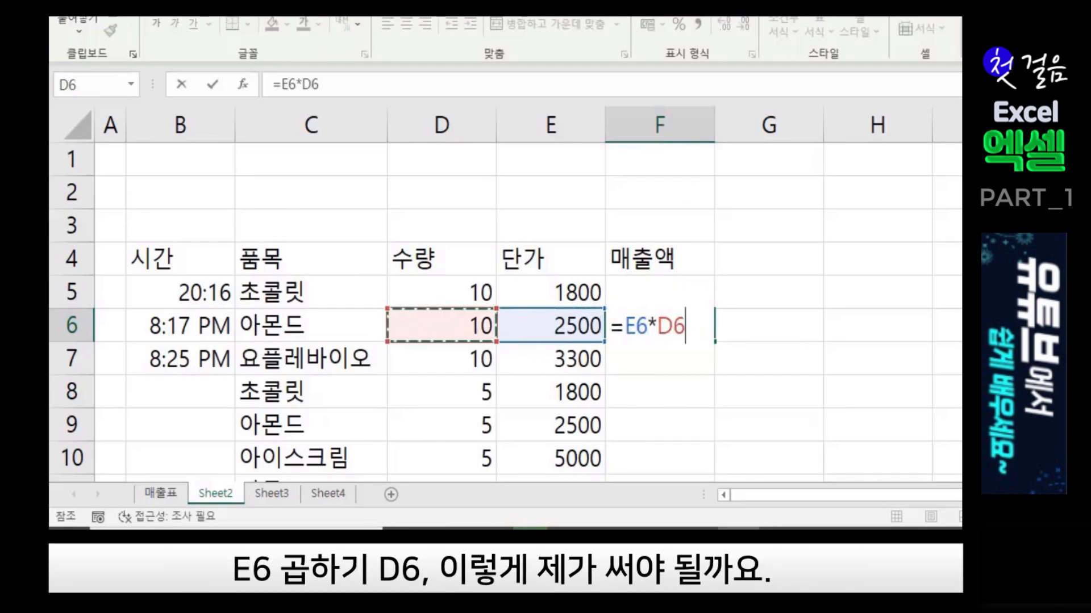
{"action": "key", "text": "Return"}
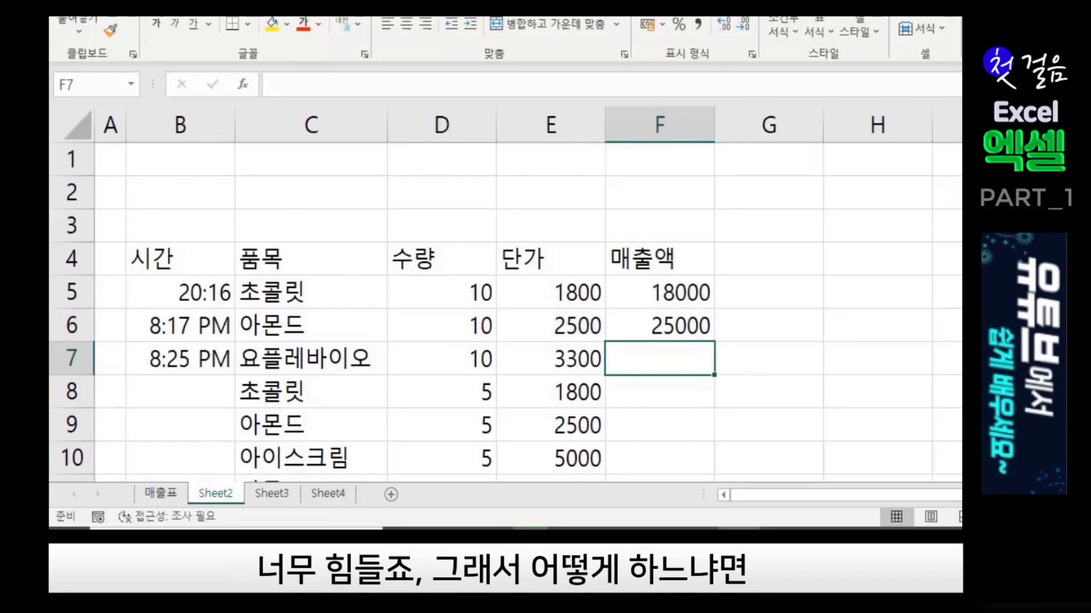
Clear the individual 매출액 formulas from F6 and F5.
{"action": "left_click", "coordinate": [818, 335]}
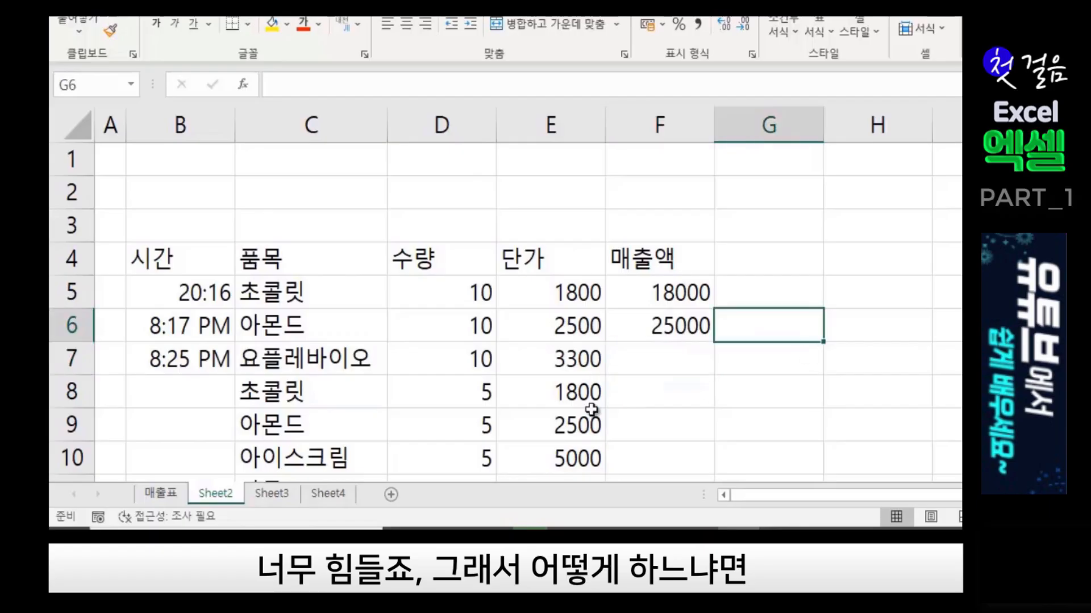
{"action": "left_click", "coordinate": [665, 334]}
{"action": "left_click", "coordinate": [813, 359]}
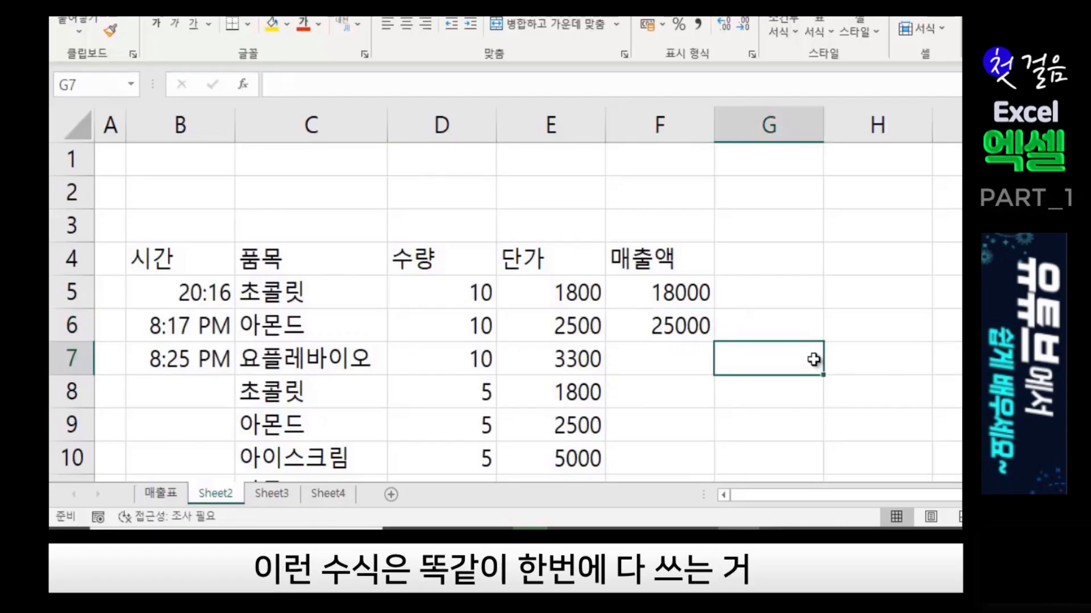
{"action": "left_click", "coordinate": [798, 320]}
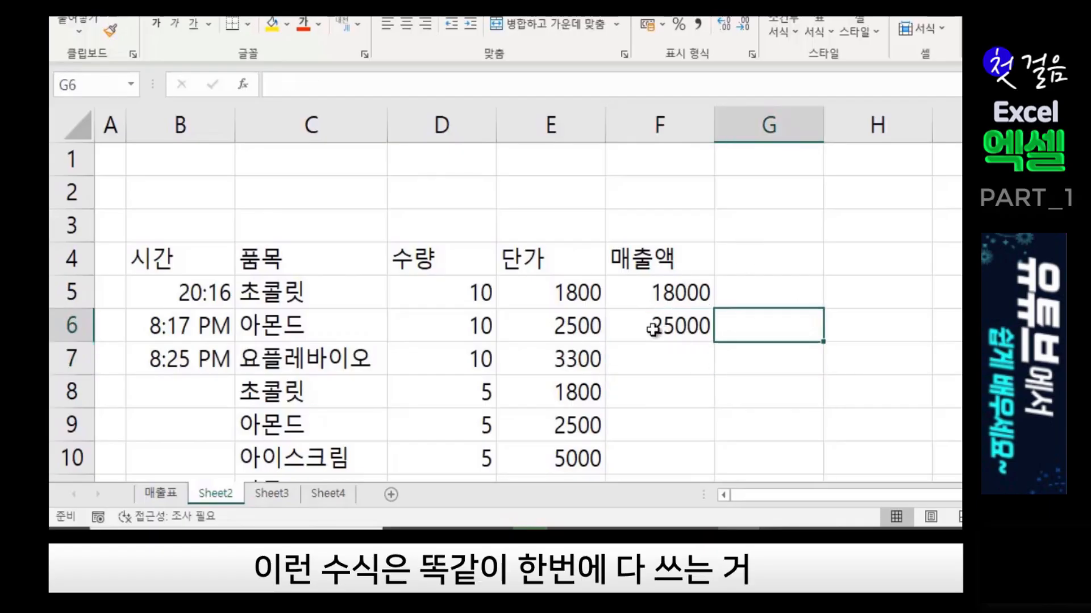
{"action": "left_click", "coordinate": [662, 328]}
{"action": "key", "text": "Delete"}
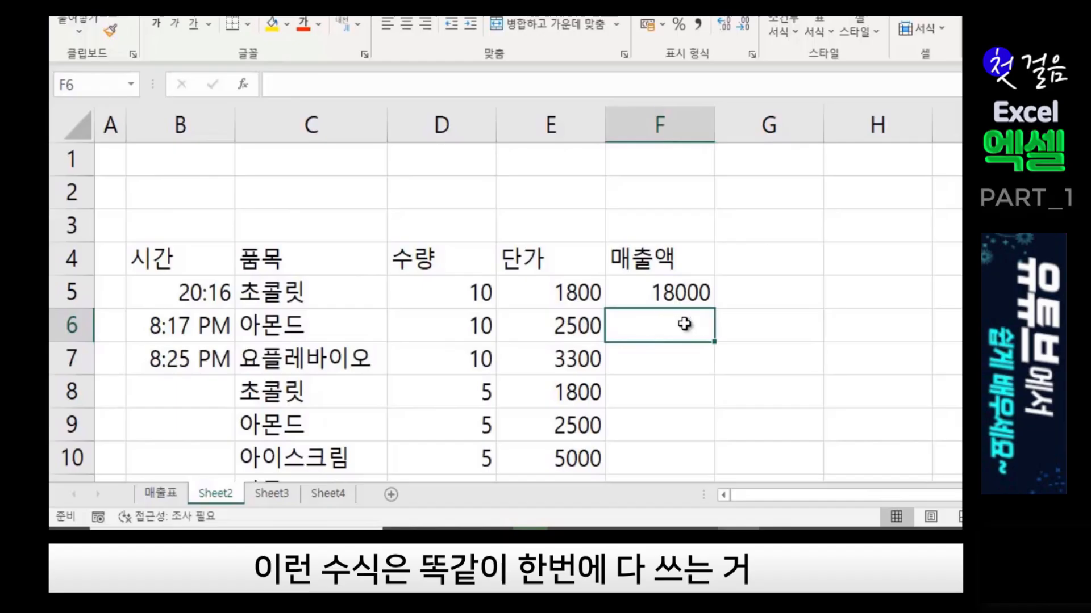
{"action": "left_click", "coordinate": [754, 347]}
{"action": "left_click", "coordinate": [686, 284]}
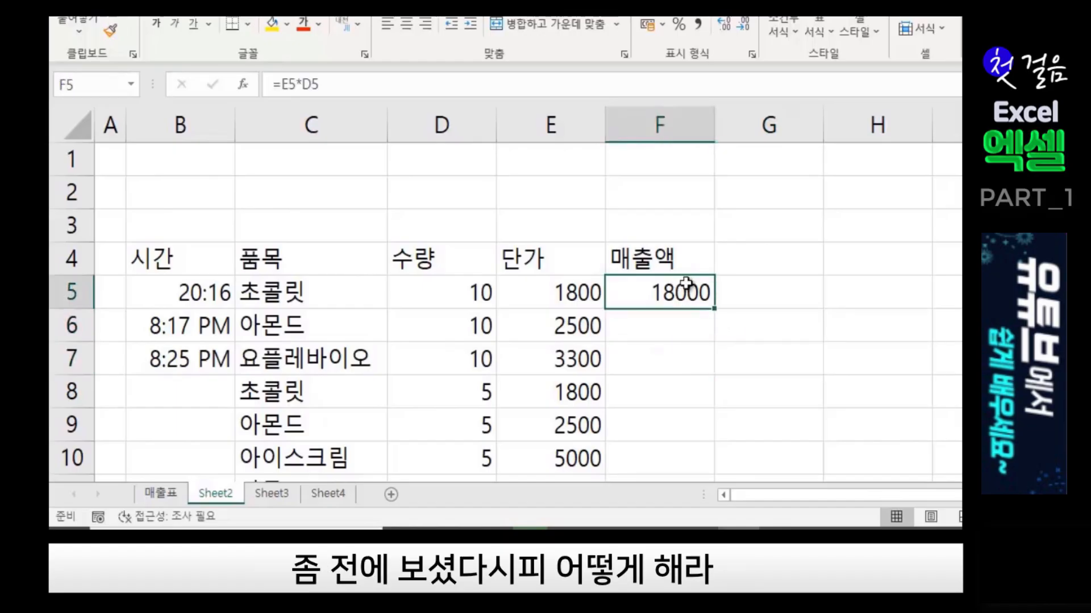
{"action": "key", "text": "Delete"}
{"action": "left_click", "coordinate": [818, 354]}
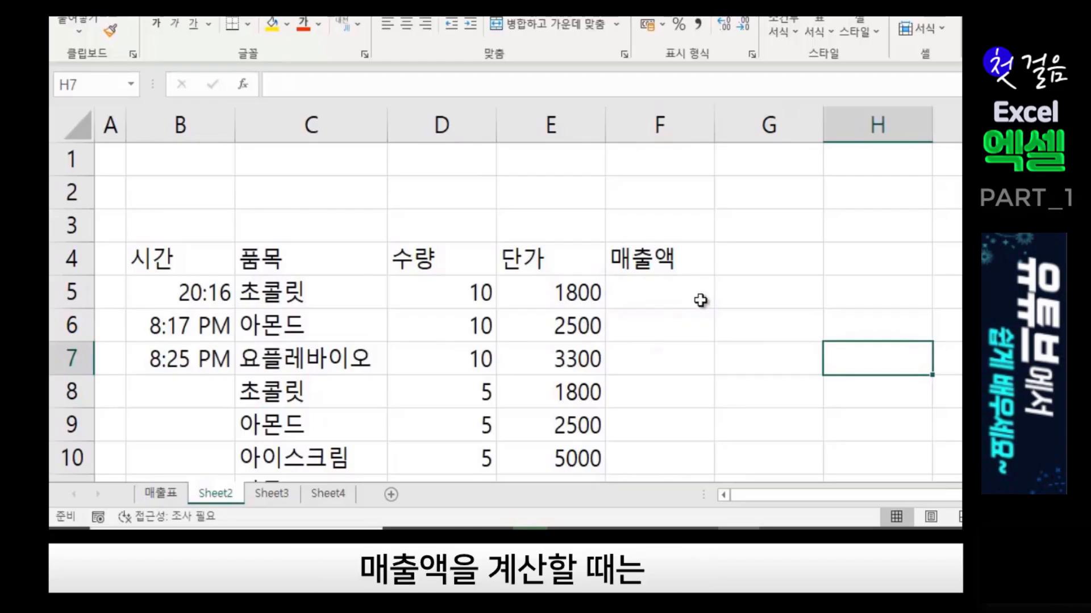
{"action": "left_click", "coordinate": [643, 287]}
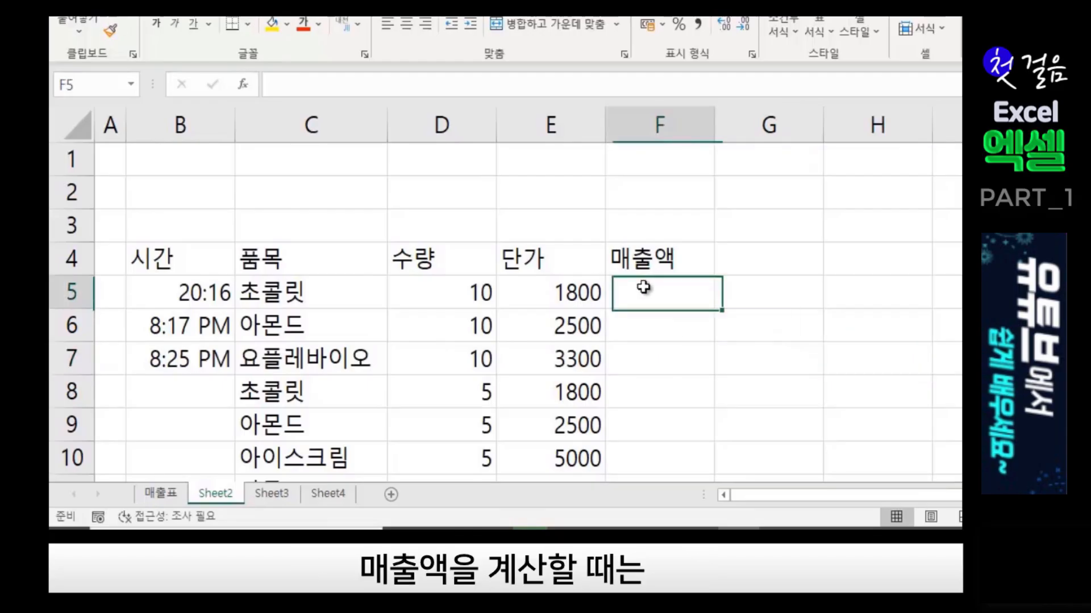
{"action": "left_click_drag", "start_coordinate": [643, 286], "coordinate": [638, 431]}
{"action": "scroll", "coordinate": [702, 392], "scroll_direction": "up", "scroll_amount": 2}
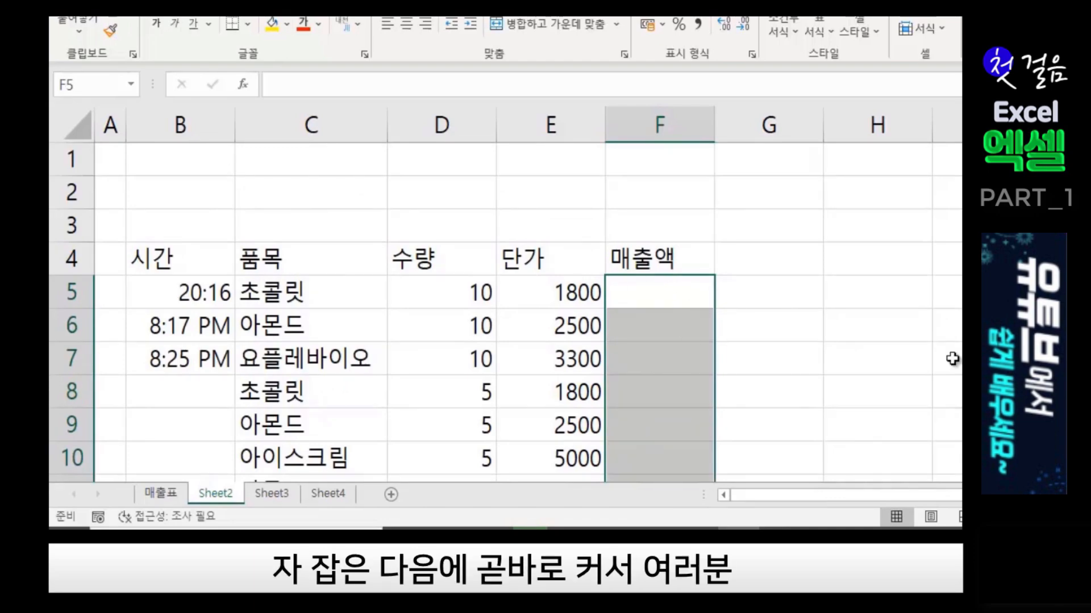
{"action": "left_click", "coordinate": [665, 286]}
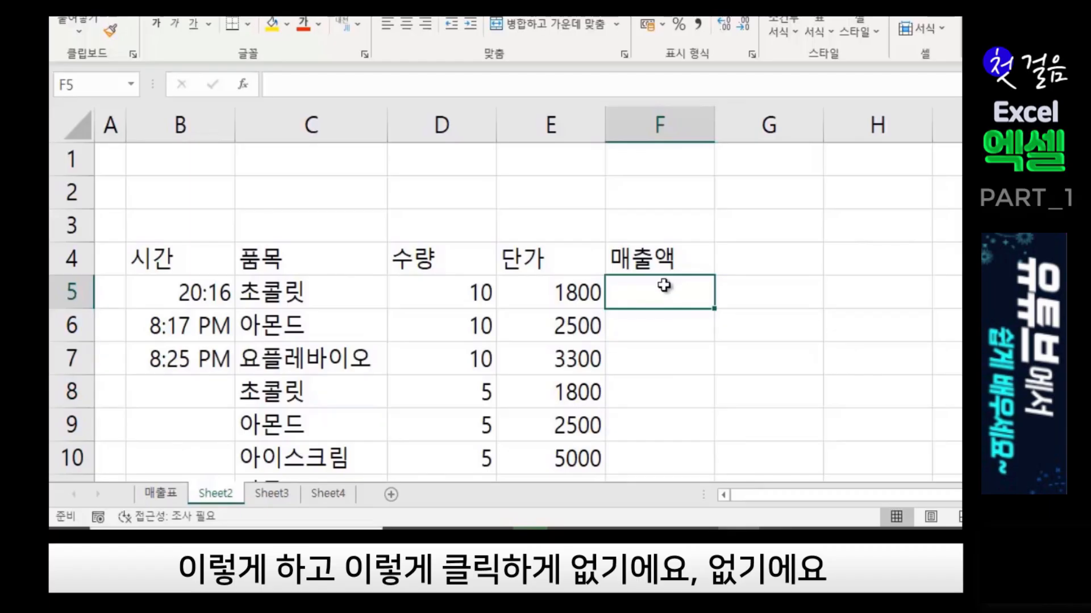
Fill the whole 매출액 range F5:F14 at once with the formula =E5*D5, multiplying 단가 by 수량 in each row.
{"action": "left_click_drag", "start_coordinate": [664, 286], "coordinate": [648, 382]}
{"action": "scroll", "coordinate": [784, 376], "scroll_direction": "up", "scroll_amount": 3}
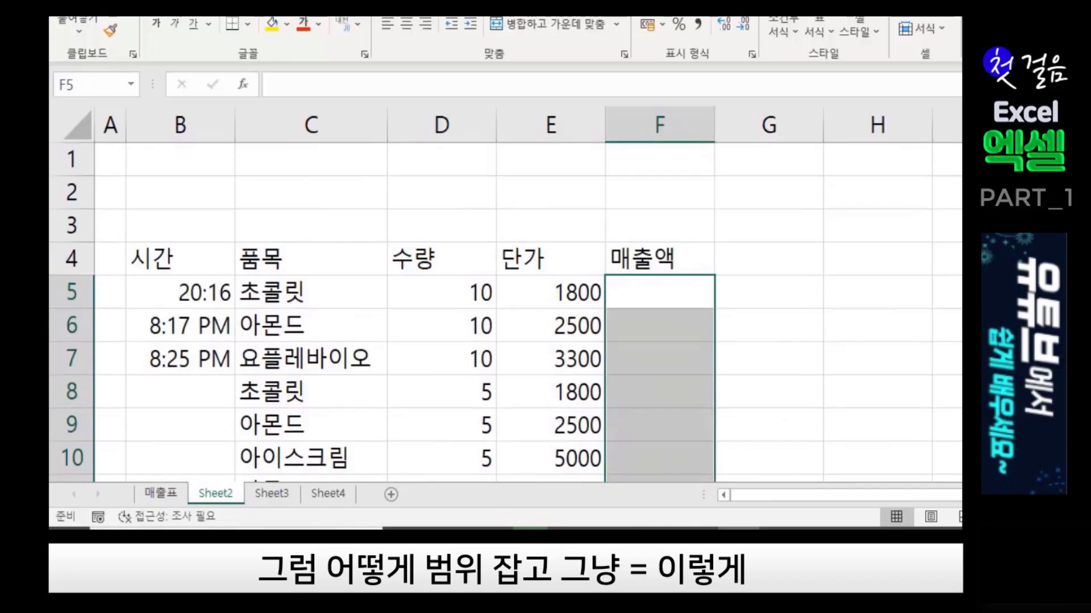
{"action": "type", "text": "="}
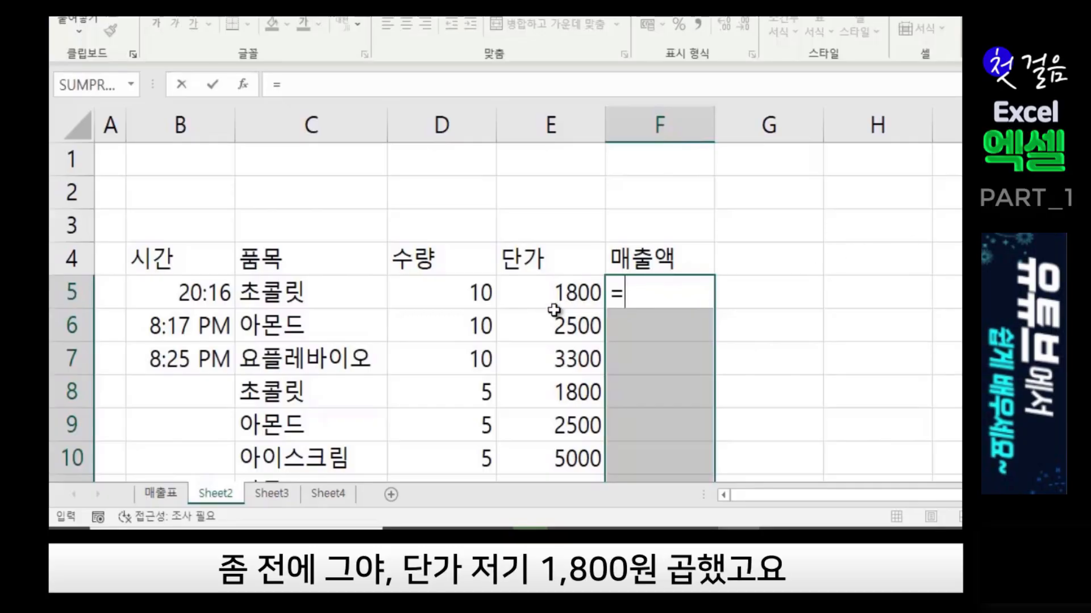
{"action": "left_click", "coordinate": [565, 292]}
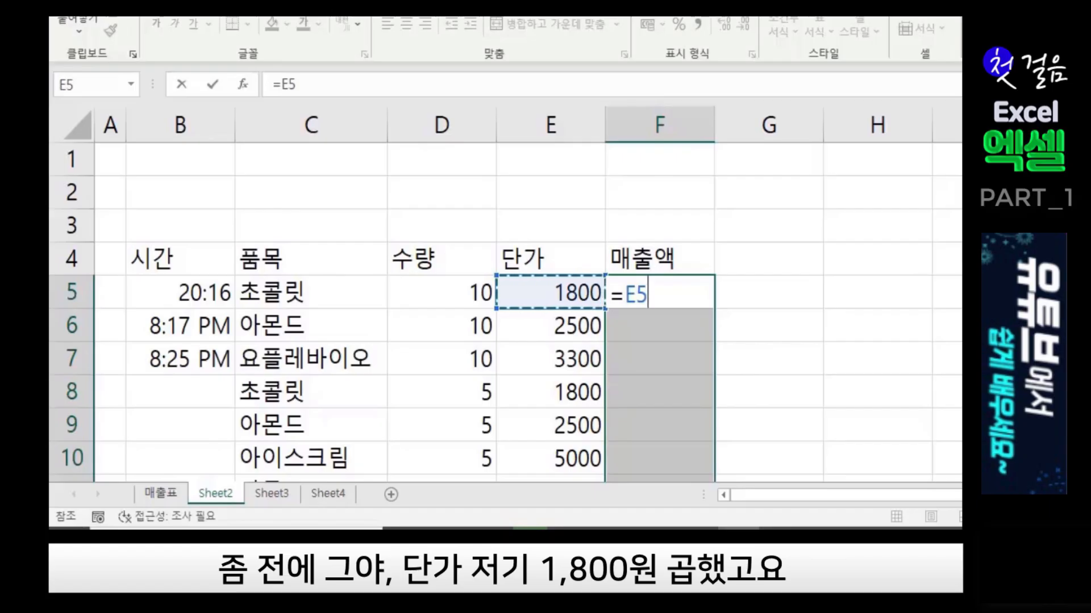
{"action": "type", "text": "*"}
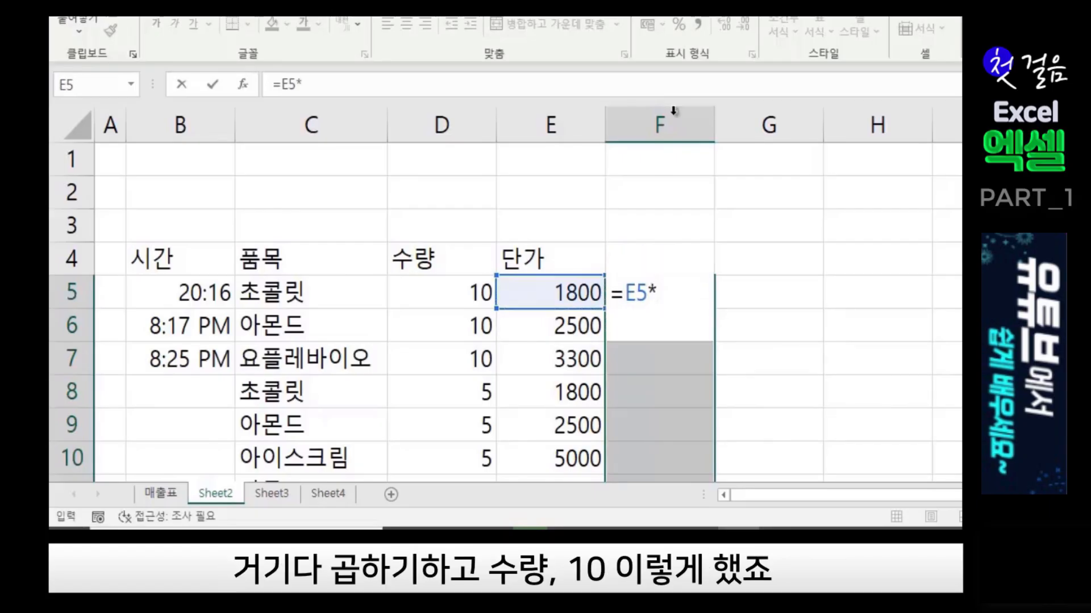
{"action": "left_click", "coordinate": [454, 294]}
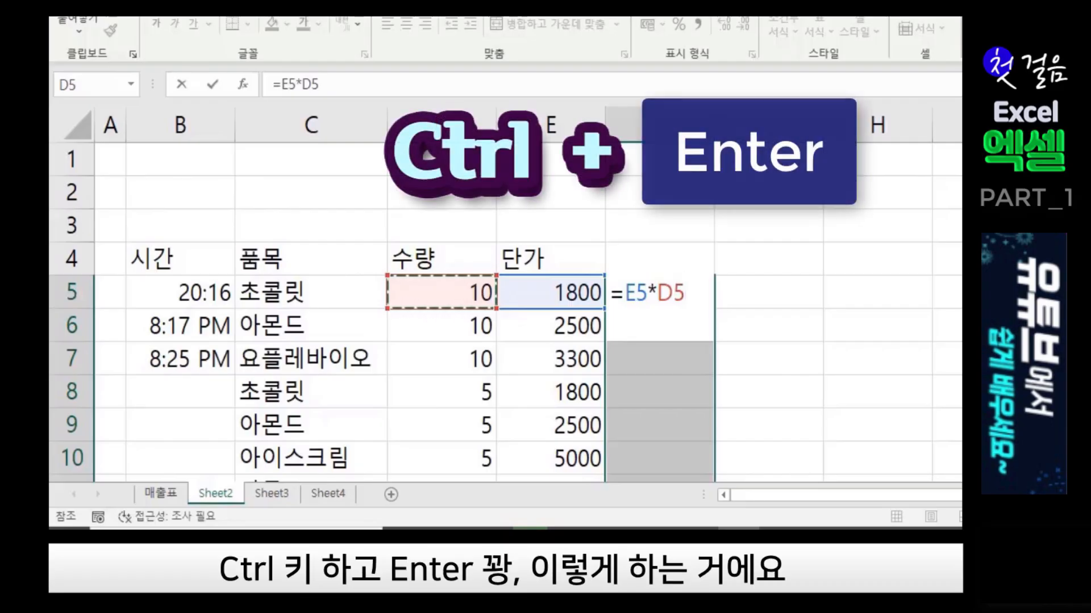
{"action": "key", "text": "ctrl+Return"}
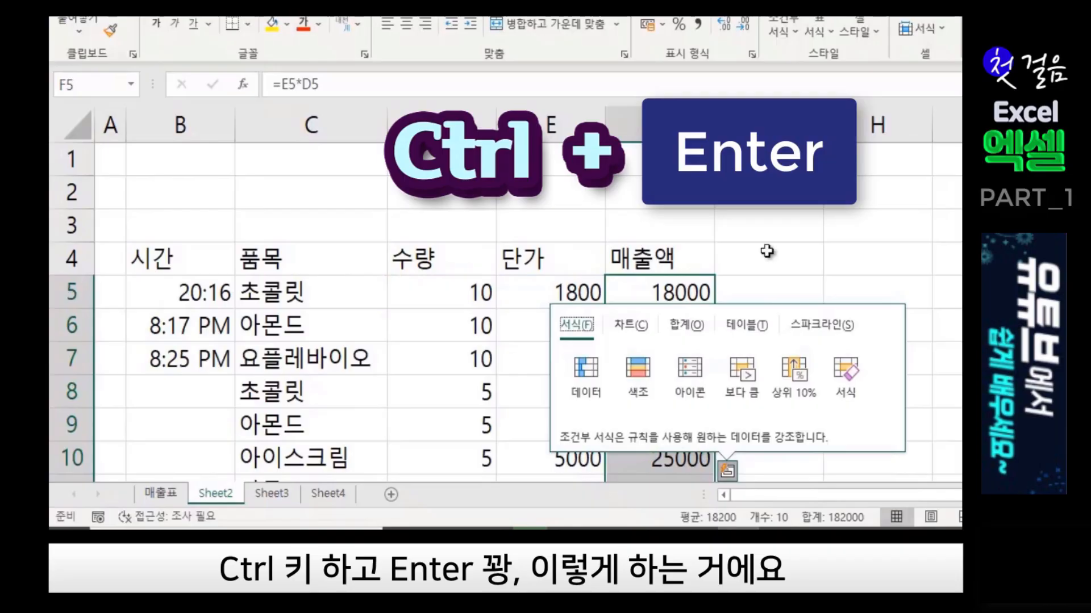
Check the calculated 매출액 results in F5:F14 against the 단가 values in column E.
{"action": "left_click", "coordinate": [784, 248]}
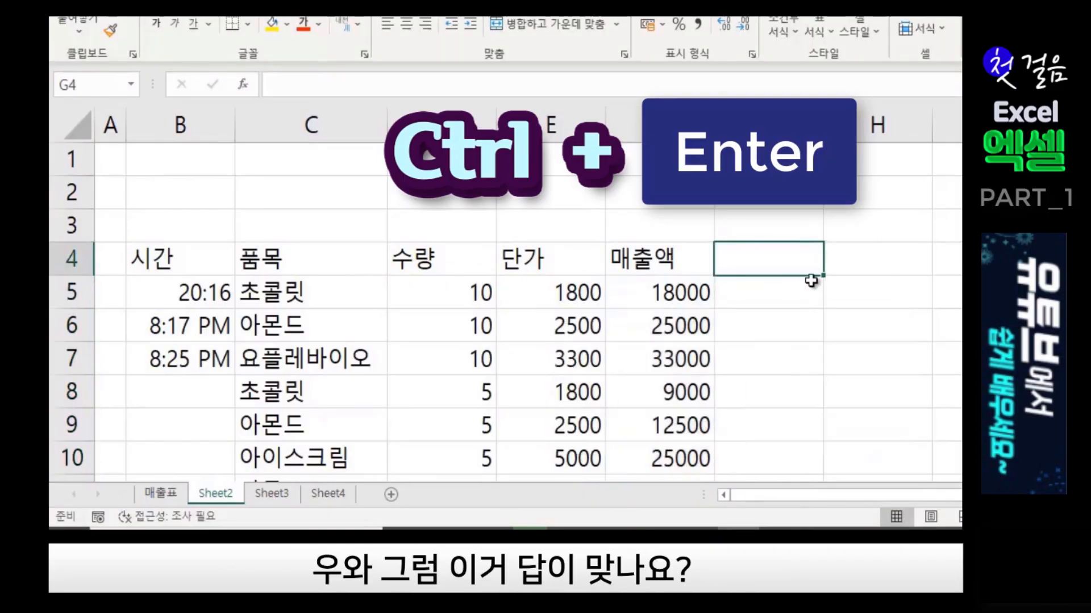
{"action": "left_click", "coordinate": [678, 335]}
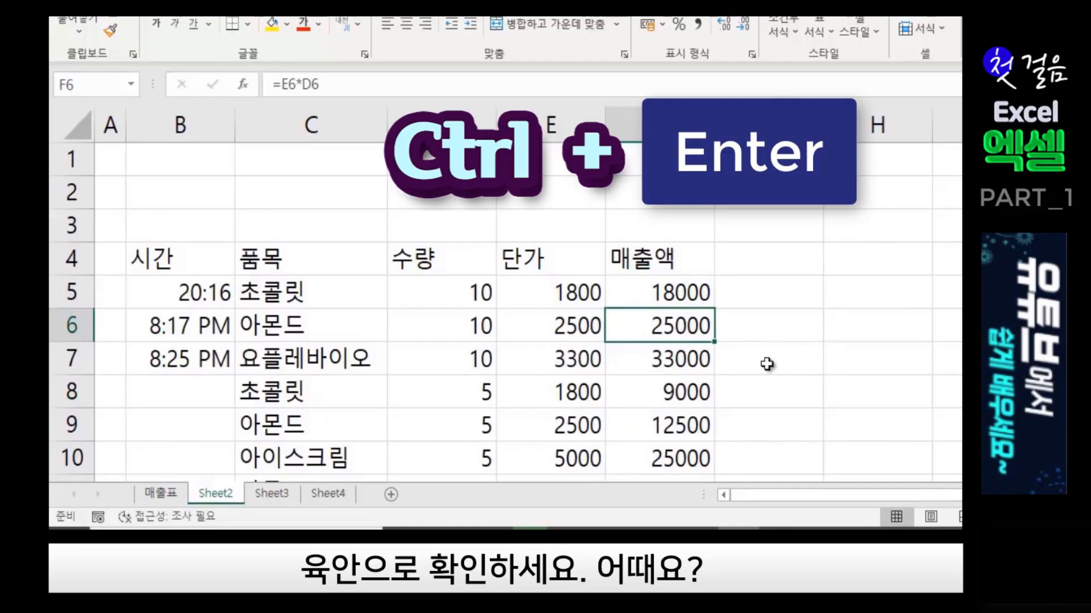
{"action": "scroll", "coordinate": [767, 395], "scroll_direction": "down", "scroll_amount": 2}
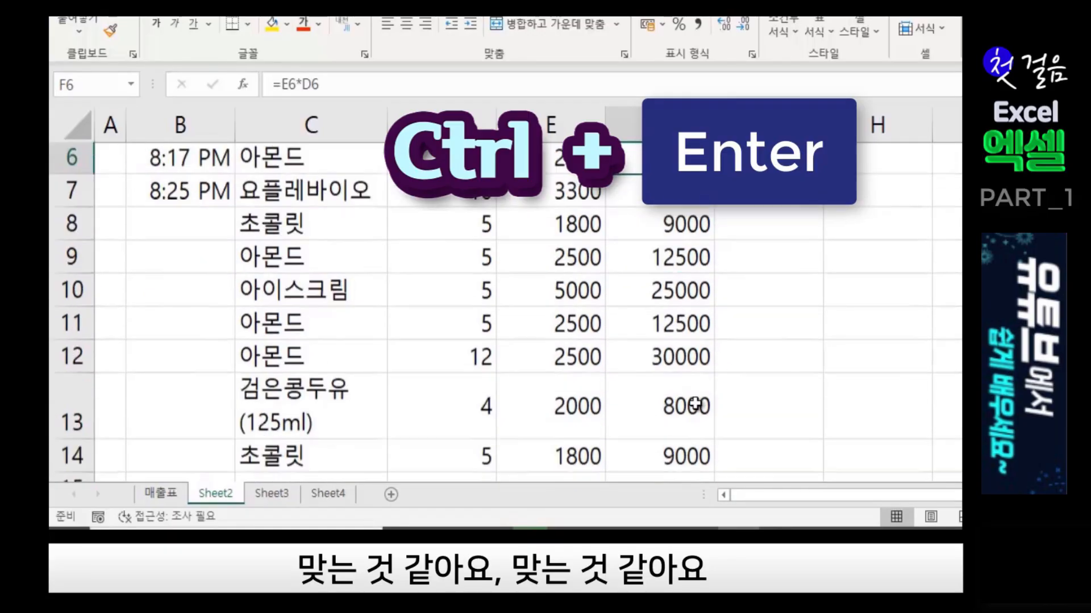
{"action": "scroll", "coordinate": [723, 460], "scroll_direction": "up", "scroll_amount": 1}
{"action": "scroll", "coordinate": [723, 460], "scroll_direction": "up", "scroll_amount": 2}
{"action": "left_click", "coordinate": [791, 401]}
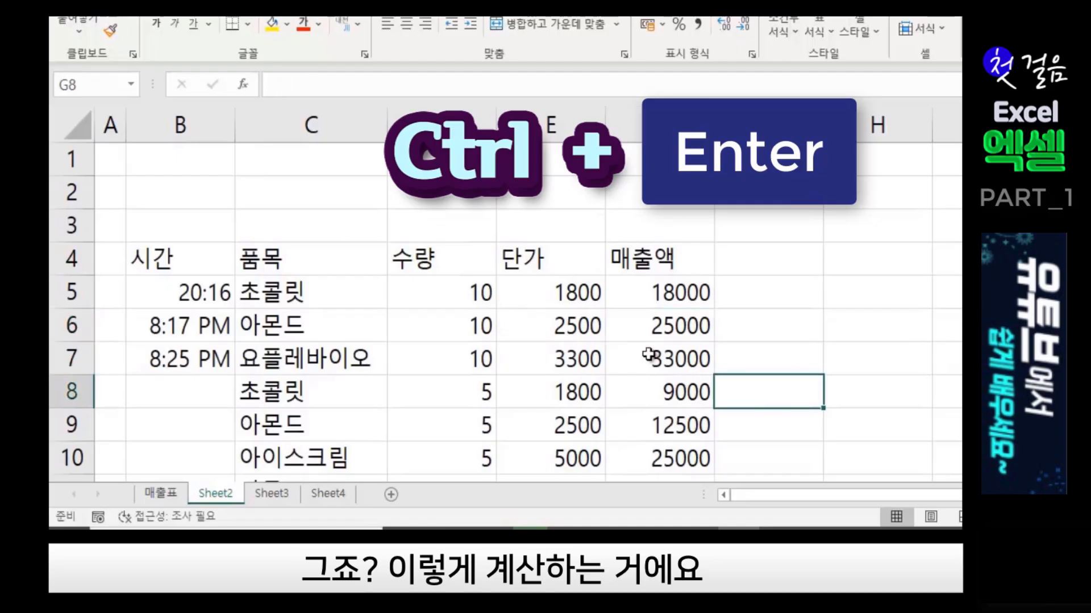
{"action": "left_click", "coordinate": [654, 314]}
{"action": "left_click", "coordinate": [817, 345]}
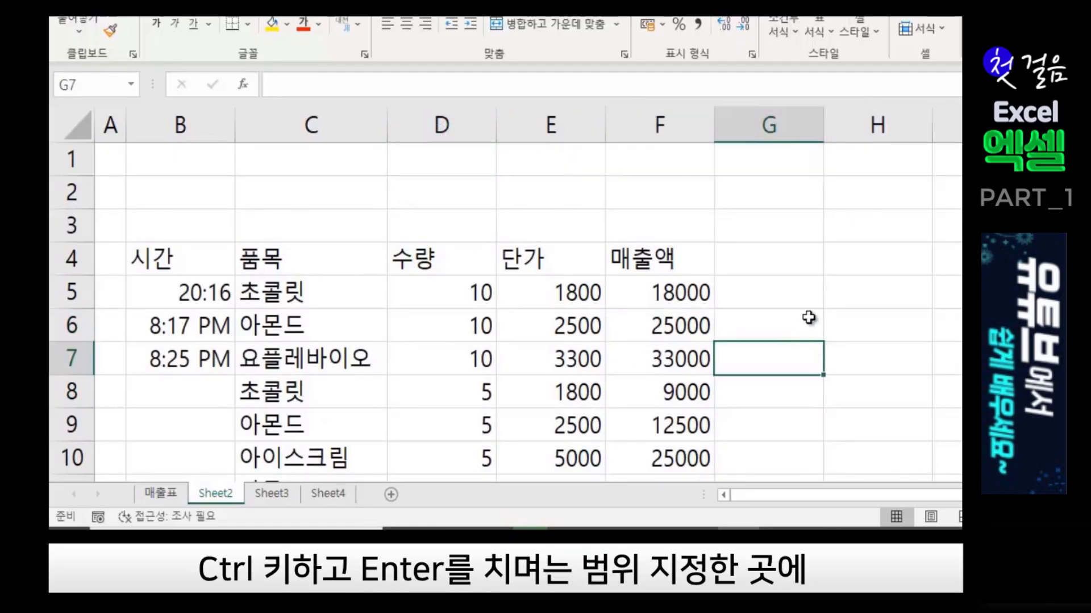
{"action": "left_click", "coordinate": [569, 292]}
{"action": "left_click", "coordinate": [564, 321]}
{"action": "left_click", "coordinate": [560, 392]}
{"action": "left_click", "coordinate": [915, 318]}
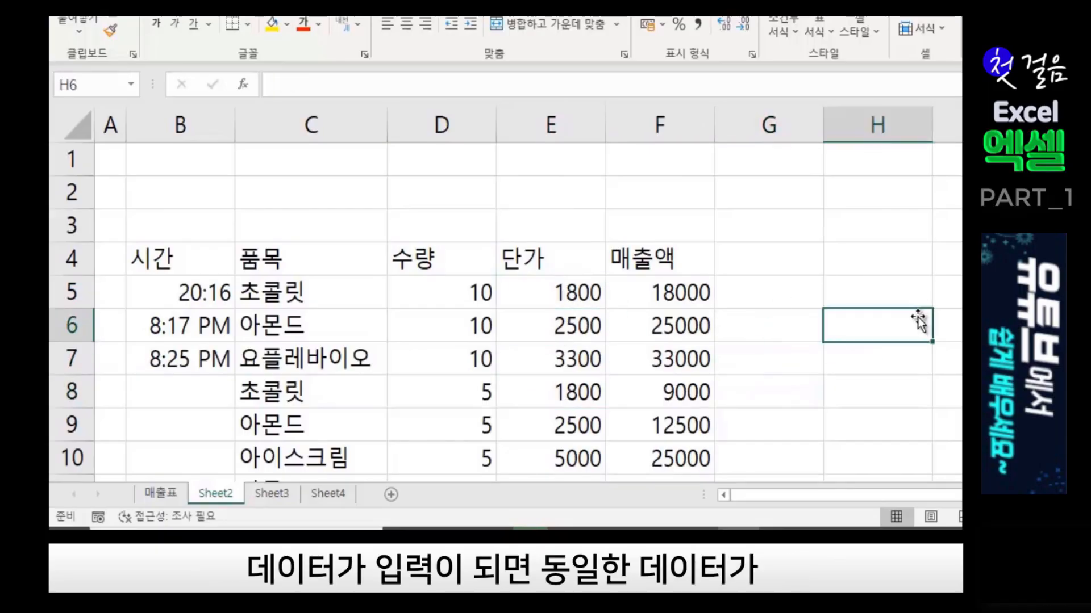
Fill the whole range H4:H8 at once with the word 엑셀.
{"action": "left_click", "coordinate": [892, 266]}
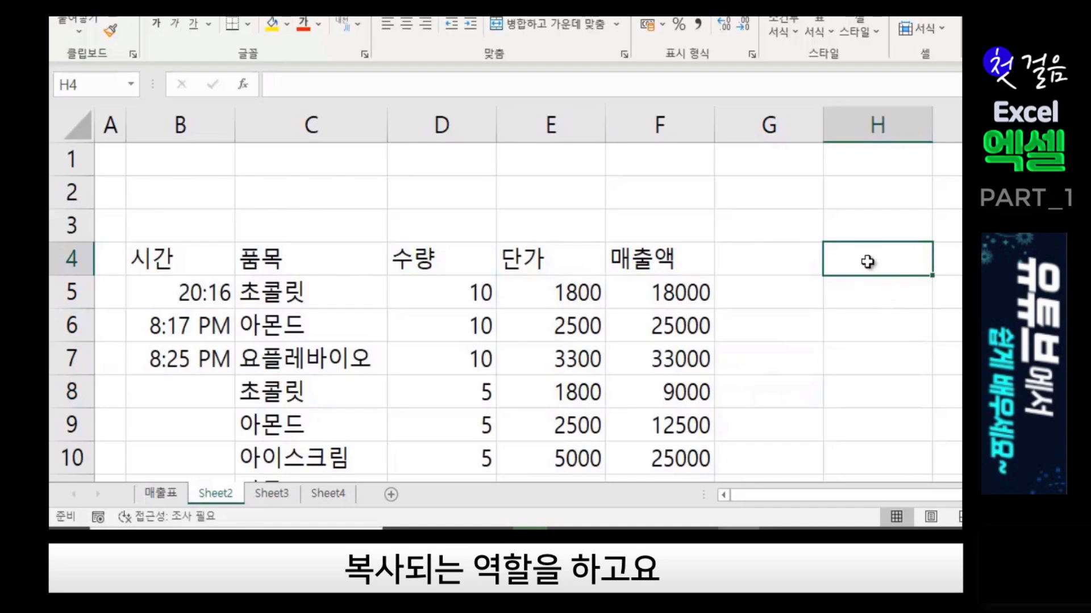
{"action": "left_click_drag", "start_coordinate": [852, 250], "coordinate": [861, 395]}
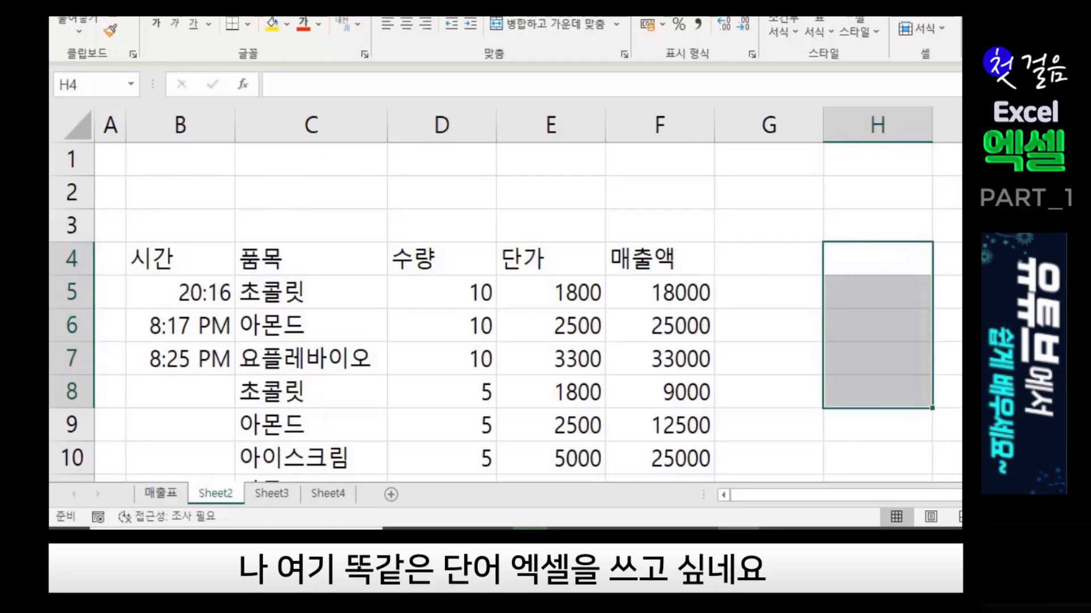
{"action": "type", "text": "엑셀"}
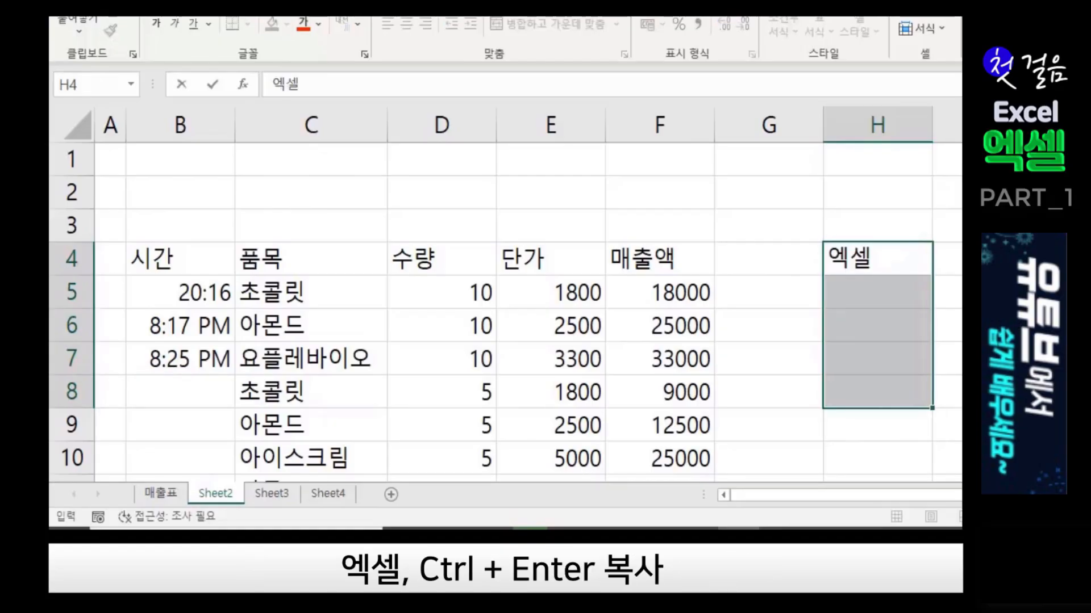
{"action": "key", "text": "ctrl+Return"}
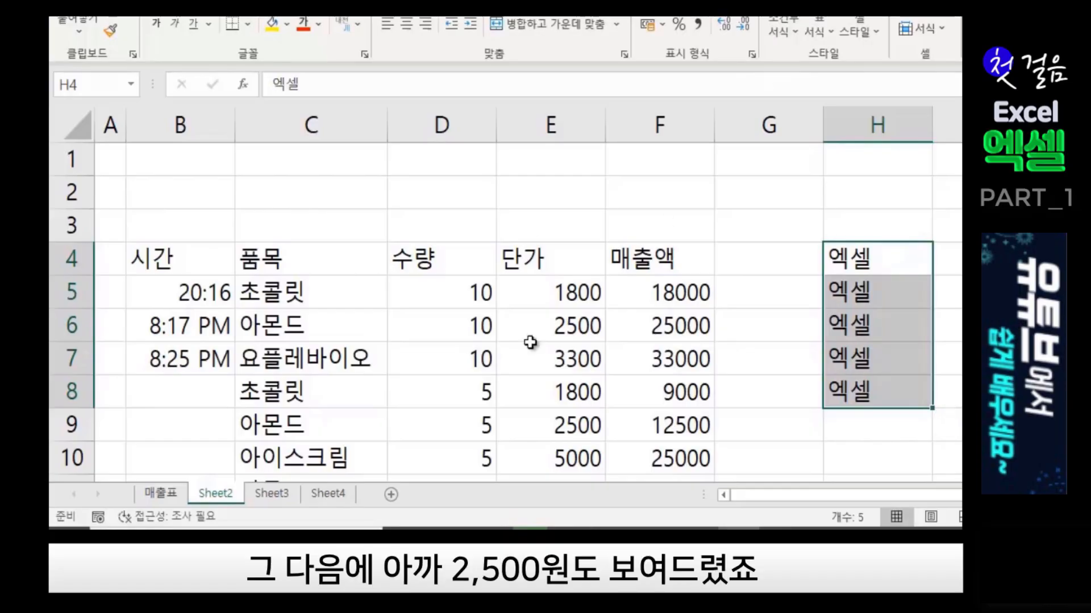
Examine how the 매출액 formula in F5 multiplies the 단가 in E5 by the 수량 in D5.
{"action": "left_click", "coordinate": [560, 322]}
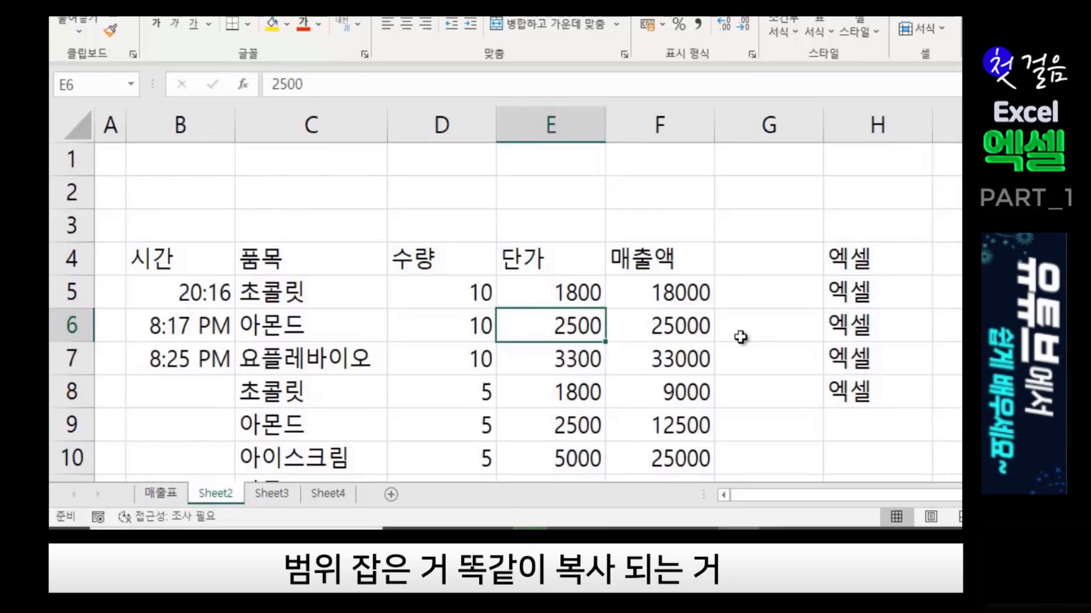
{"action": "left_click", "coordinate": [757, 372]}
{"action": "left_click", "coordinate": [657, 290]}
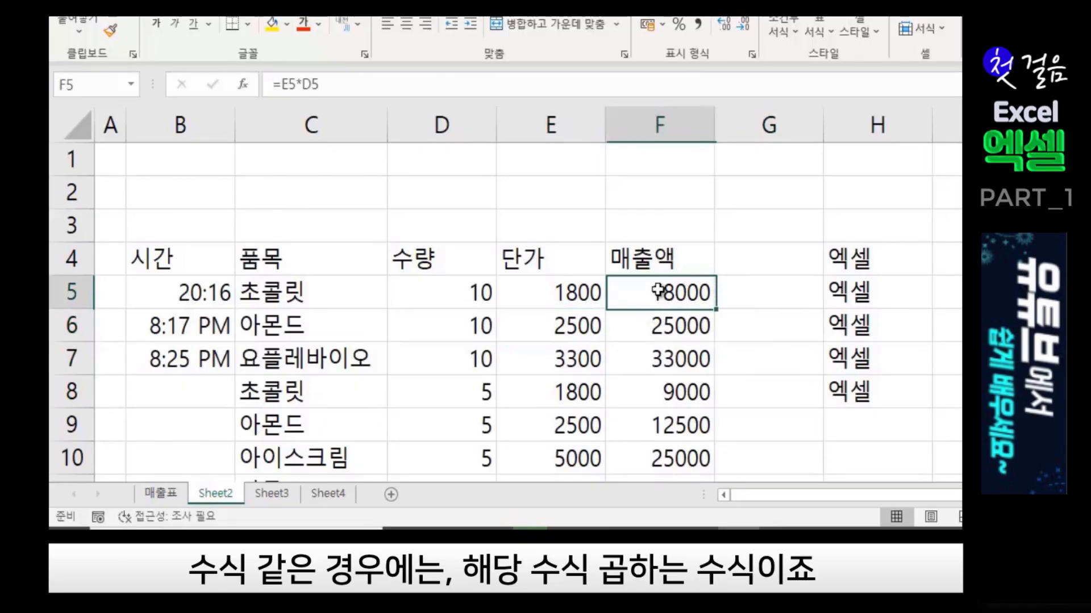
{"action": "left_click", "coordinate": [675, 319]}
{"action": "left_click", "coordinate": [670, 289]}
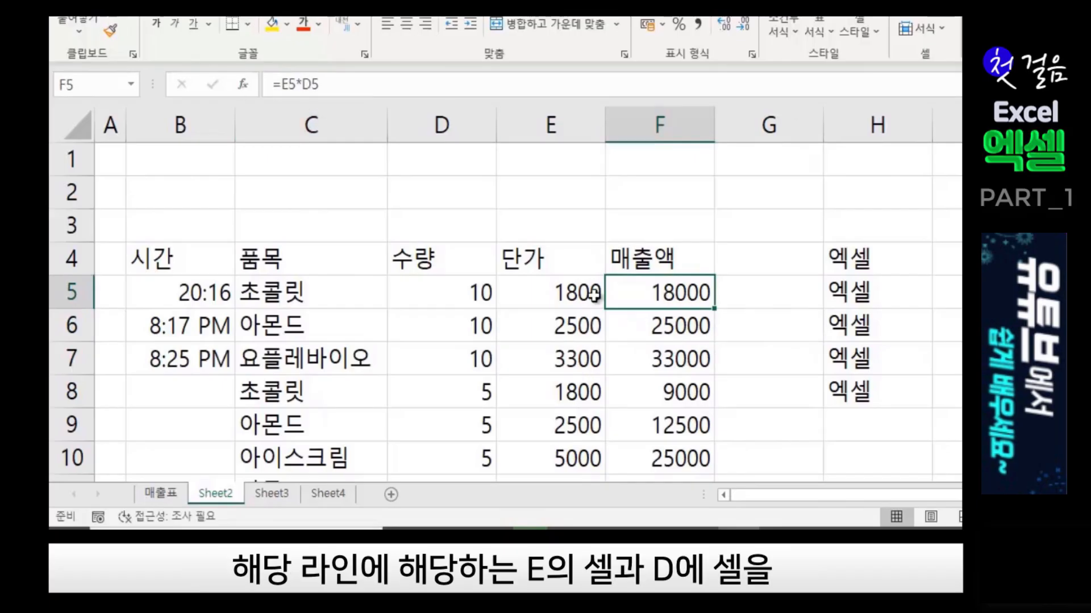
{"action": "left_click", "coordinate": [565, 298]}
{"action": "left_click", "coordinate": [456, 298]}
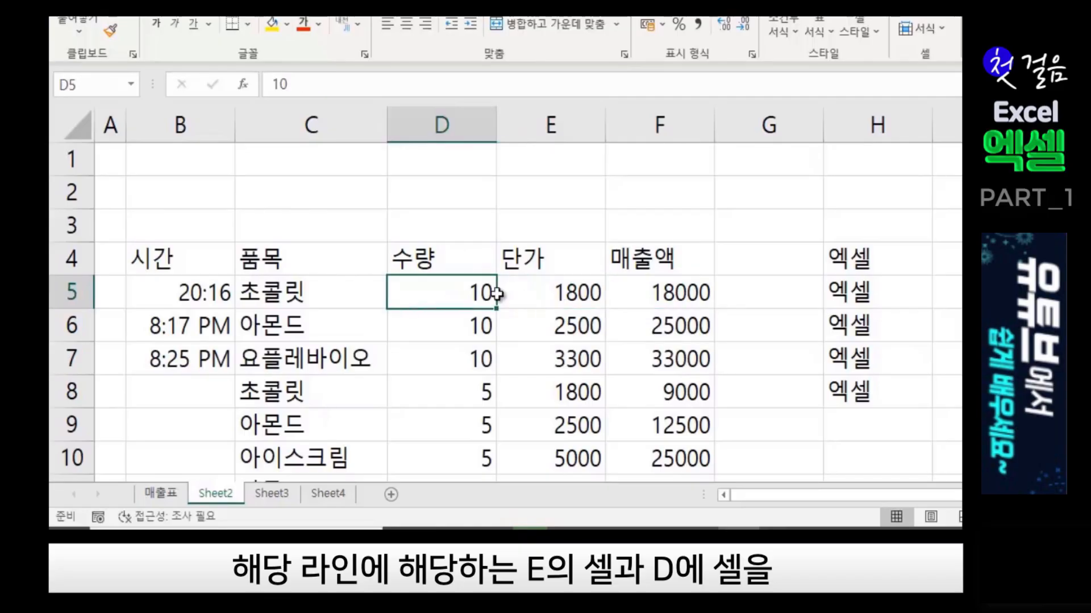
{"action": "left_click", "coordinate": [662, 301]}
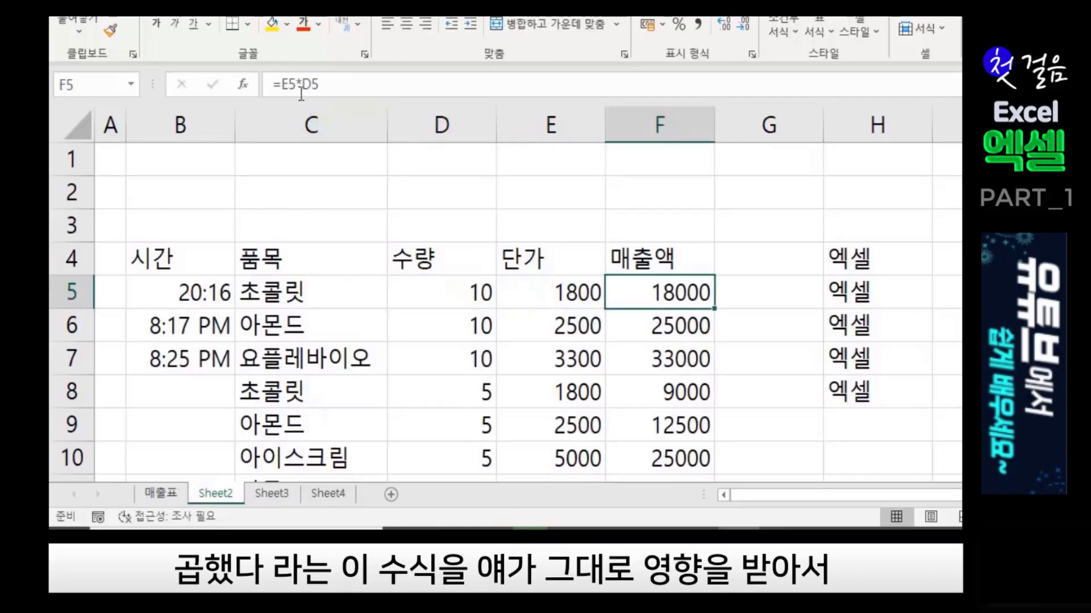
Compare the 매출액 formulas in further rows, such as F7, F8, F9 and F10, to check their row references.
{"action": "left_click", "coordinate": [657, 354]}
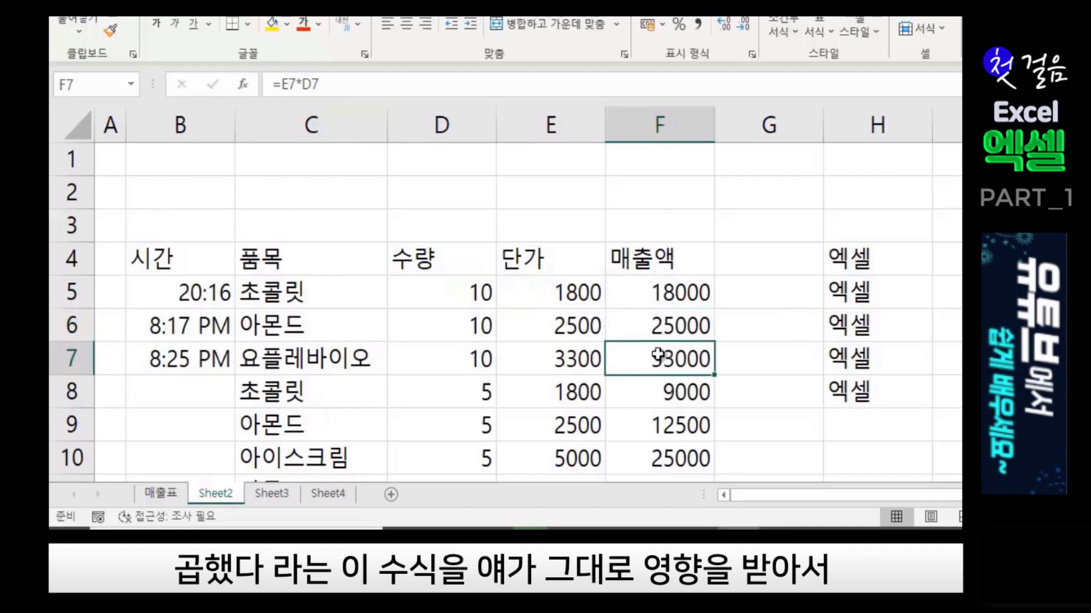
{"action": "left_click", "coordinate": [665, 390]}
{"action": "left_click", "coordinate": [672, 455]}
{"action": "scroll", "coordinate": [617, 216], "scroll_direction": "down", "scroll_amount": 2}
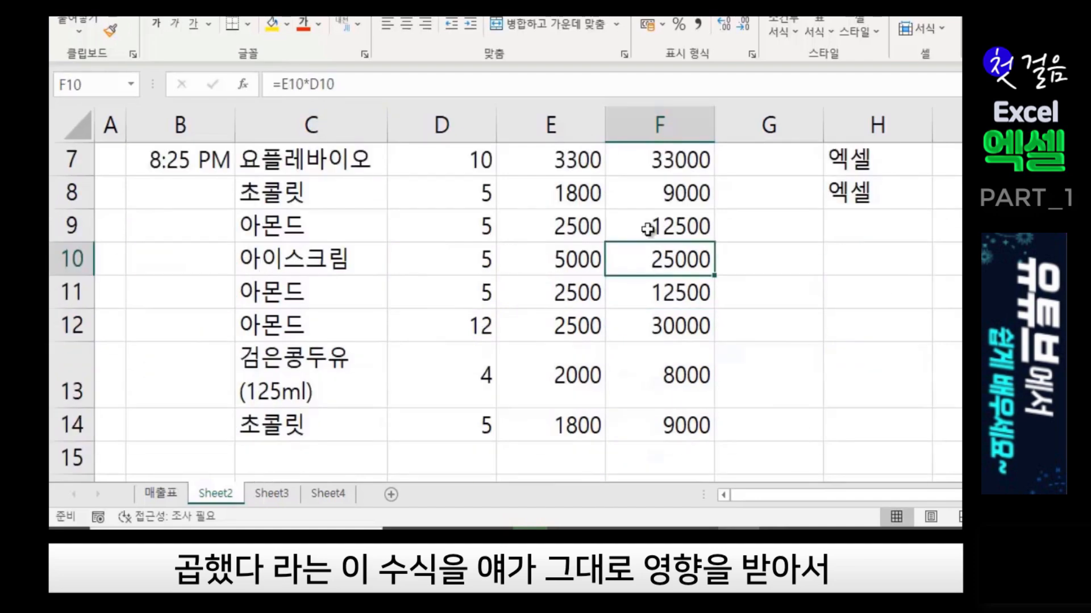
{"action": "scroll", "coordinate": [660, 238], "scroll_direction": "up", "scroll_amount": 2}
{"action": "left_click", "coordinate": [666, 293]}
{"action": "left_click", "coordinate": [676, 358]}
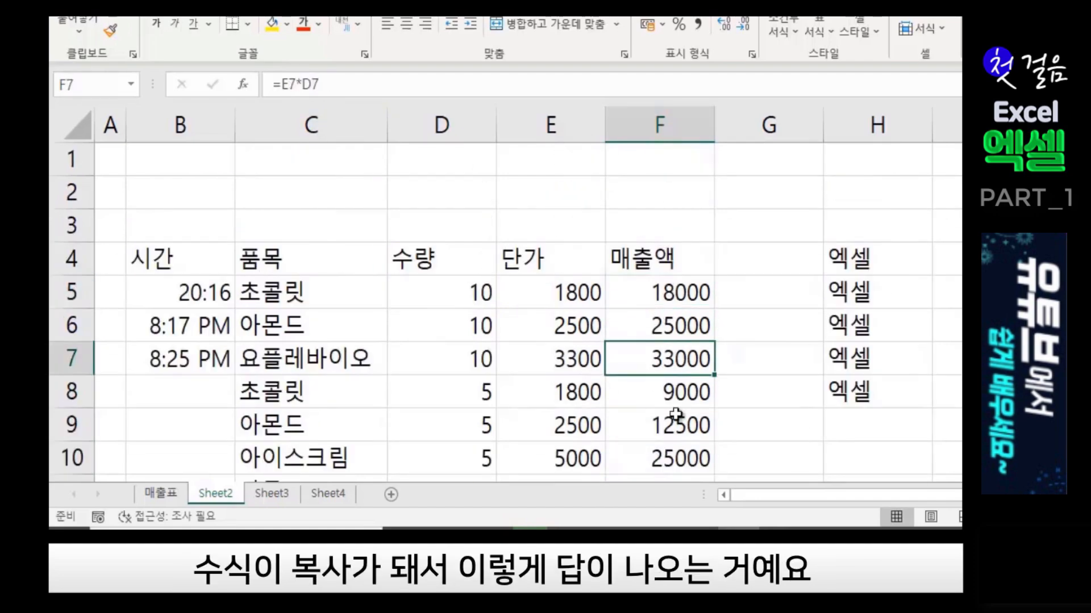
{"action": "left_click", "coordinate": [677, 420]}
{"action": "scroll", "coordinate": [680, 453], "scroll_direction": "down", "scroll_amount": 2}
{"action": "left_click", "coordinate": [878, 431]}
{"action": "scroll", "coordinate": [880, 436], "scroll_direction": "up", "scroll_amount": 2}
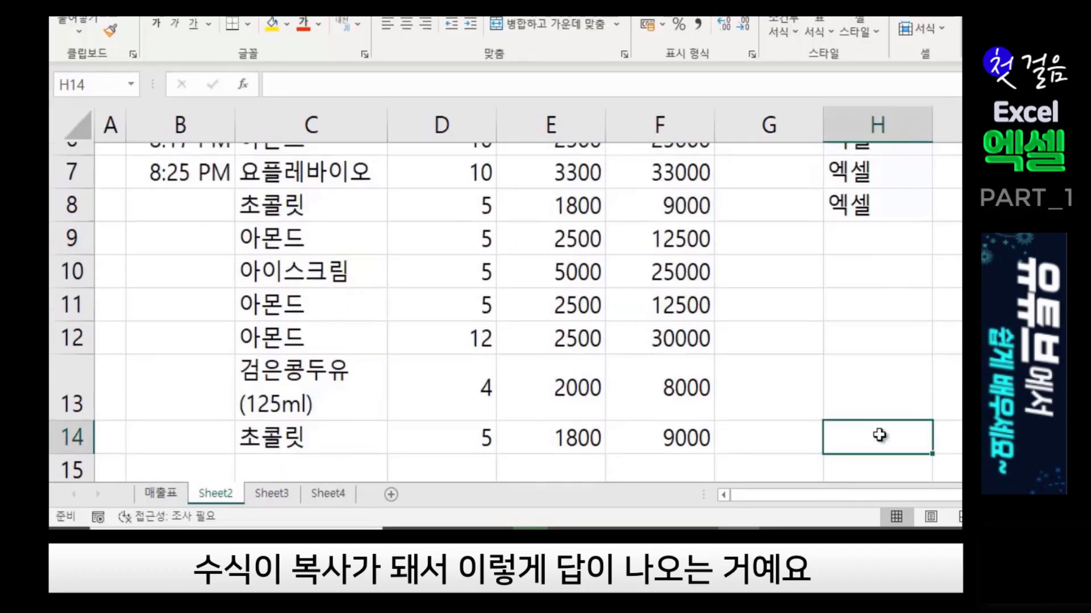
Clear the contents of column H to remove the repeated word 엑셀.
{"action": "left_click", "coordinate": [852, 123]}
{"action": "right_click", "coordinate": [856, 128]}
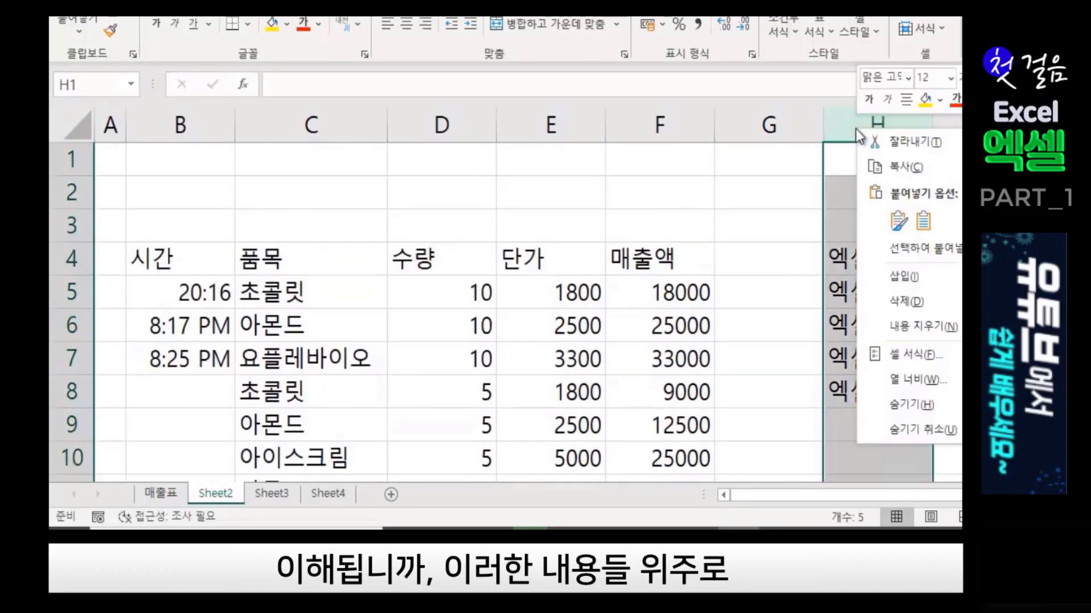
{"action": "left_click", "coordinate": [914, 325]}
{"action": "left_click", "coordinate": [793, 338]}
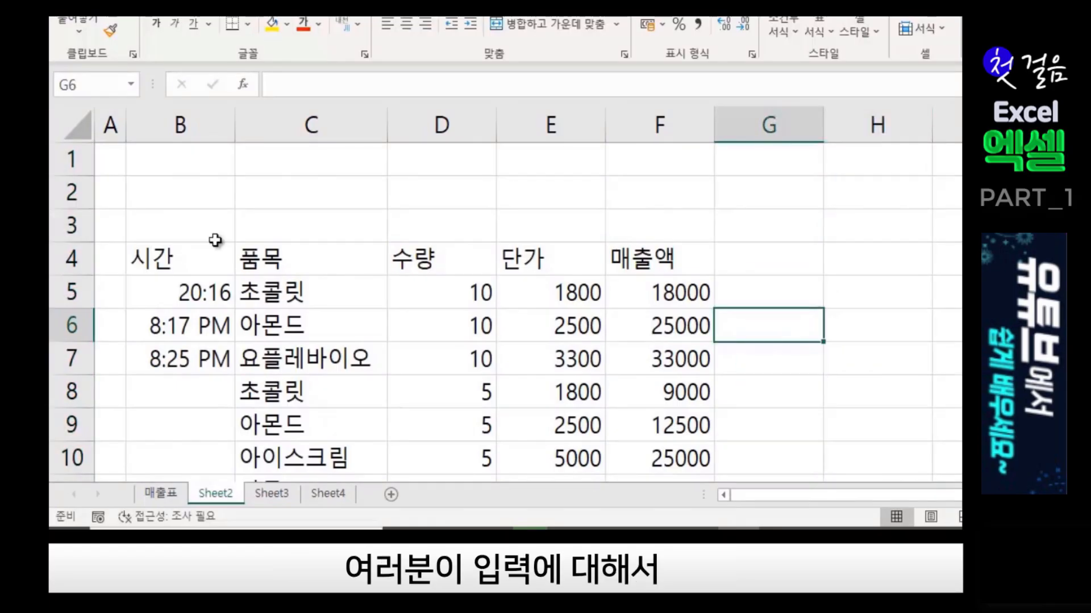
{"action": "left_click", "coordinate": [187, 405]}
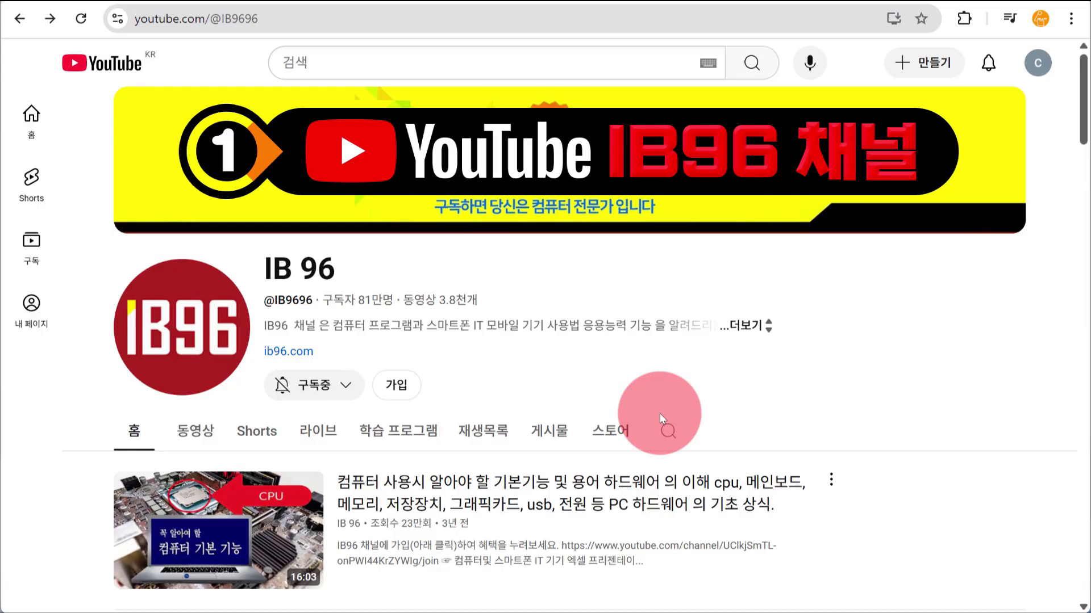
Switch to the IB 96 YouTube channel in the browser, view its store and open the 100-lesson MS엑셀 course.
{"action": "left_click", "coordinate": [618, 437]}
{"action": "scroll", "coordinate": [398, 426], "scroll_direction": "down", "scroll_amount": 3}
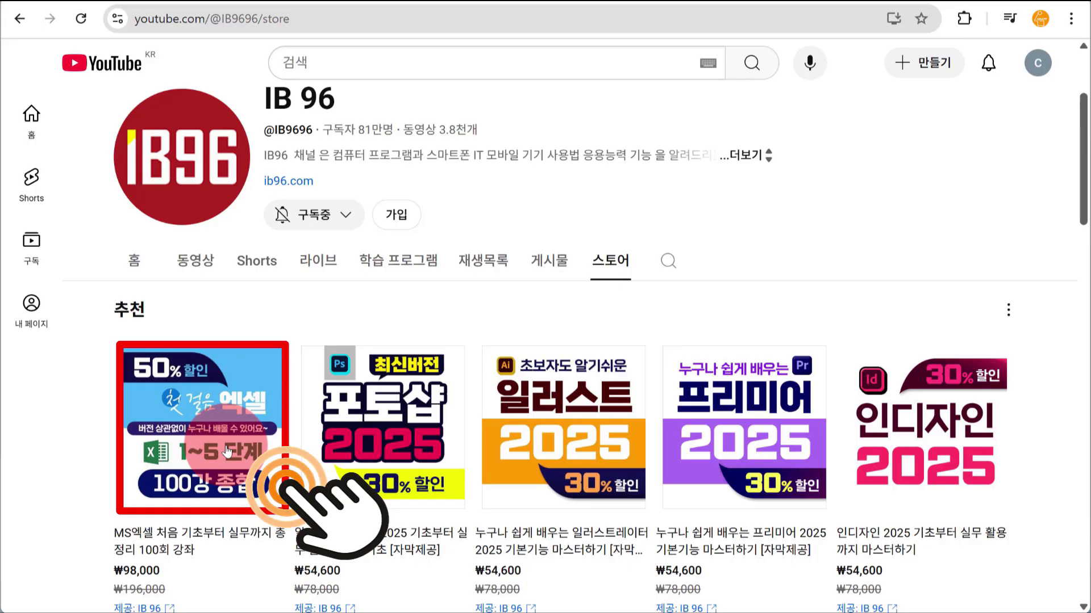
{"action": "left_click", "coordinate": [222, 453]}
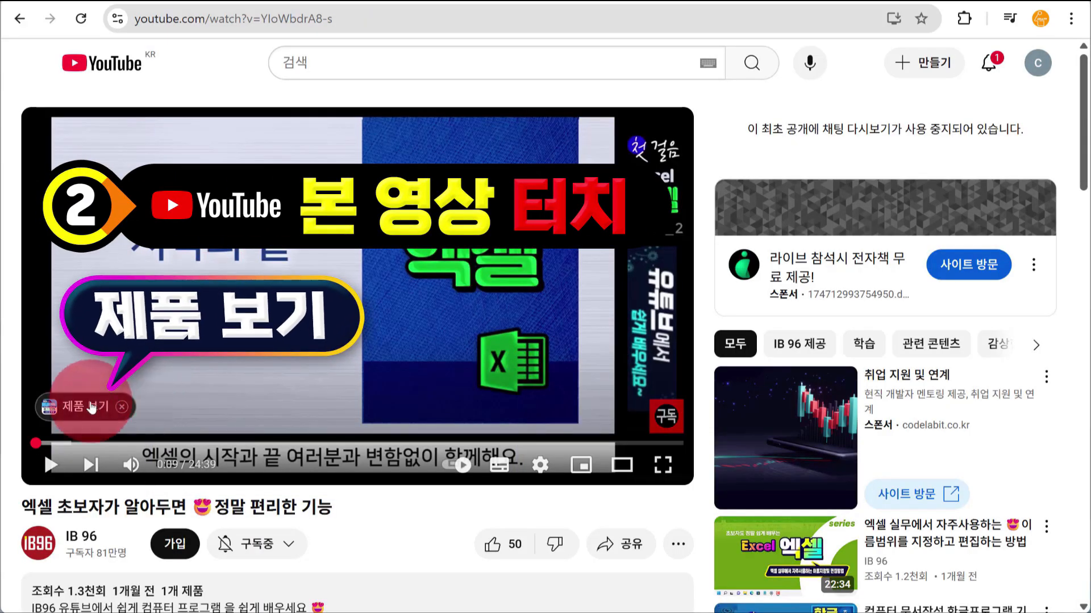
Show the products tagged in the Excel beginner video and open the MS엑셀 course offer.
{"action": "left_click", "coordinate": [90, 406]}
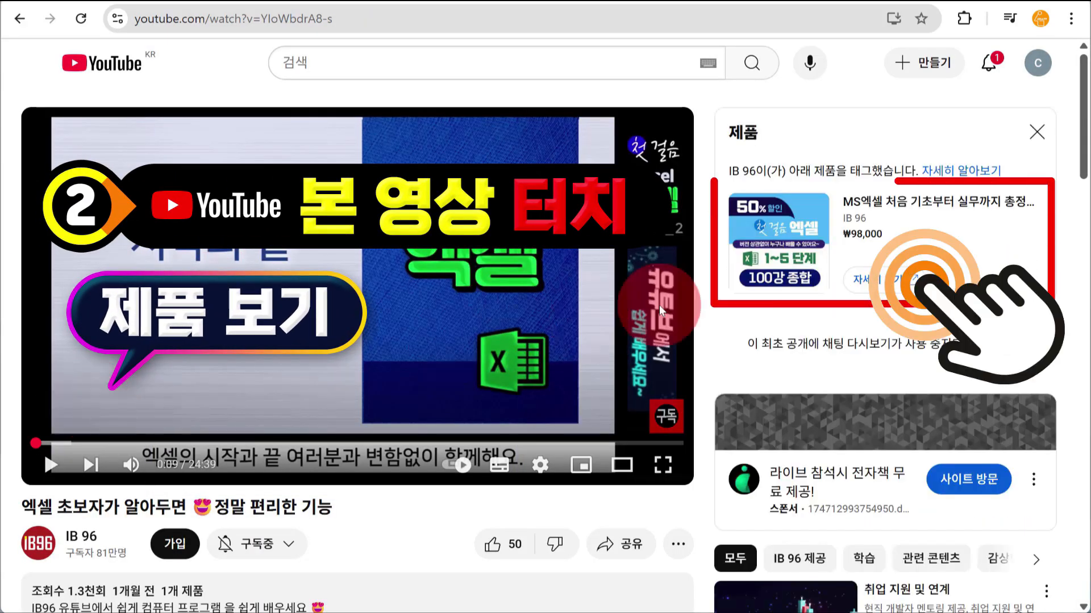
{"action": "left_click", "coordinate": [884, 205]}
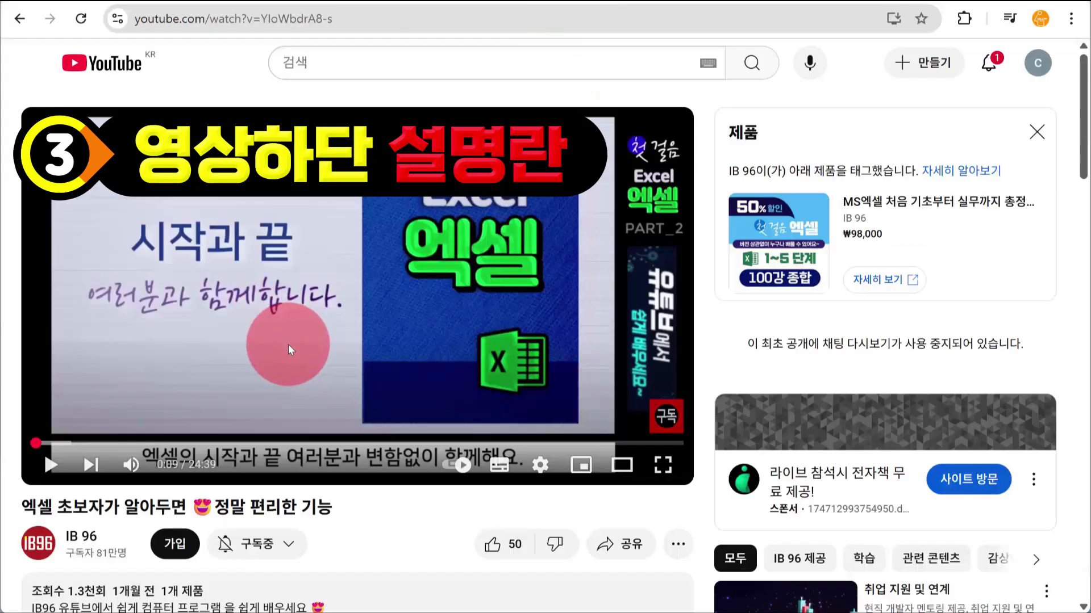
Expand the video's description, follow its 100-lesson Excel course link and read through the product page.
{"action": "scroll", "coordinate": [288, 347], "scroll_direction": "down", "scroll_amount": 5}
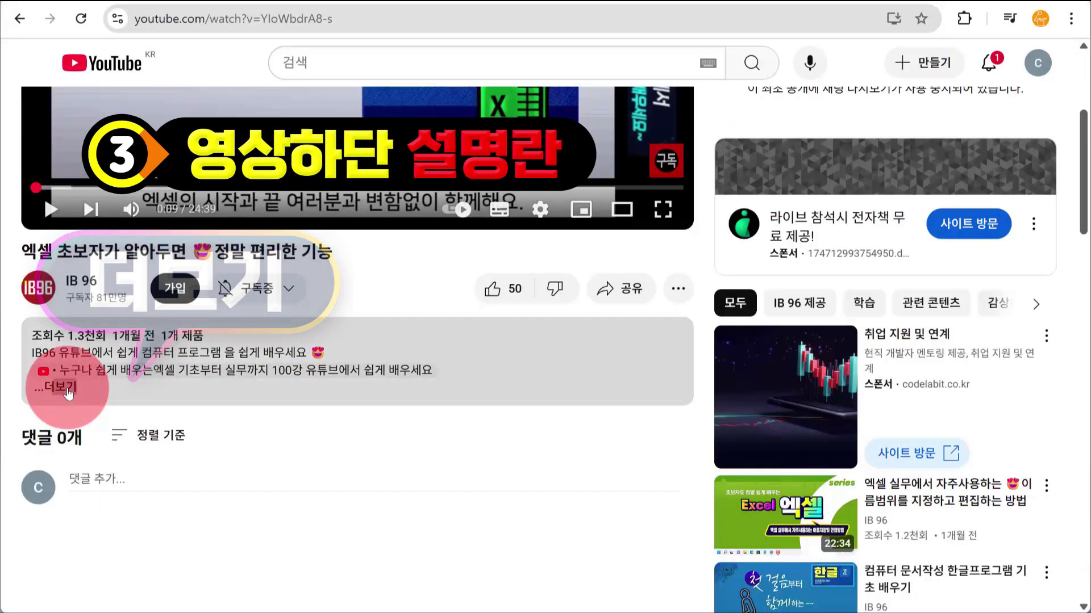
{"action": "left_click", "coordinate": [69, 391]}
{"action": "left_click", "coordinate": [138, 403]}
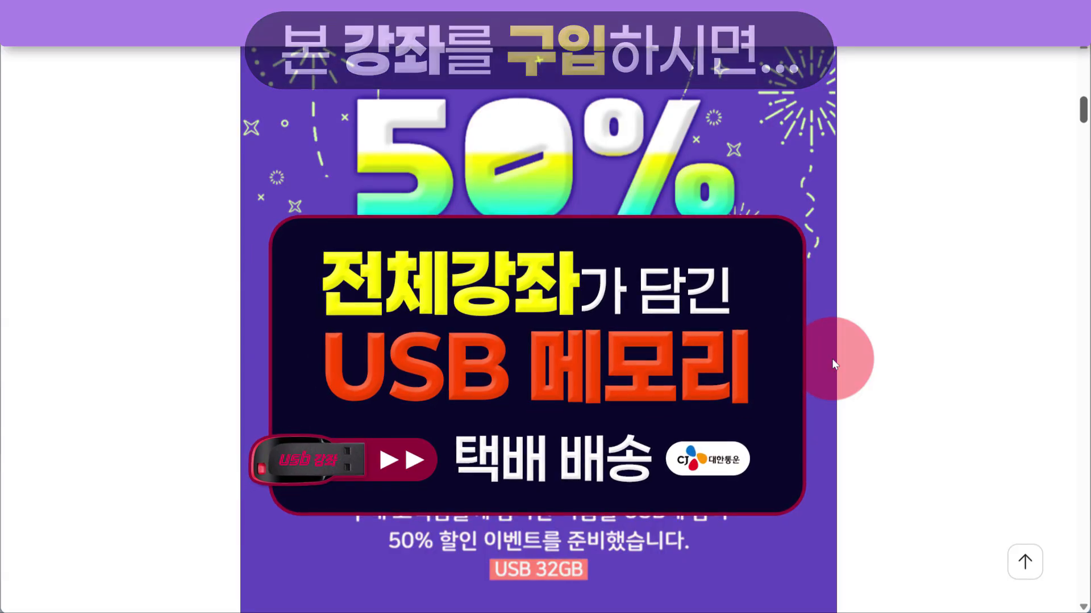
{"action": "scroll", "coordinate": [832, 359], "scroll_direction": "down", "scroll_amount": 5}
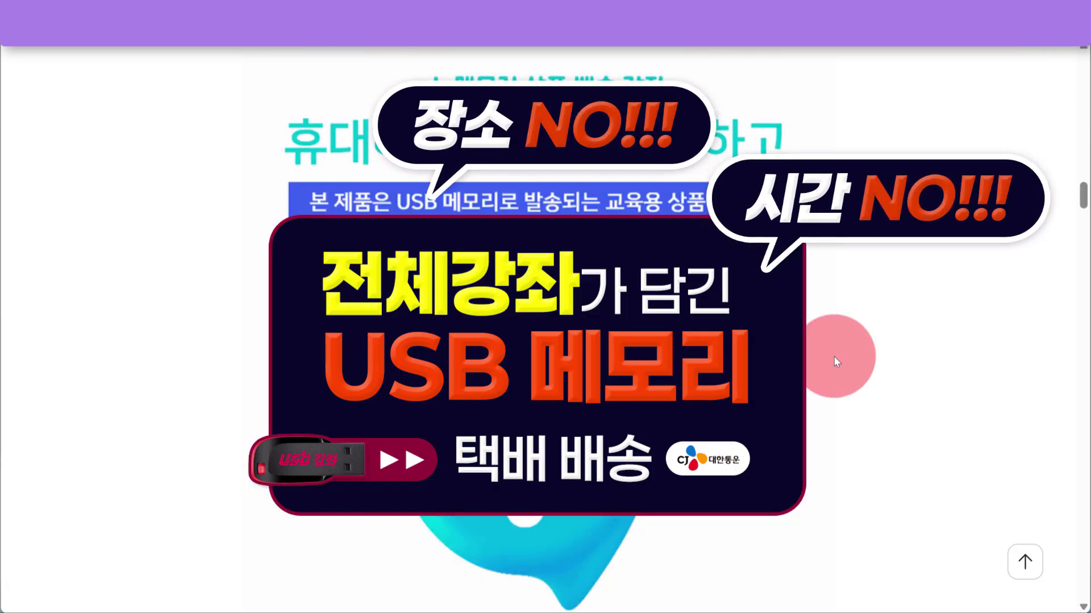